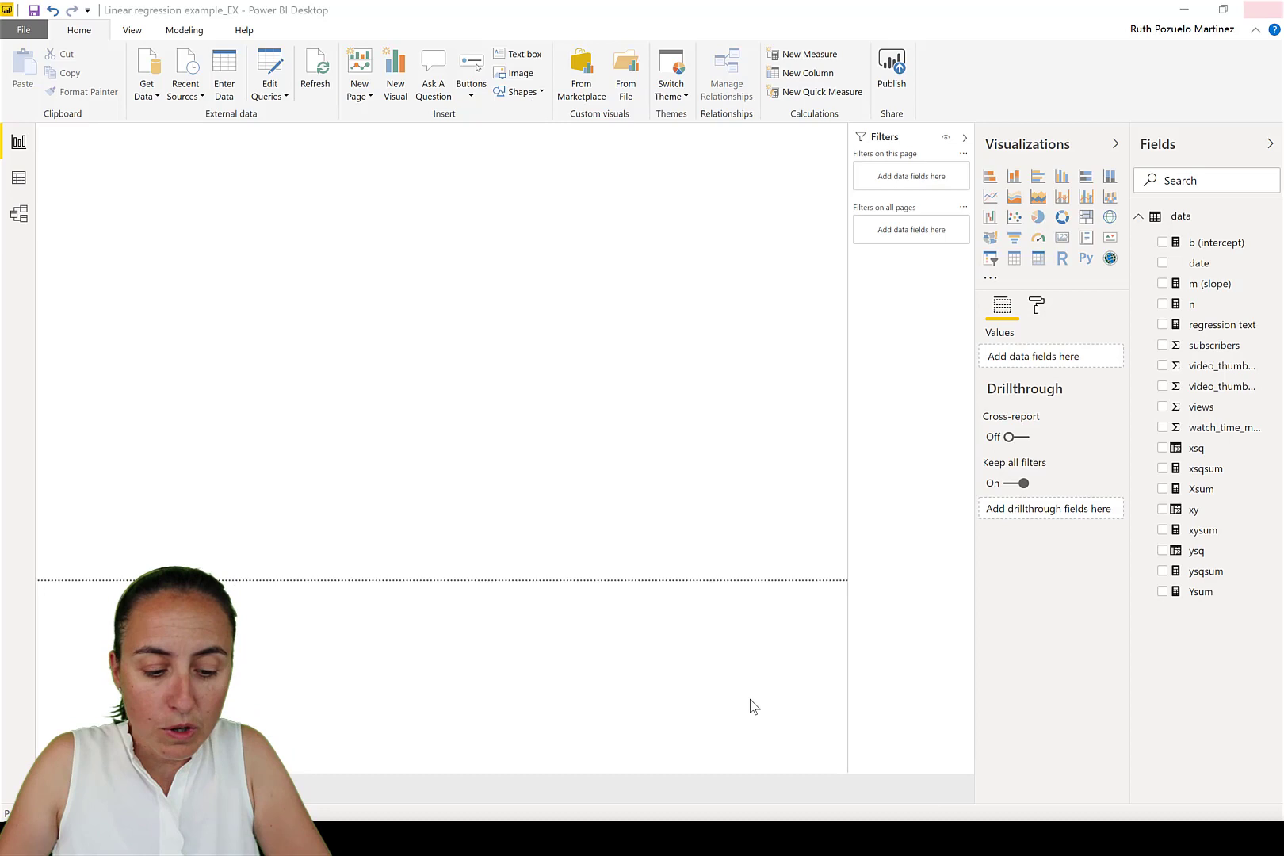
Add views and subscribers to the canvas and turn the visual into a scatter chart.
drag(1201, 406, 508, 329)
drag(1214, 345, 612, 321)
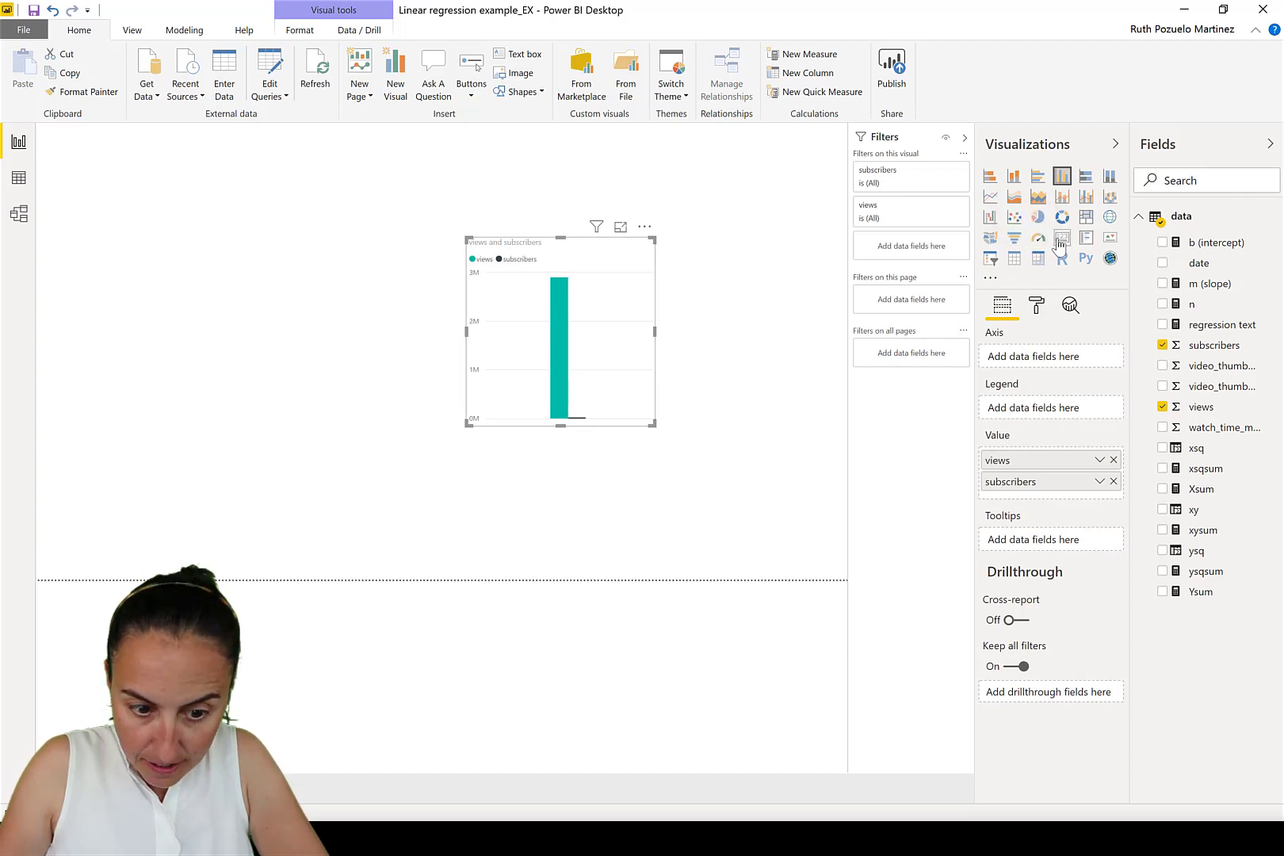
click(1017, 219)
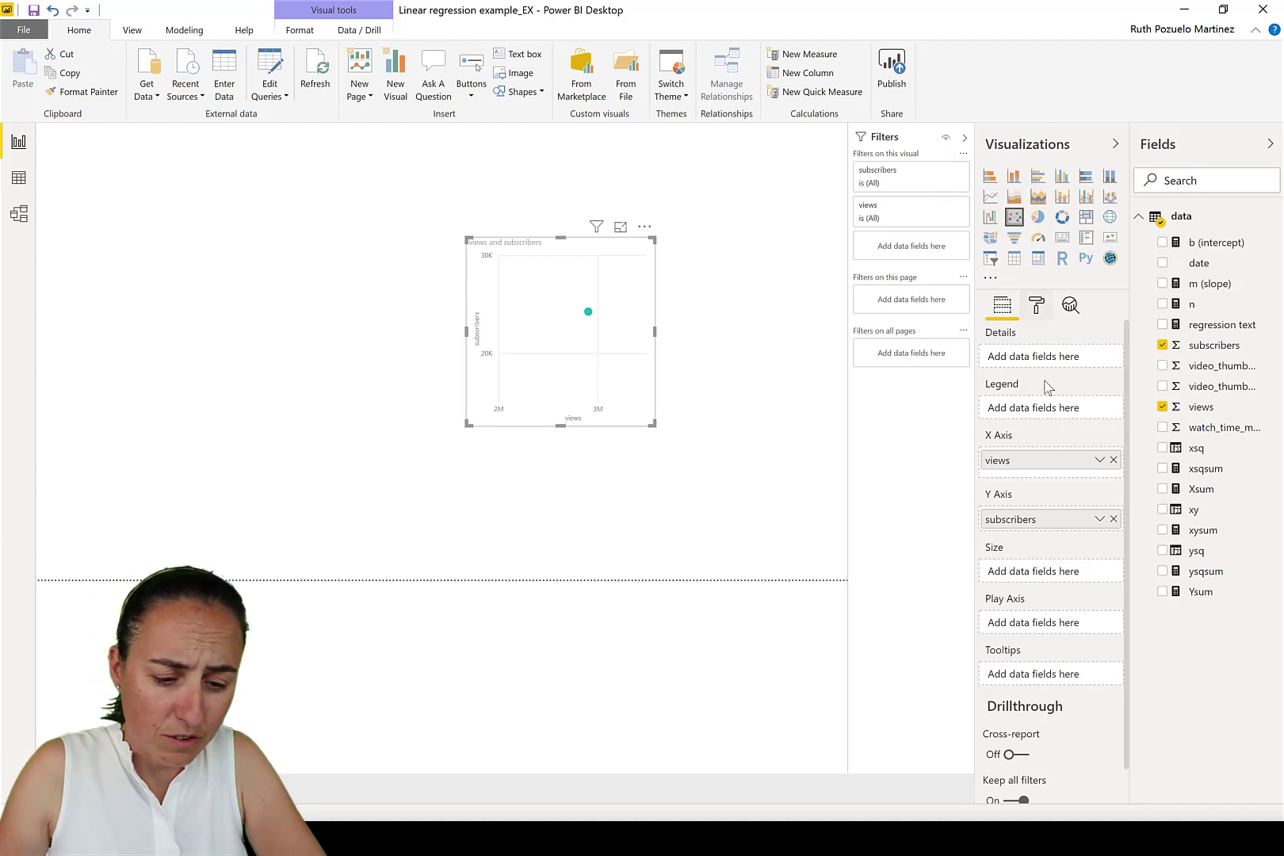
Set both views and subscribers to Don't summarize.
click(1100, 462)
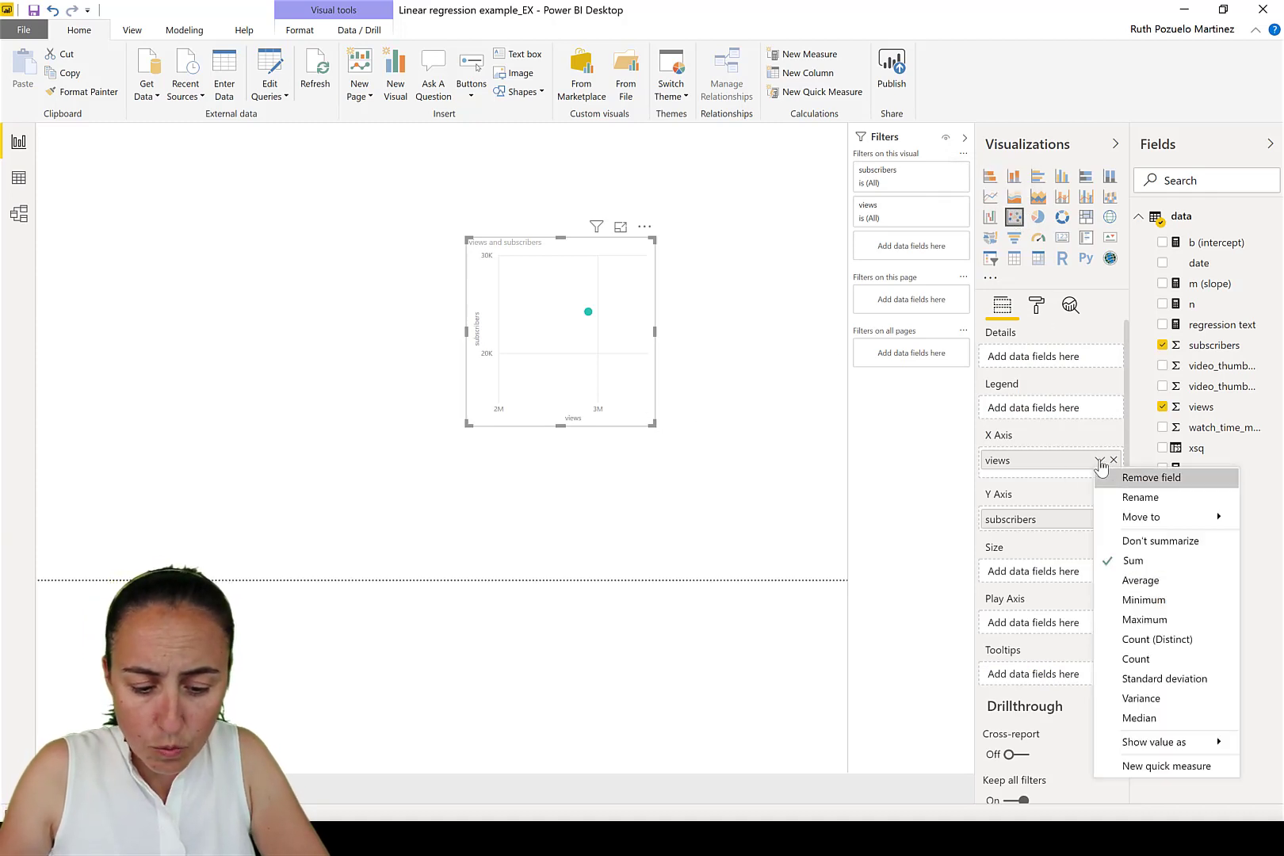
click(1147, 549)
click(1099, 520)
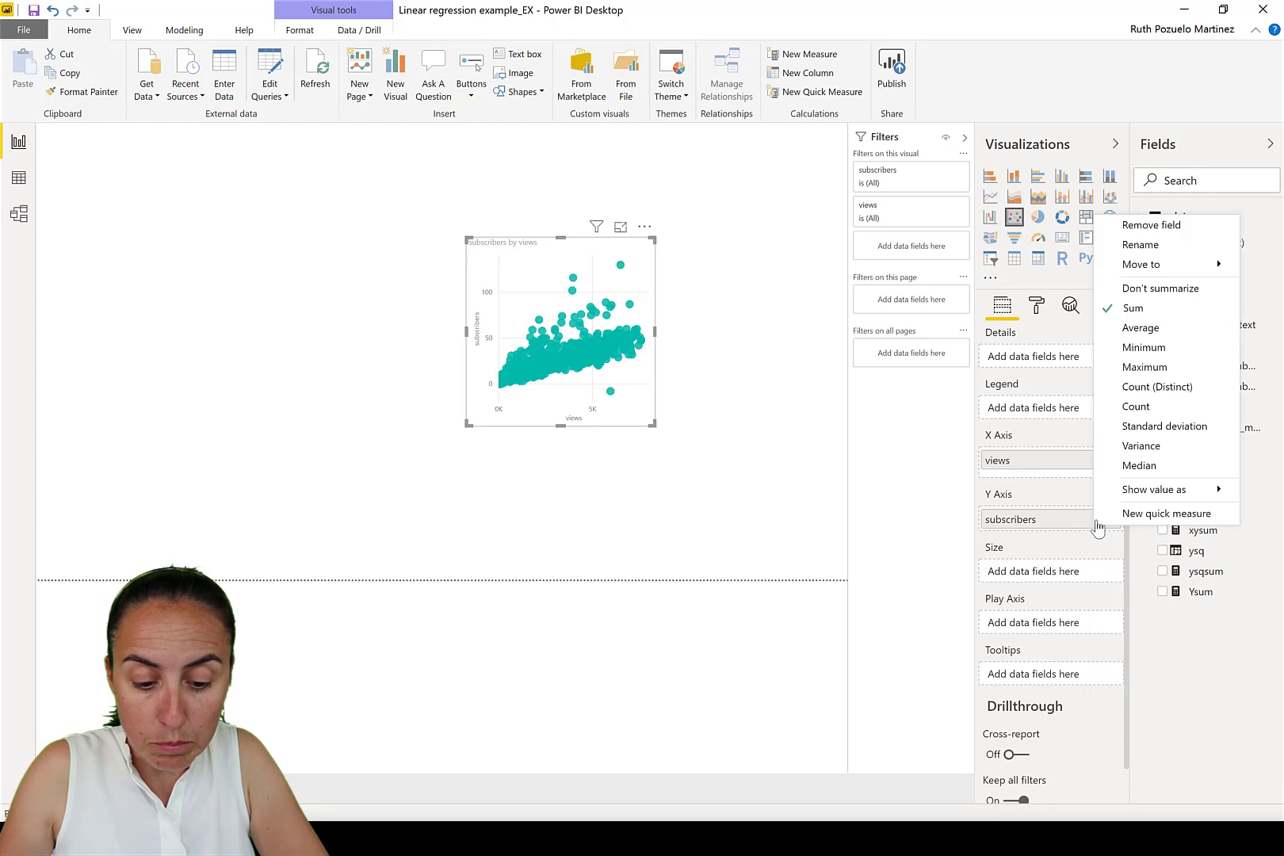
click(1162, 289)
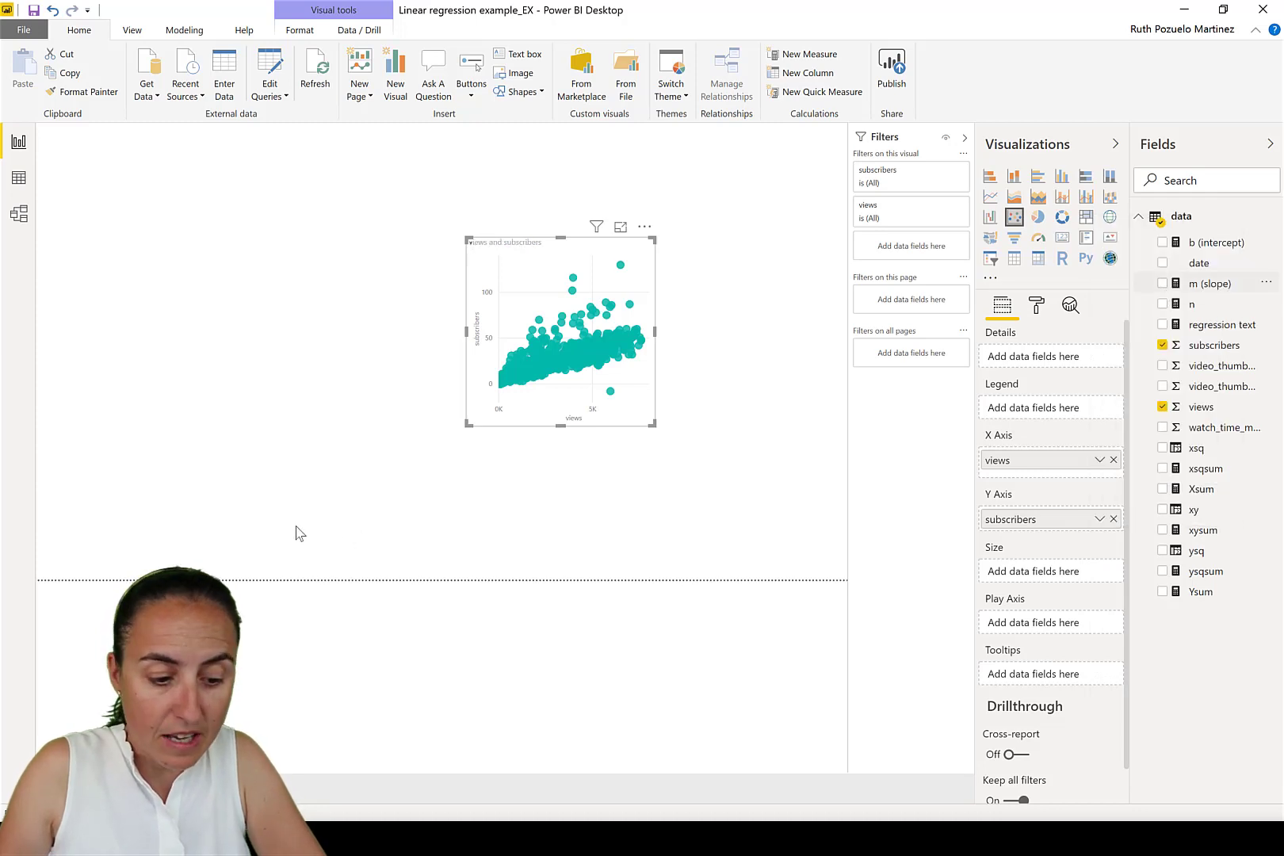
Enlarge the scatter chart leftward, downward and to the right.
drag(471, 421, 82, 542)
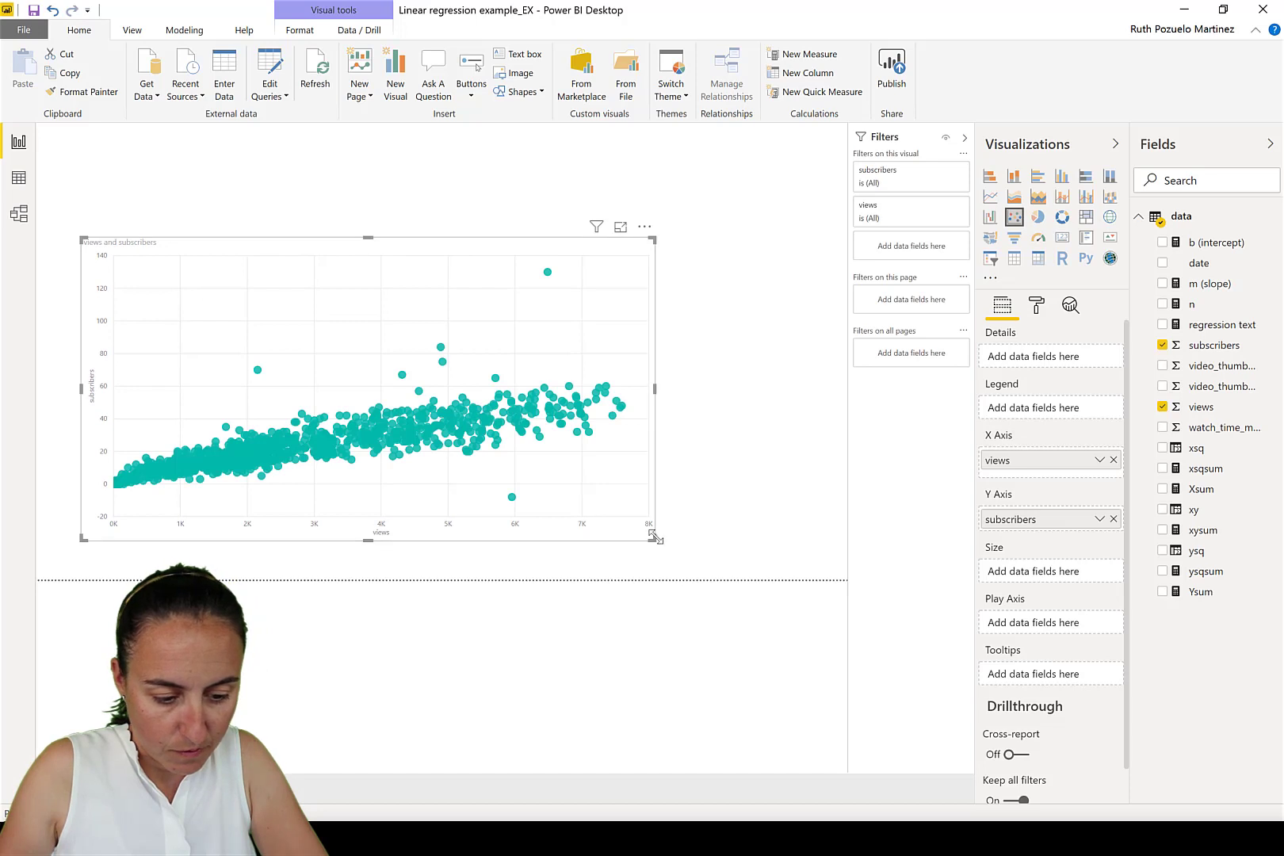
drag(654, 540, 814, 564)
click(842, 568)
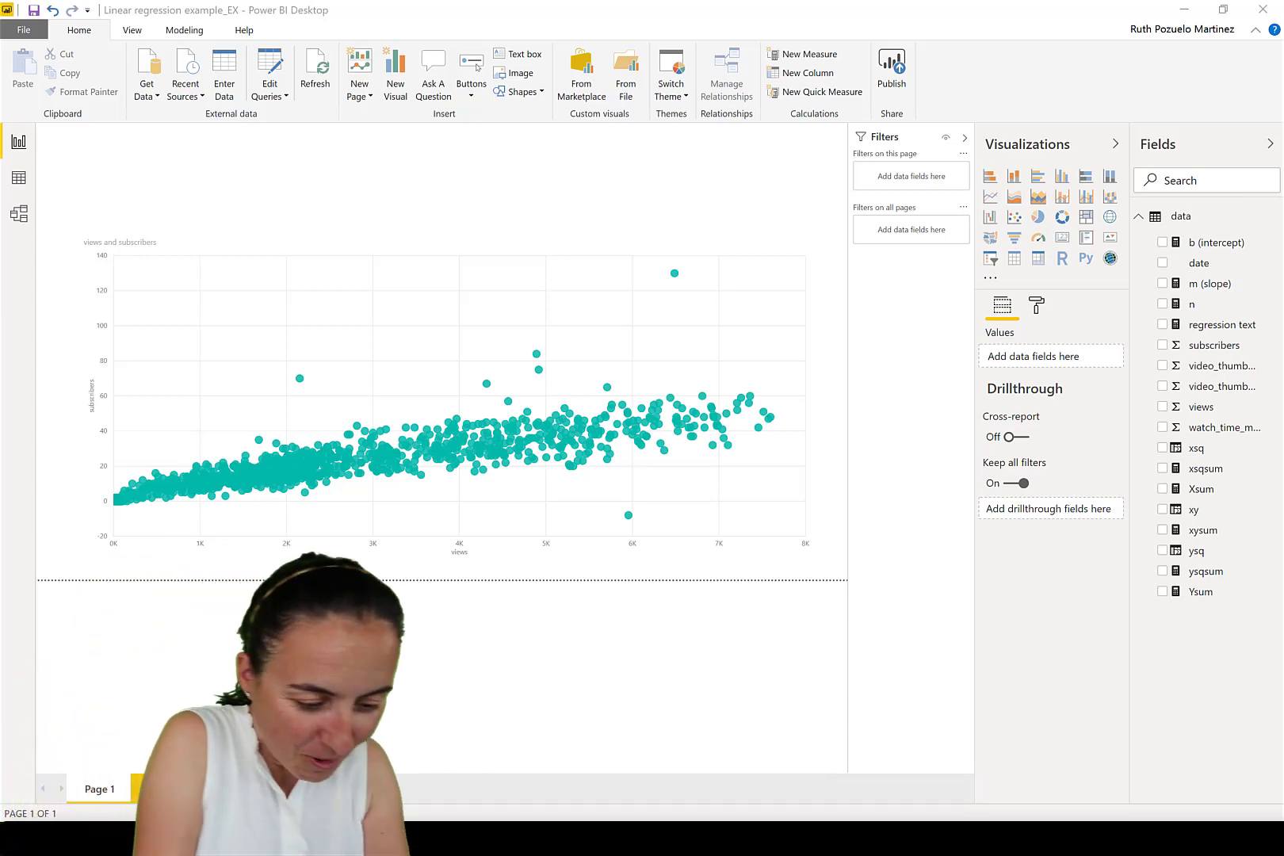
Draw a pink freehand line along the rising trend of the scatter points.
drag(120, 507, 853, 394)
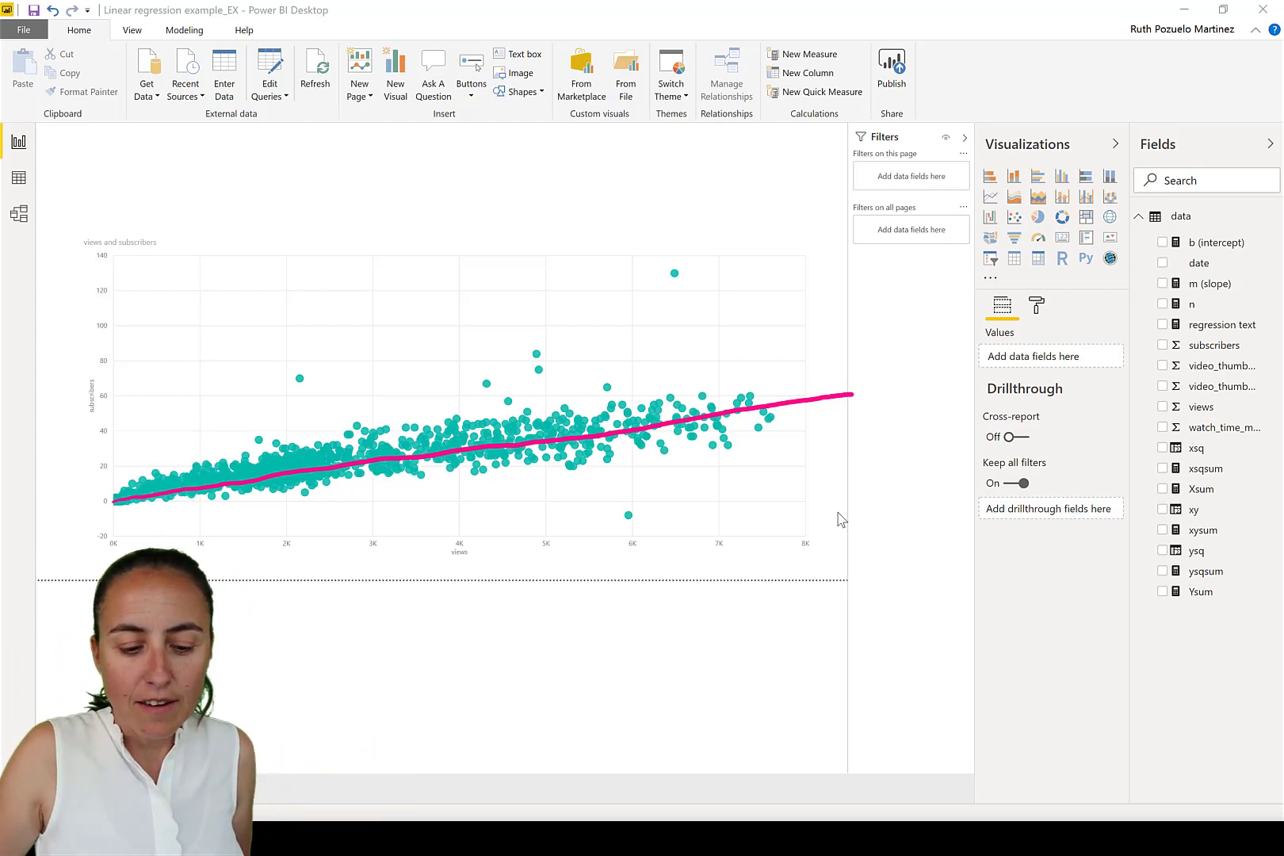
Add a trend line to the scatter chart from the Analytics pane.
click(758, 492)
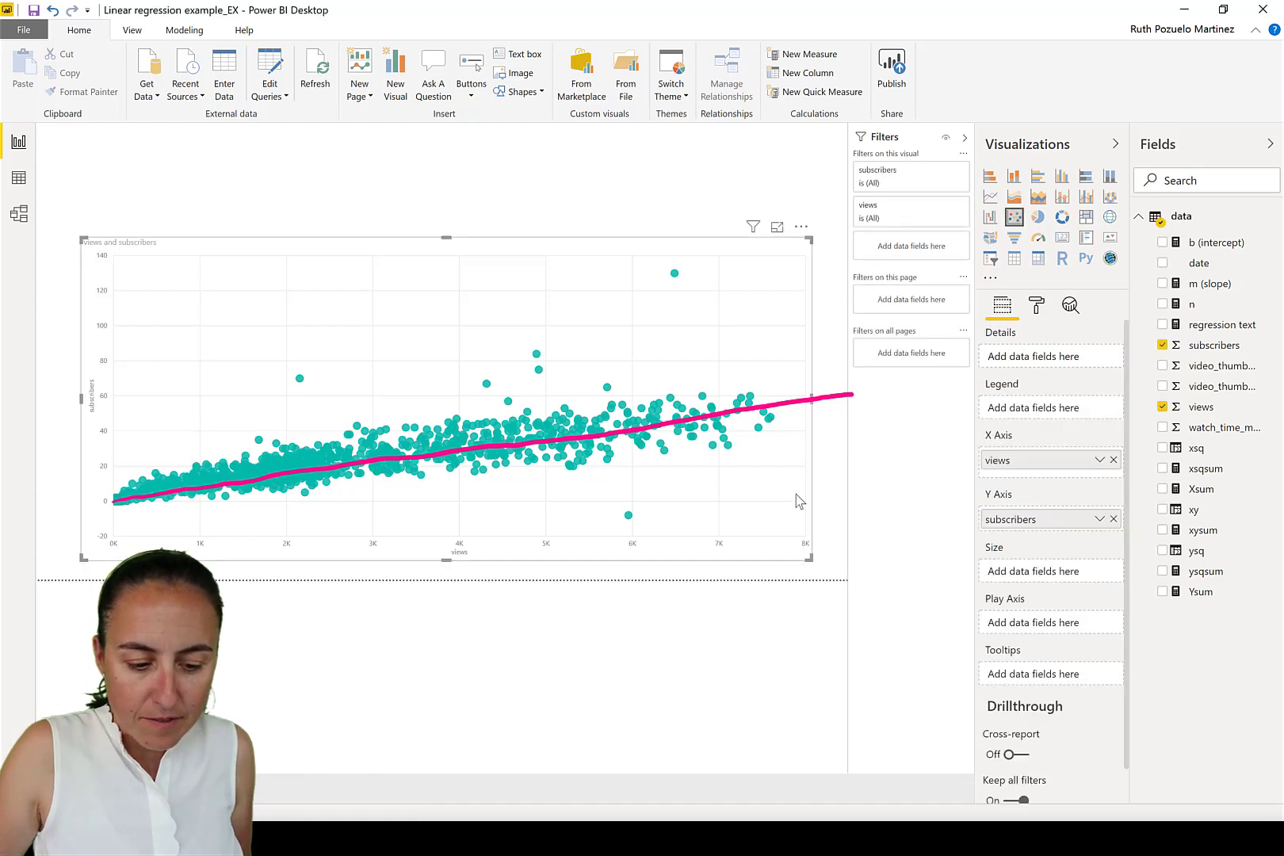
click(1070, 305)
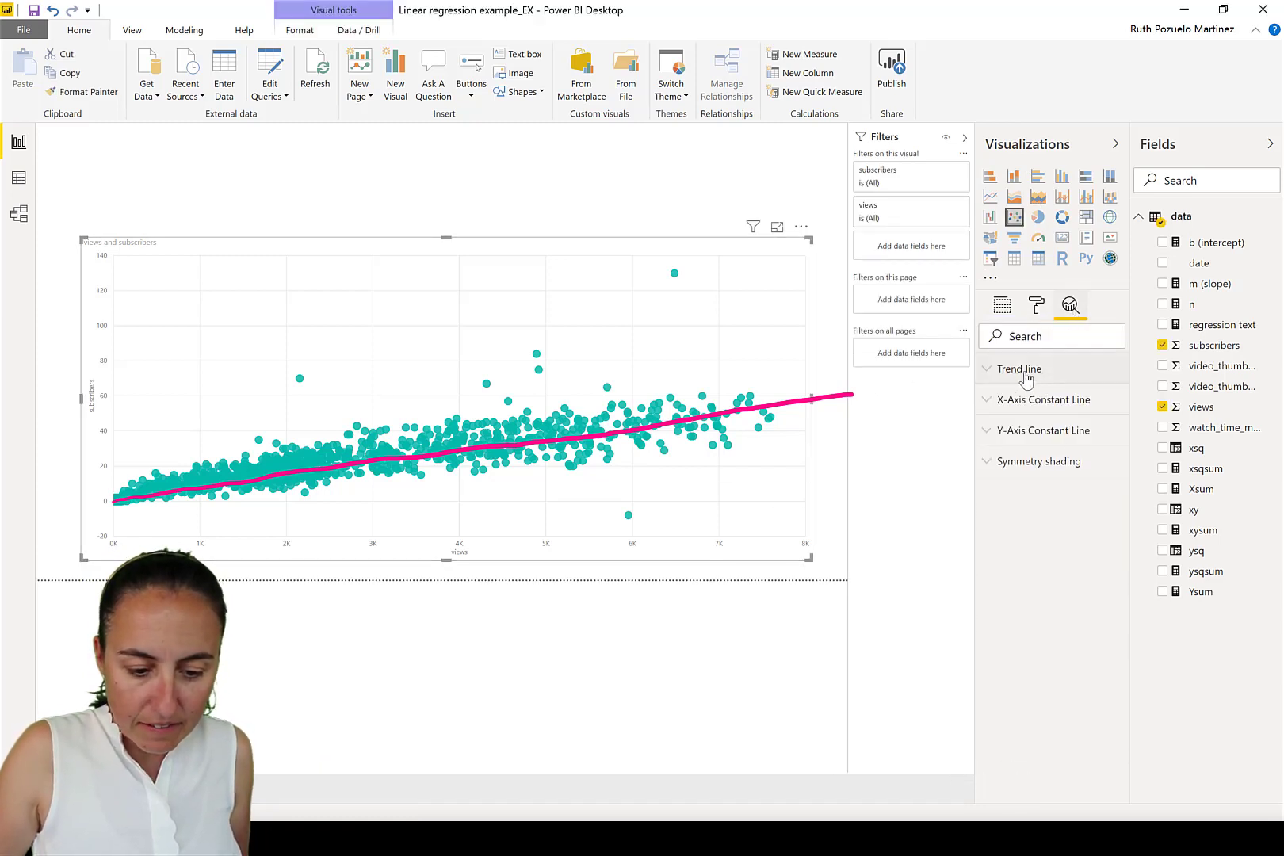
click(1031, 371)
click(1021, 413)
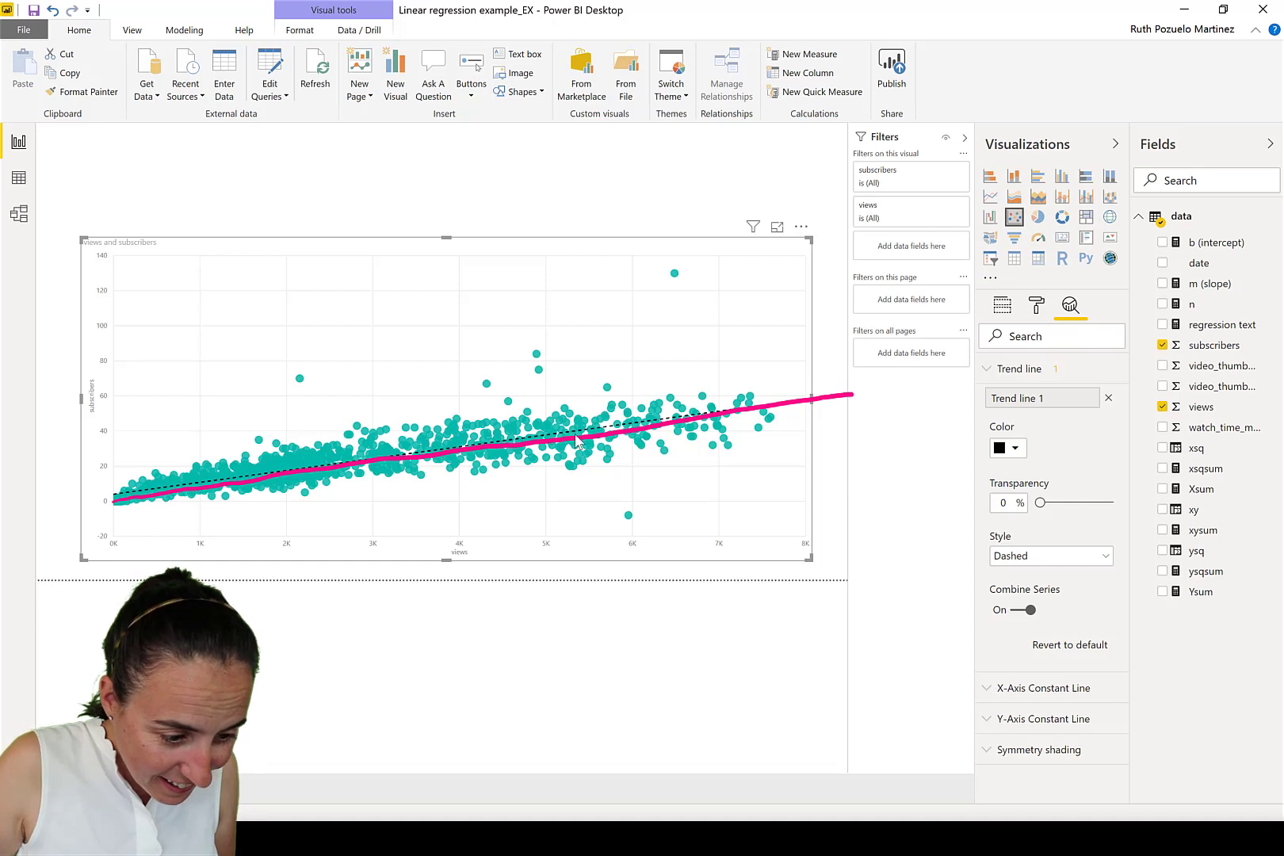
click(1002, 373)
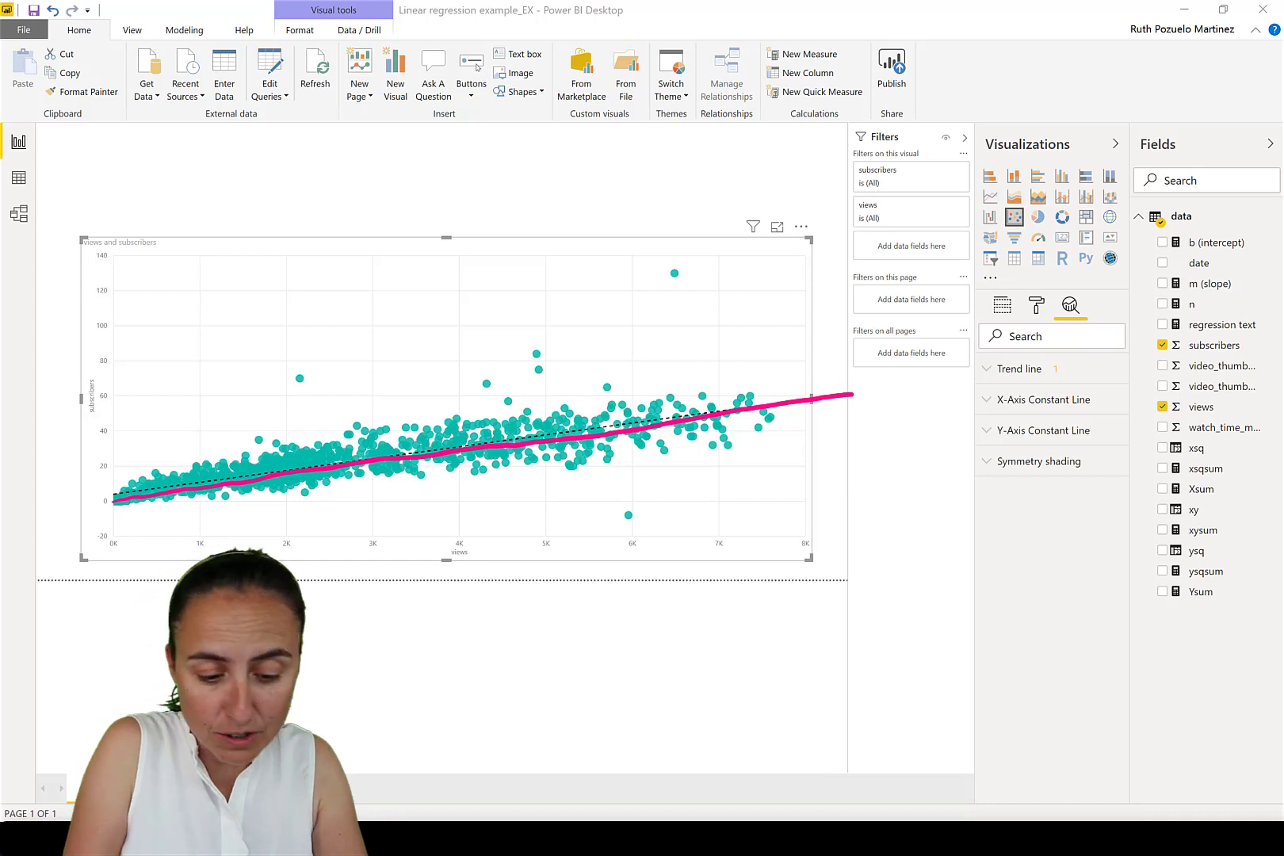
Extend the views axis in blue ink and label its ticks 8, 9, 10 and 11K.
drag(444, 357, 479, 355)
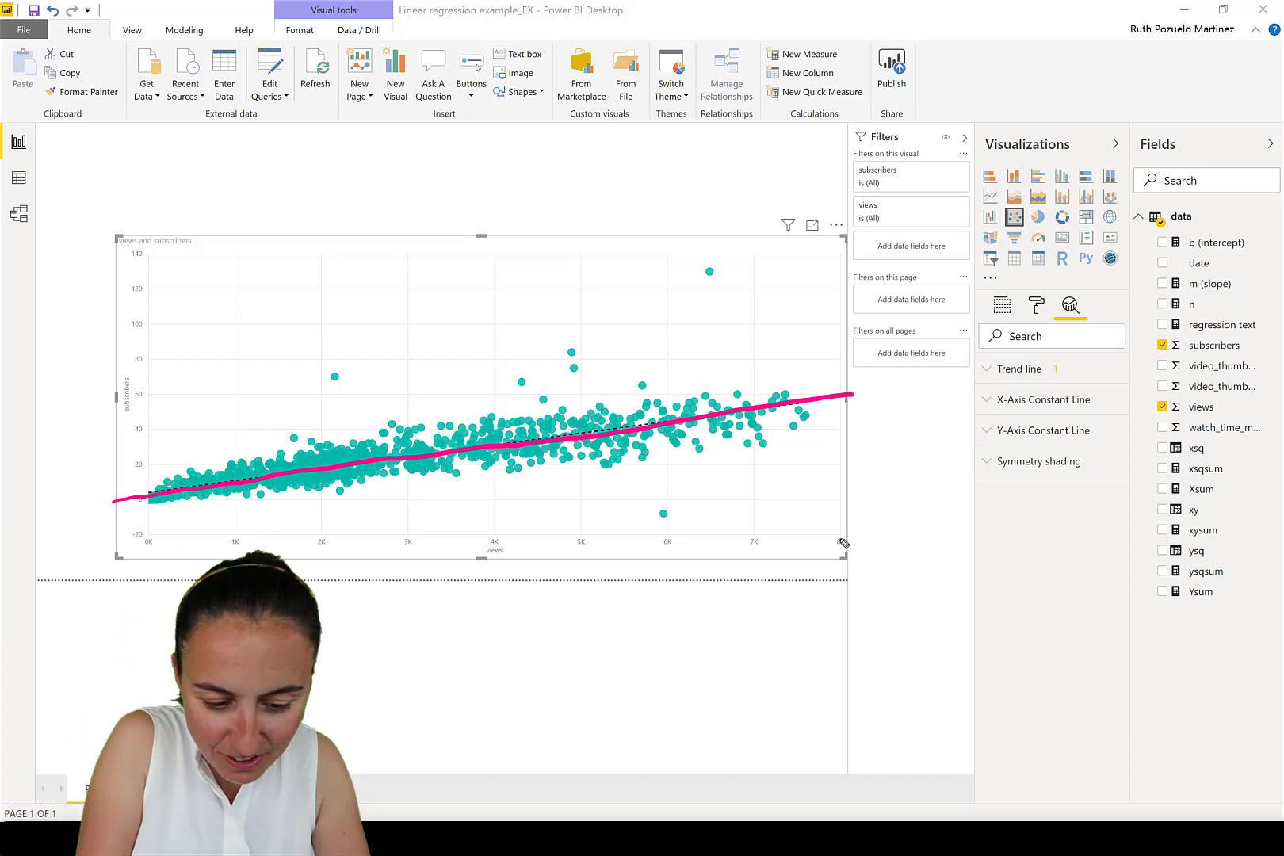
drag(830, 538, 1203, 537)
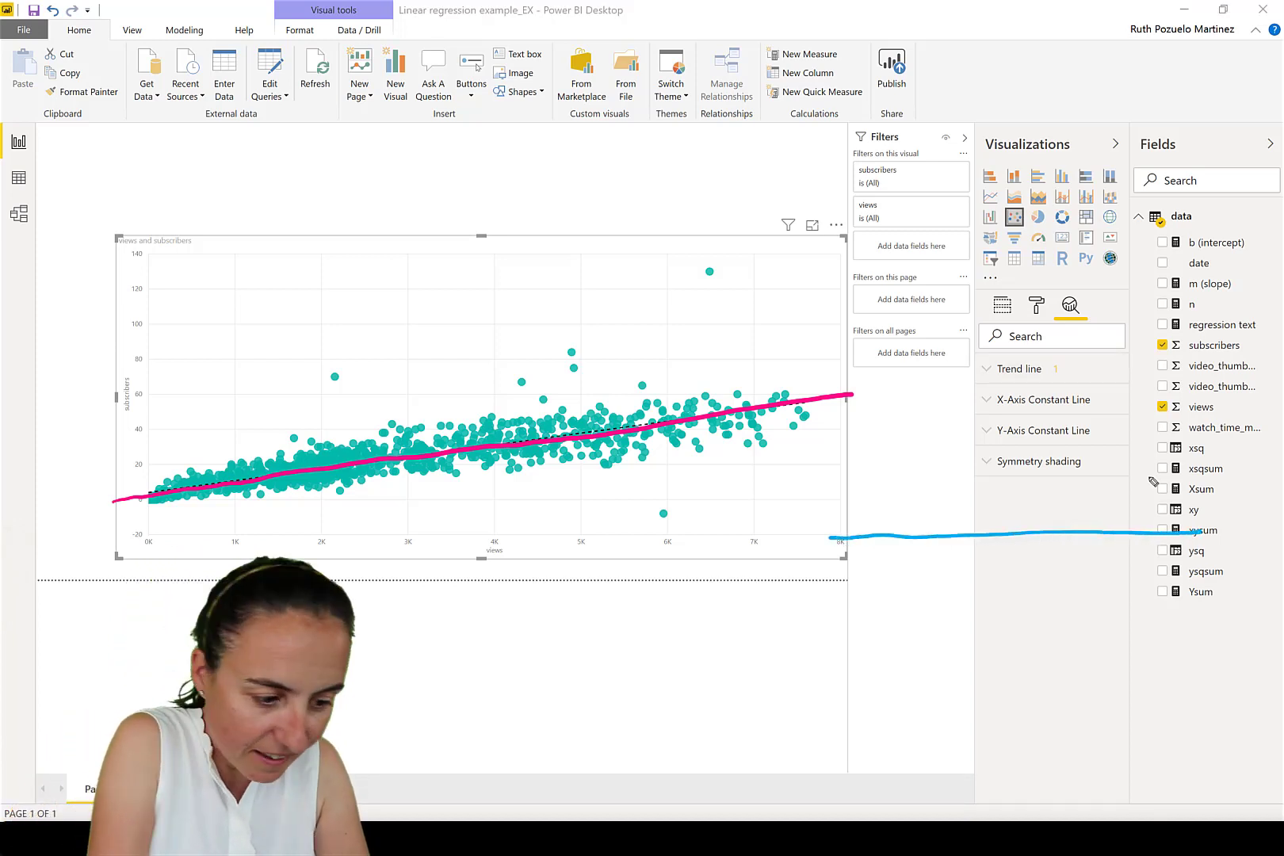
drag(147, 255, 146, 104)
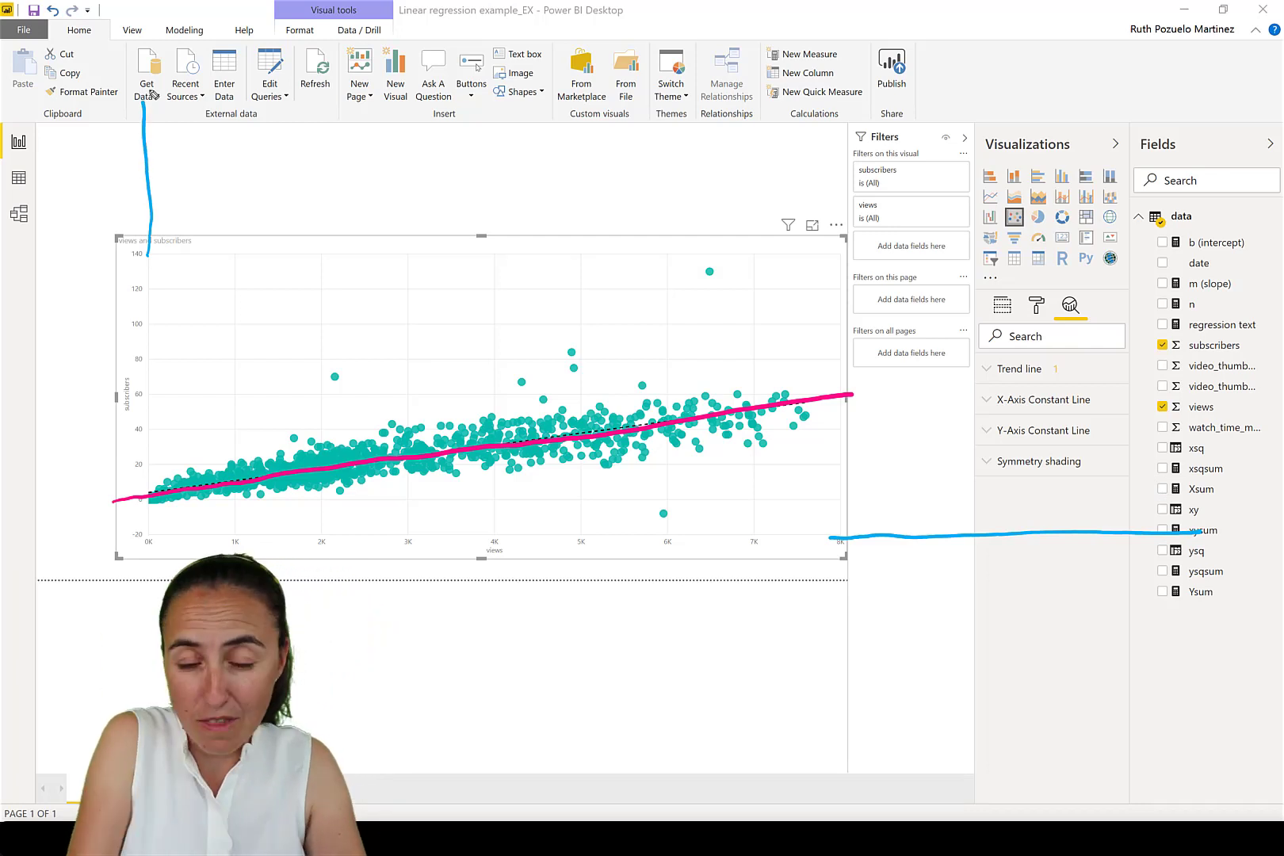
drag(835, 529, 842, 596)
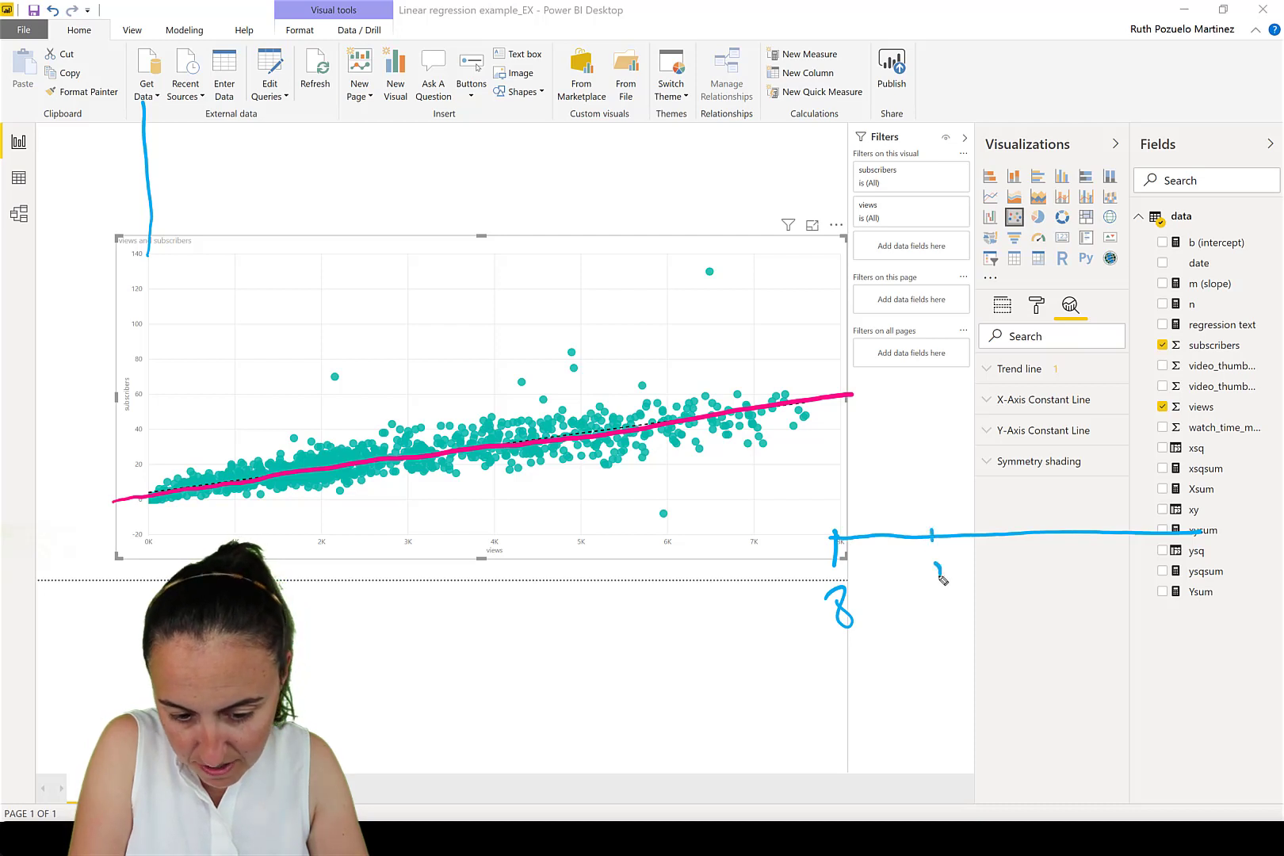
drag(943, 579, 946, 603)
drag(1016, 579, 1016, 604)
drag(1029, 584, 1027, 585)
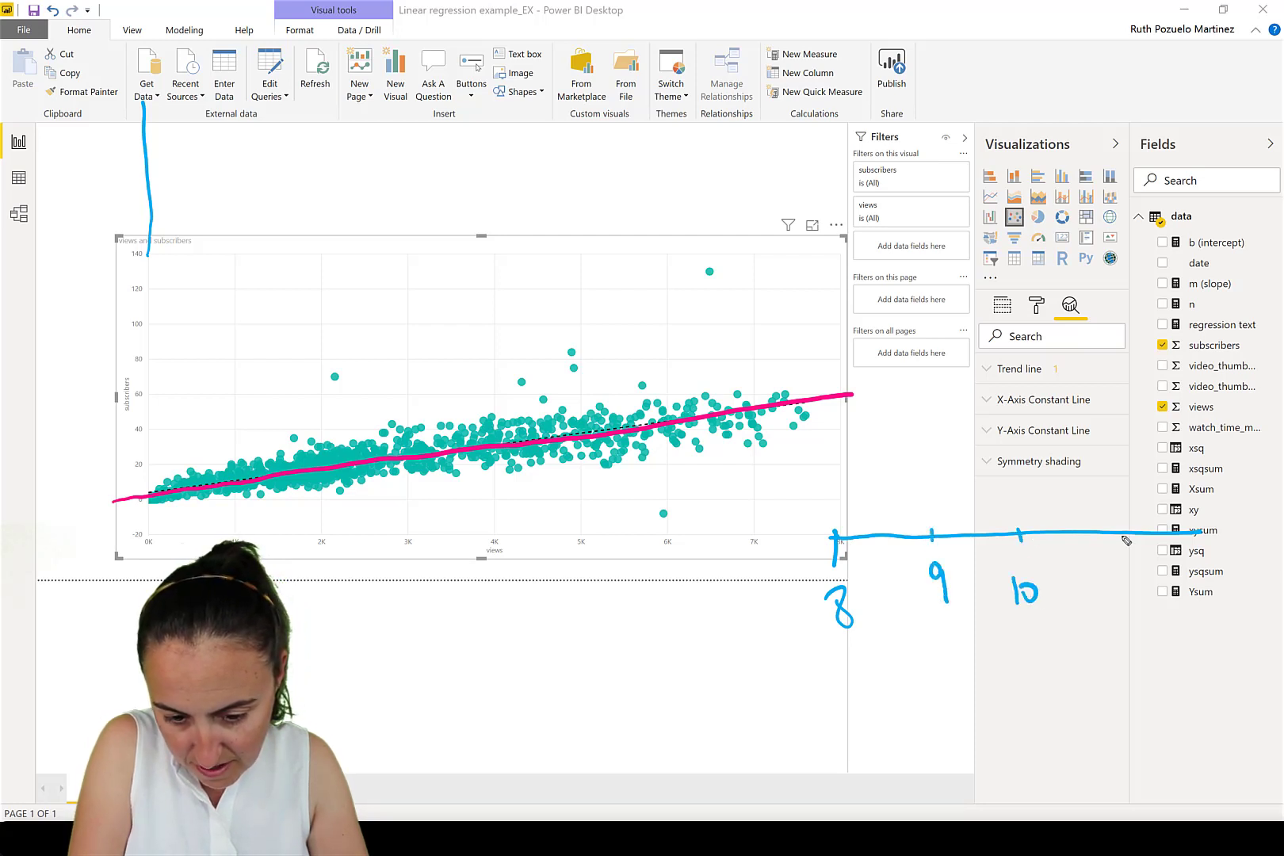
mouse_move(1100, 567)
mouse_down()
mouse_move(1101, 596)
mouse_move(1131, 596)
mouse_up()
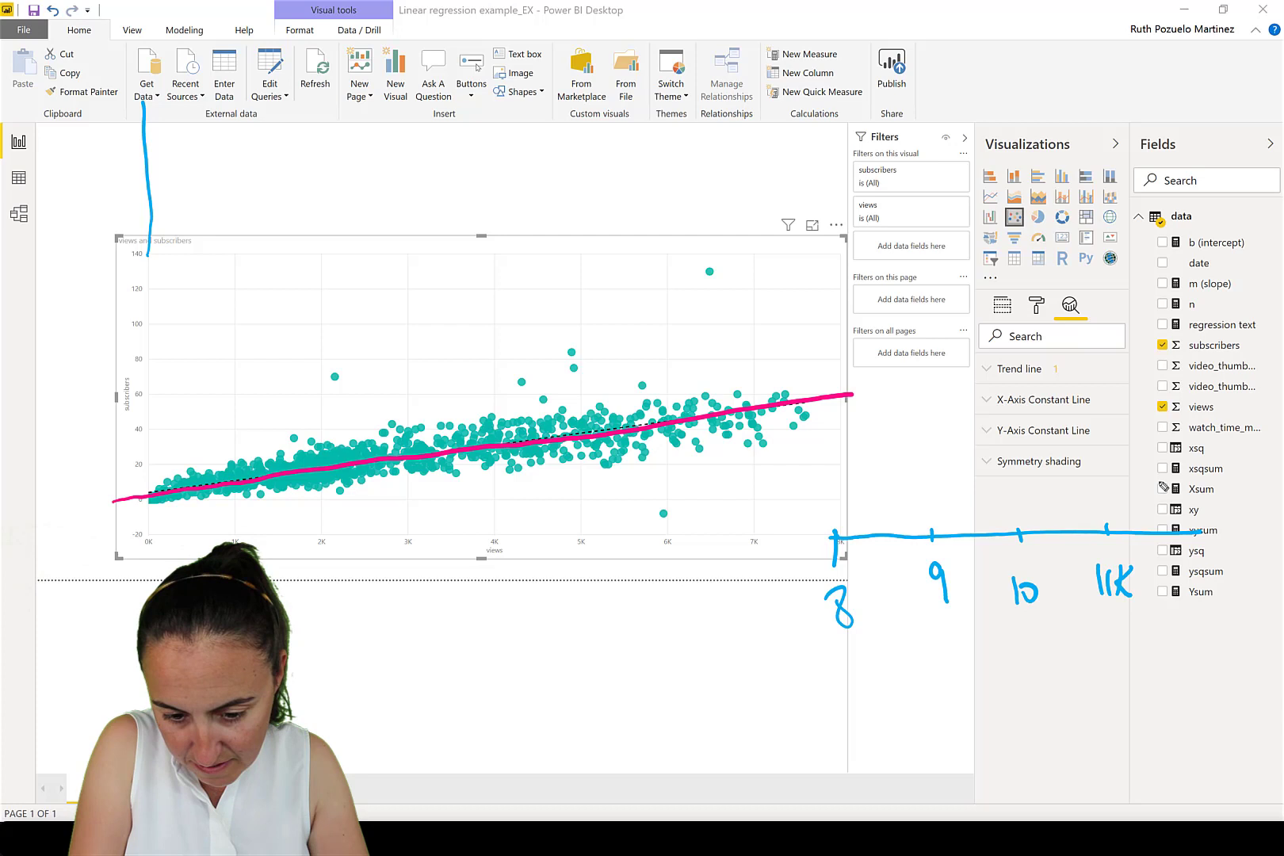
Project the trend line to 11K with a dashed guide and write the prediction 90/85.
drag(1108, 511, 1106, 310)
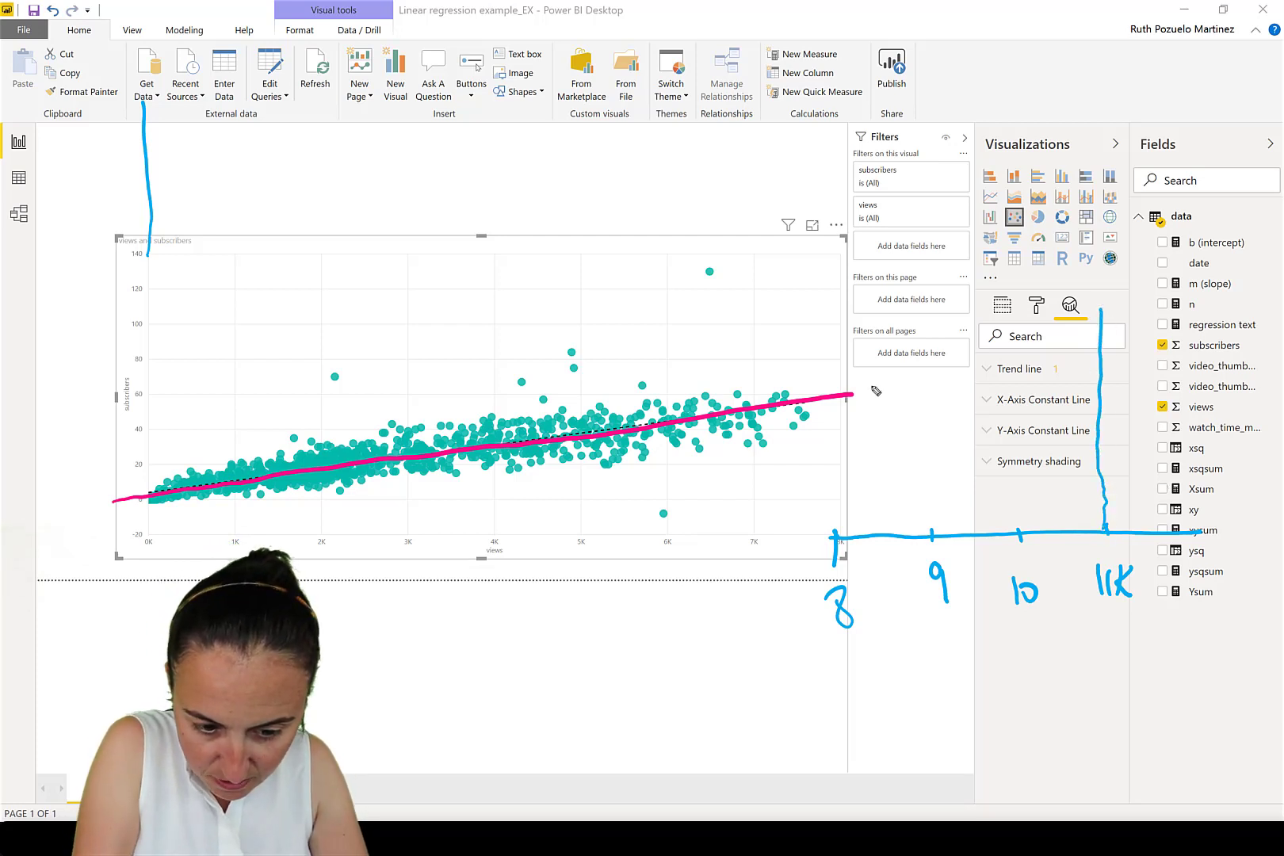
mouse_move(1029, 370)
mouse_down()
mouse_move(1150, 337)
mouse_move(1088, 368)
mouse_move(1099, 358)
mouse_up()
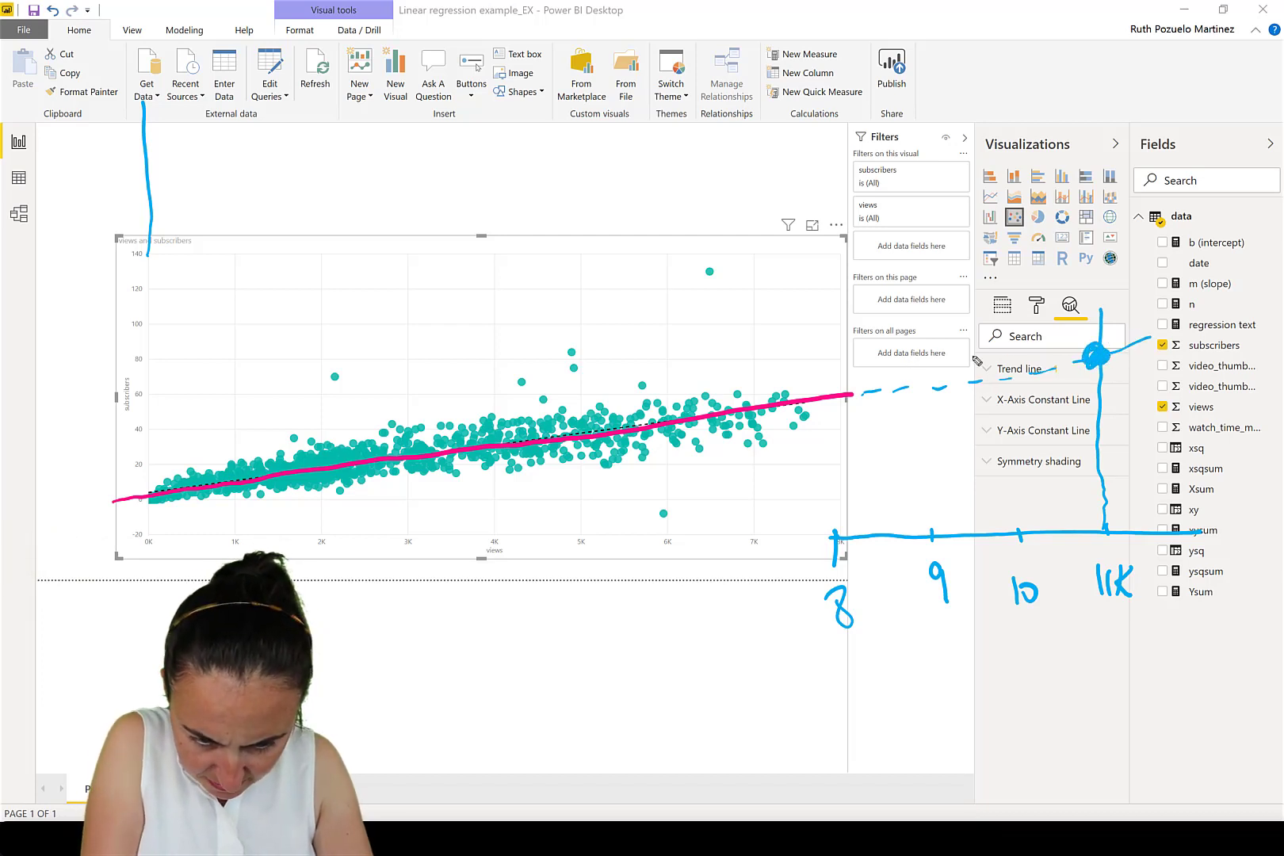
drag(156, 345, 203, 353)
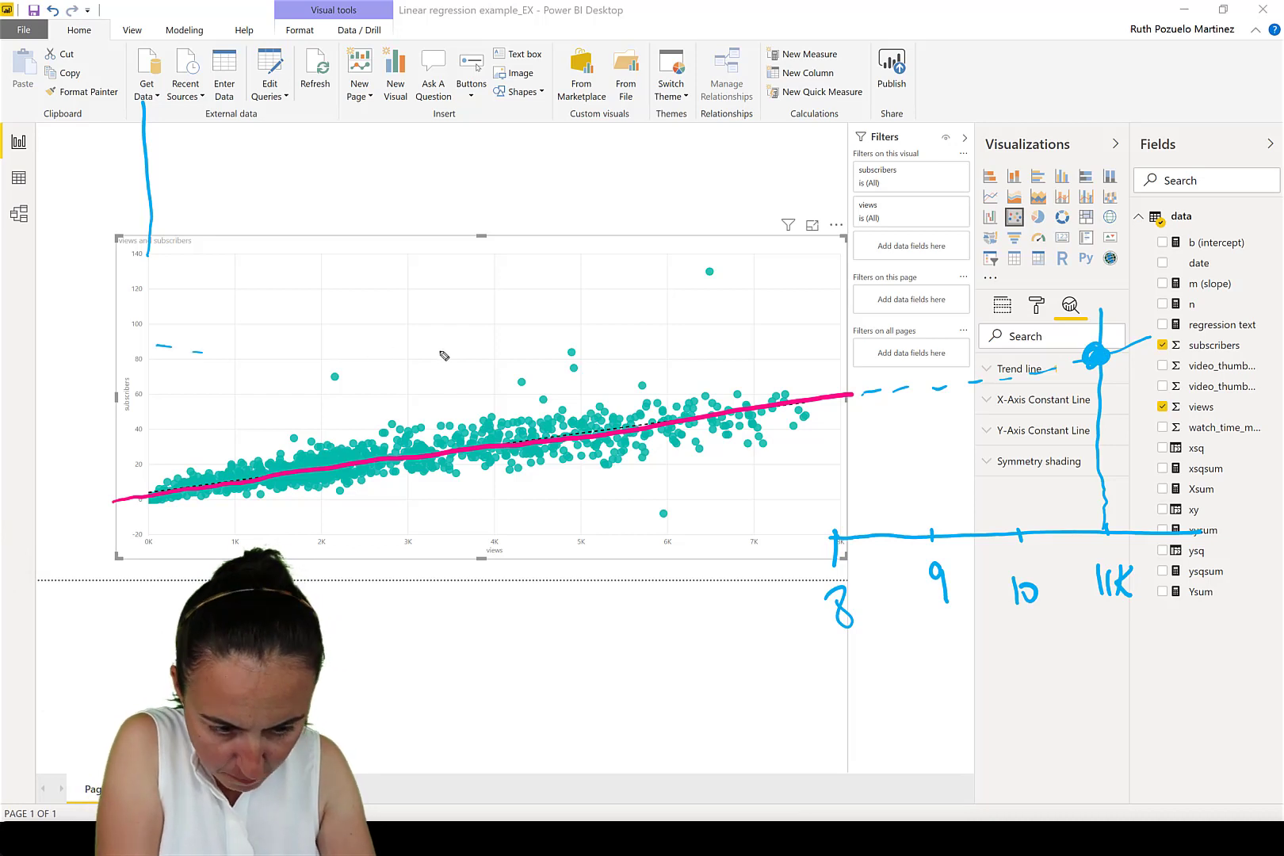
drag(392, 348, 464, 349)
drag(481, 349, 614, 350)
drag(665, 344, 670, 344)
drag(683, 344, 690, 345)
drag(728, 349, 817, 358)
drag(849, 349, 1000, 337)
drag(1039, 354, 1072, 349)
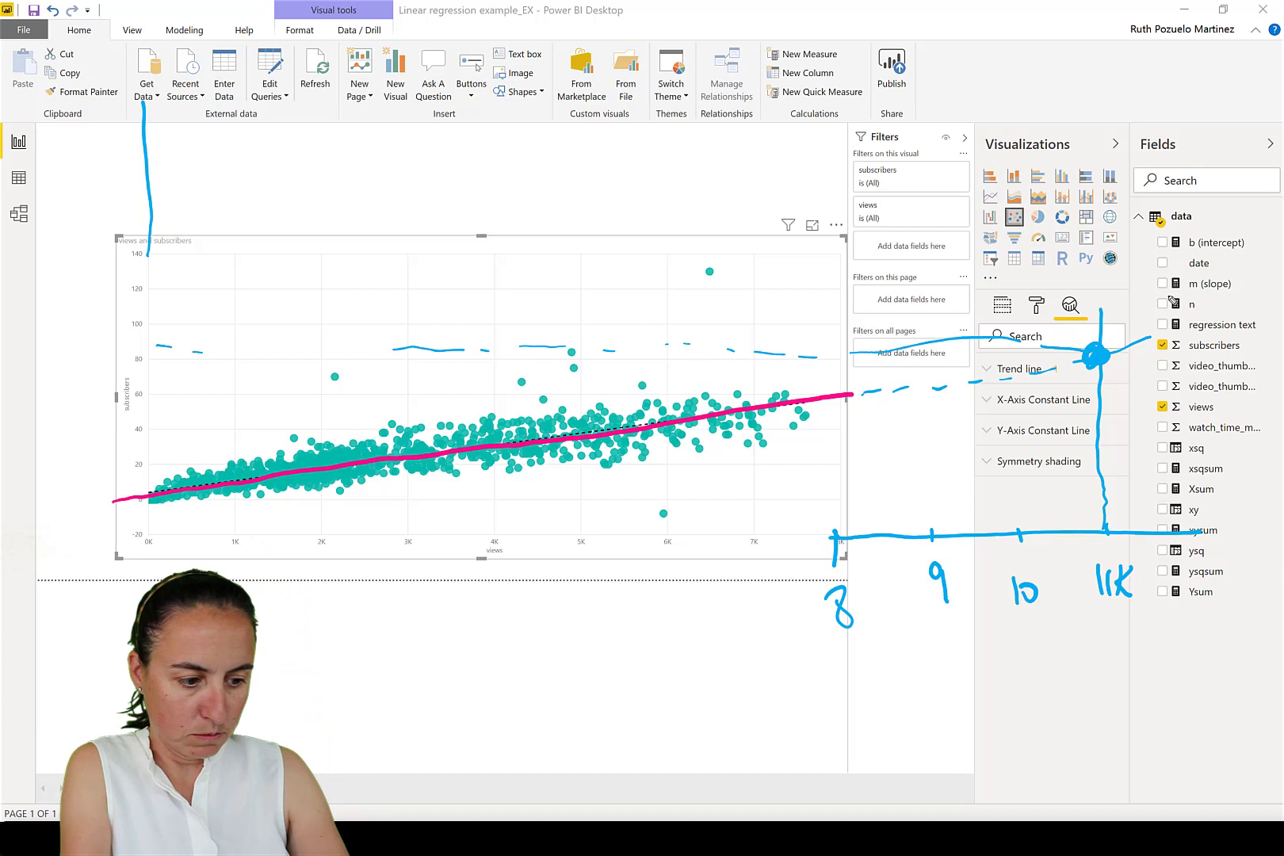
mouse_move(1113, 292)
mouse_down()
mouse_move(1108, 311)
mouse_move(1130, 294)
mouse_move(1132, 325)
mouse_up()
drag(1157, 292, 1165, 313)
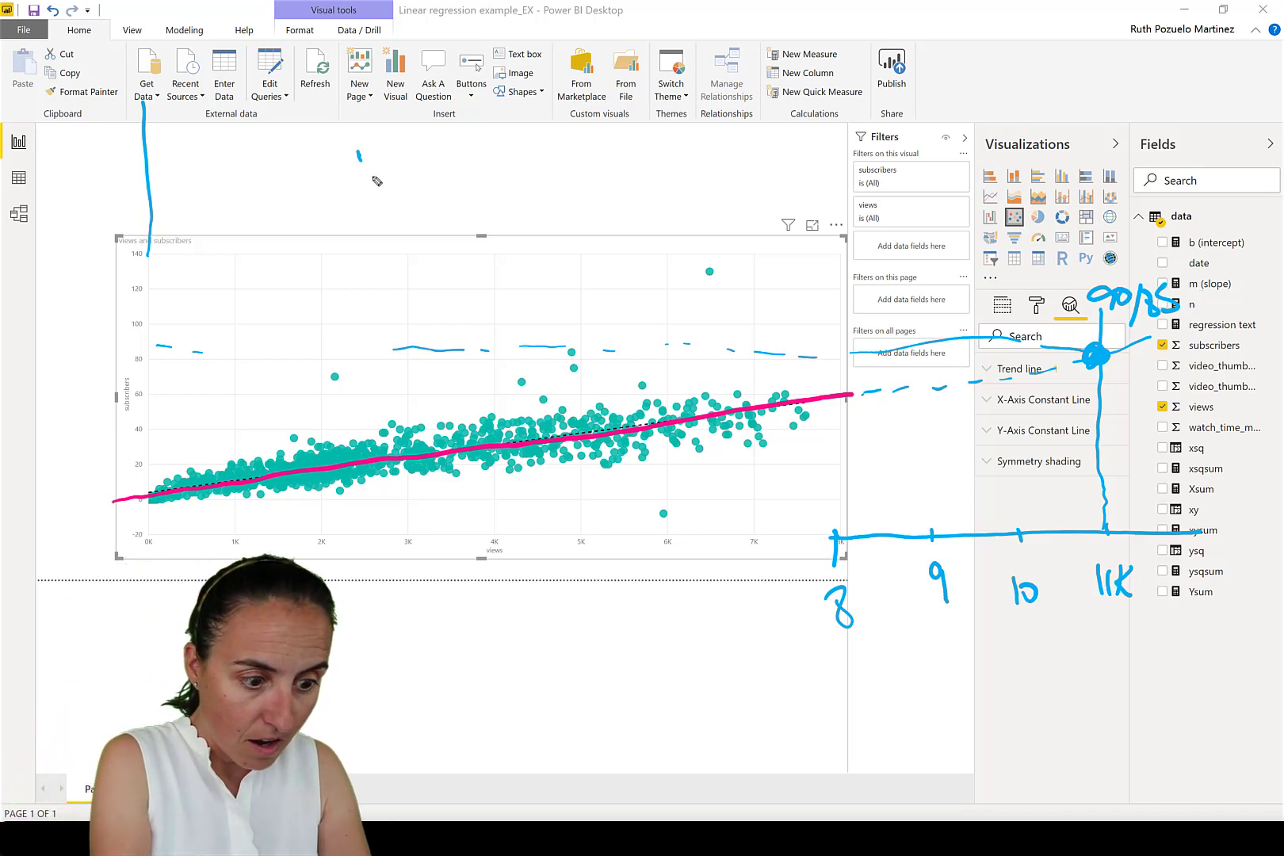
Write y = mx + b above the chart, labelling y as subscribers and x as views.
mouse_move(358, 151)
mouse_down()
mouse_move(381, 153)
mouse_move(361, 205)
mouse_move(412, 172)
mouse_move(502, 191)
mouse_move(477, 192)
mouse_move(553, 173)
mouse_up()
mouse_move(542, 160)
mouse_down()
mouse_move(533, 194)
mouse_move(574, 168)
mouse_move(557, 184)
mouse_up()
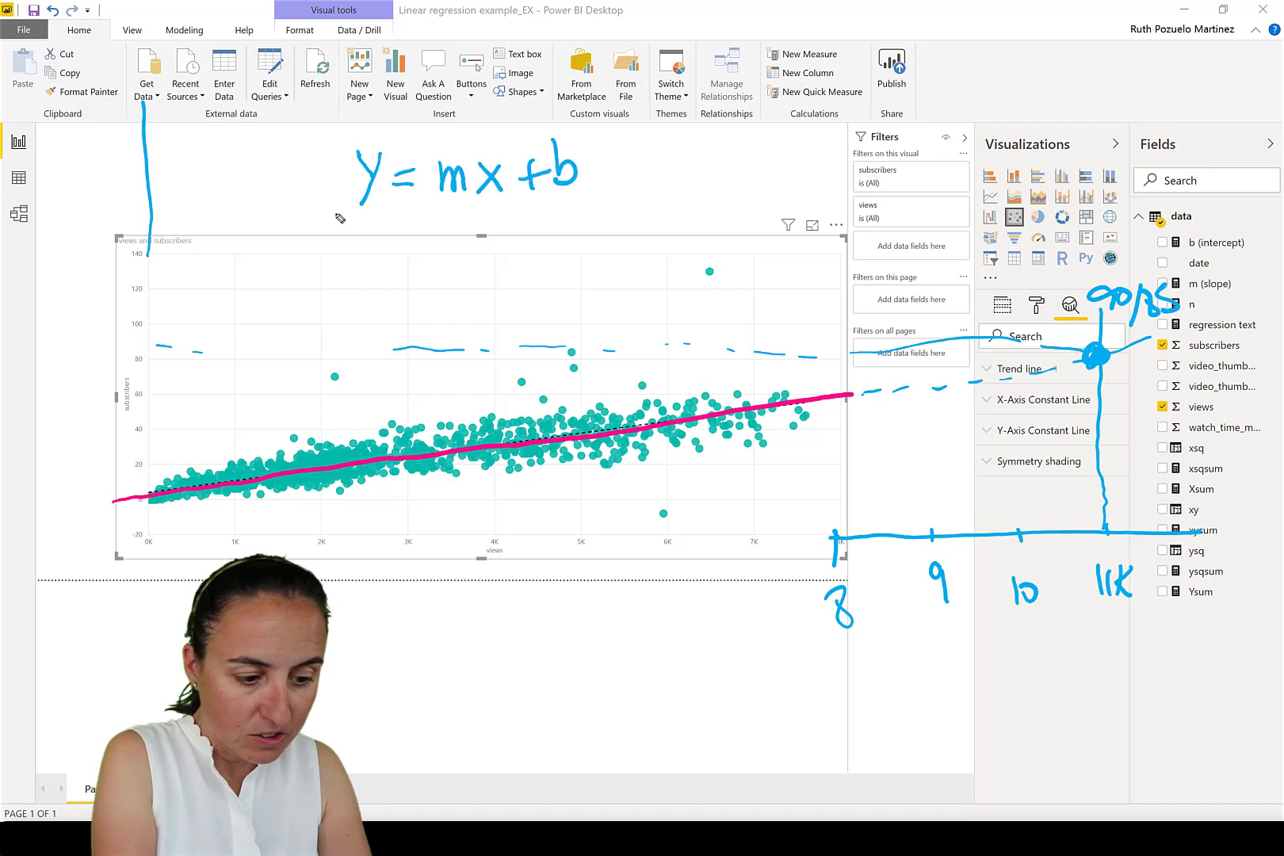
mouse_move(315, 226)
mouse_down()
mouse_move(332, 207)
mouse_move(286, 268)
mouse_move(337, 255)
mouse_move(326, 267)
mouse_up()
mouse_move(502, 209)
mouse_down()
mouse_move(512, 266)
mouse_move(582, 234)
mouse_move(577, 249)
mouse_up()
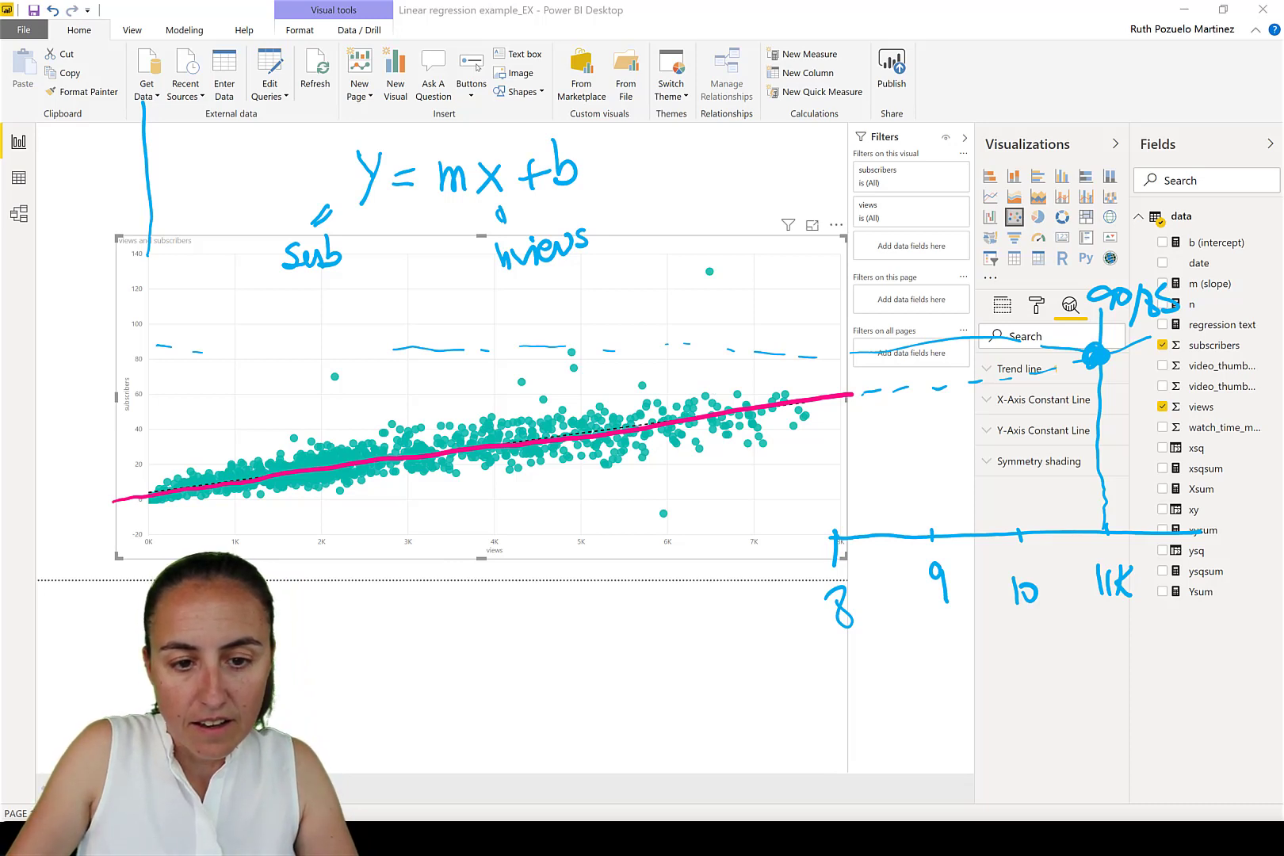
Circle m as the slope and b as the y-intercept, then box the equation.
mouse_move(479, 162)
mouse_down()
mouse_move(435, 202)
mouse_move(476, 159)
mouse_up()
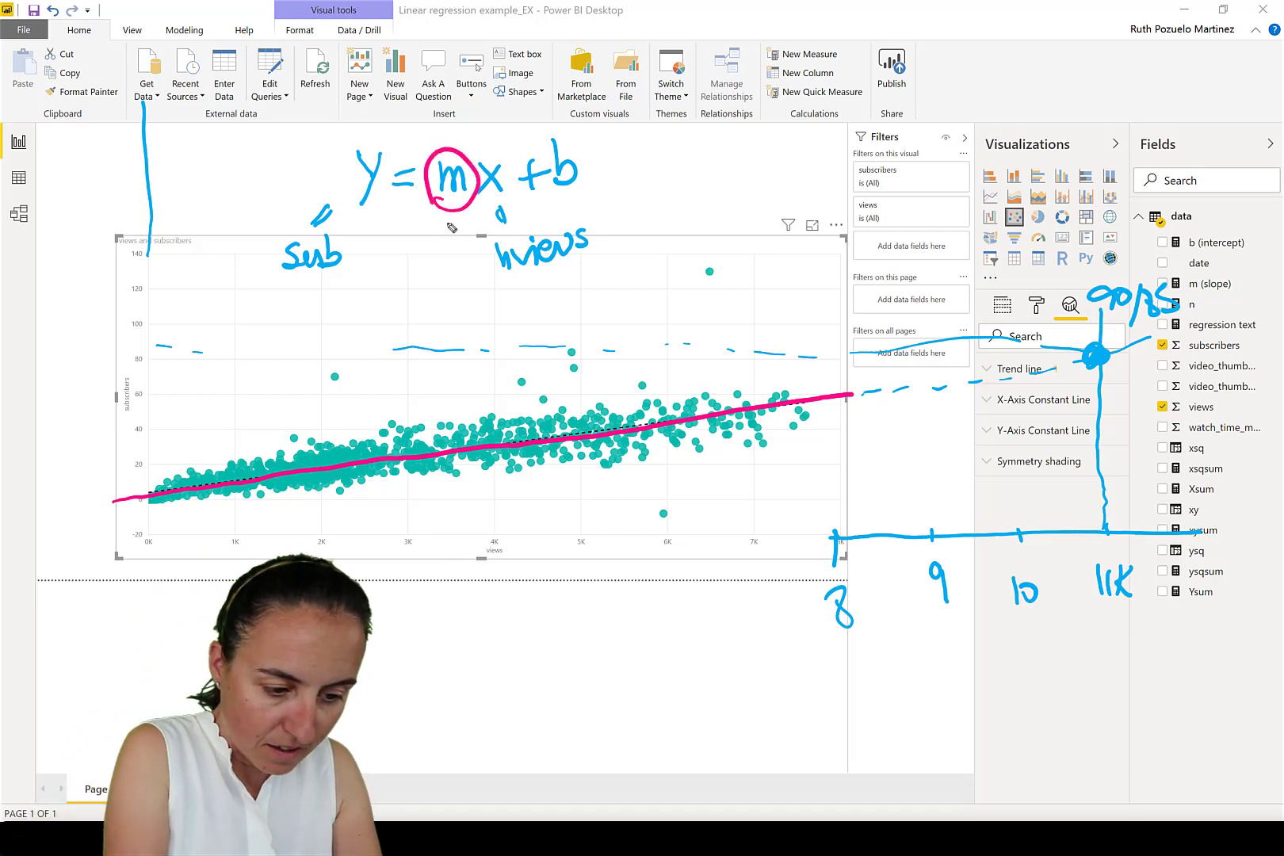
mouse_move(442, 212)
mouse_down()
mouse_move(418, 415)
mouse_move(360, 425)
mouse_move(410, 408)
mouse_up()
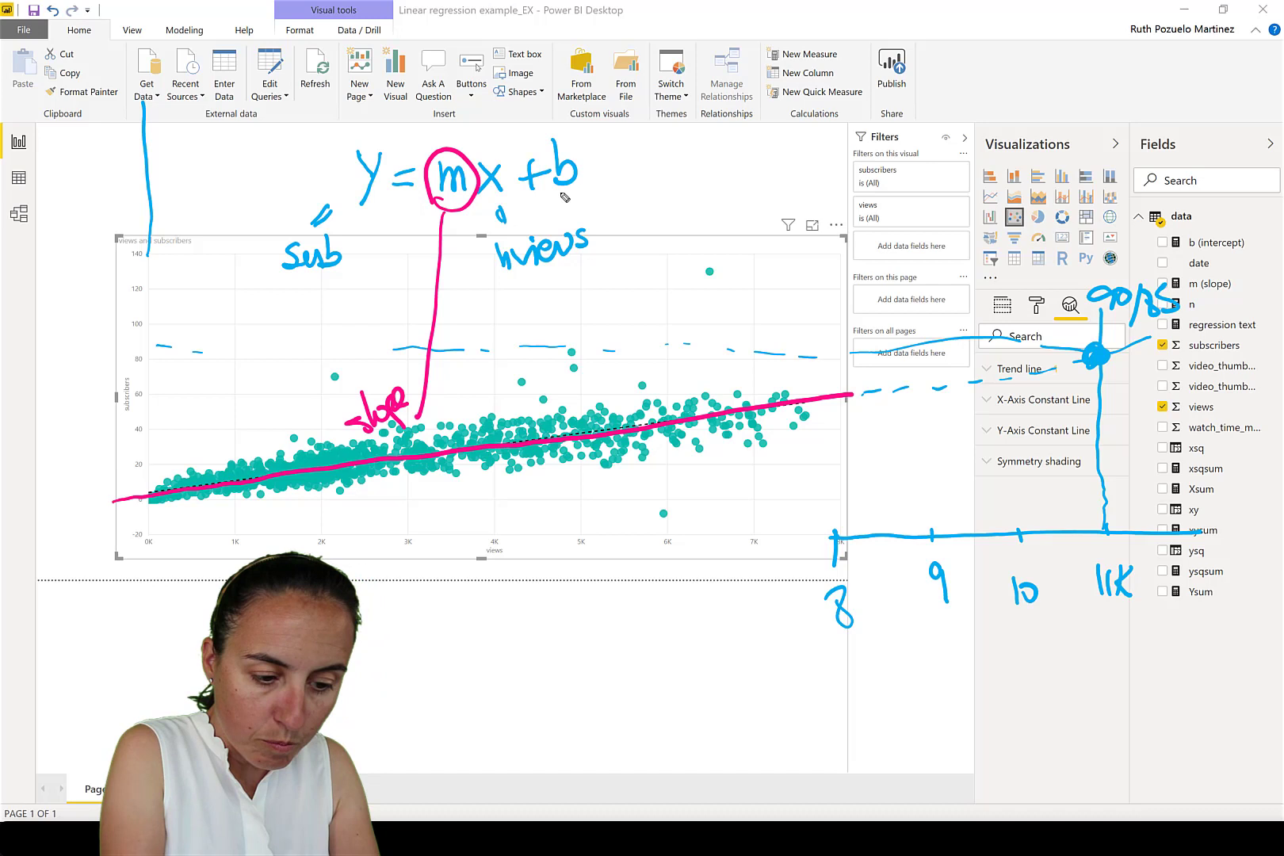
mouse_move(557, 153)
mouse_down()
mouse_move(634, 215)
mouse_move(690, 188)
mouse_move(736, 205)
mouse_move(783, 184)
mouse_up()
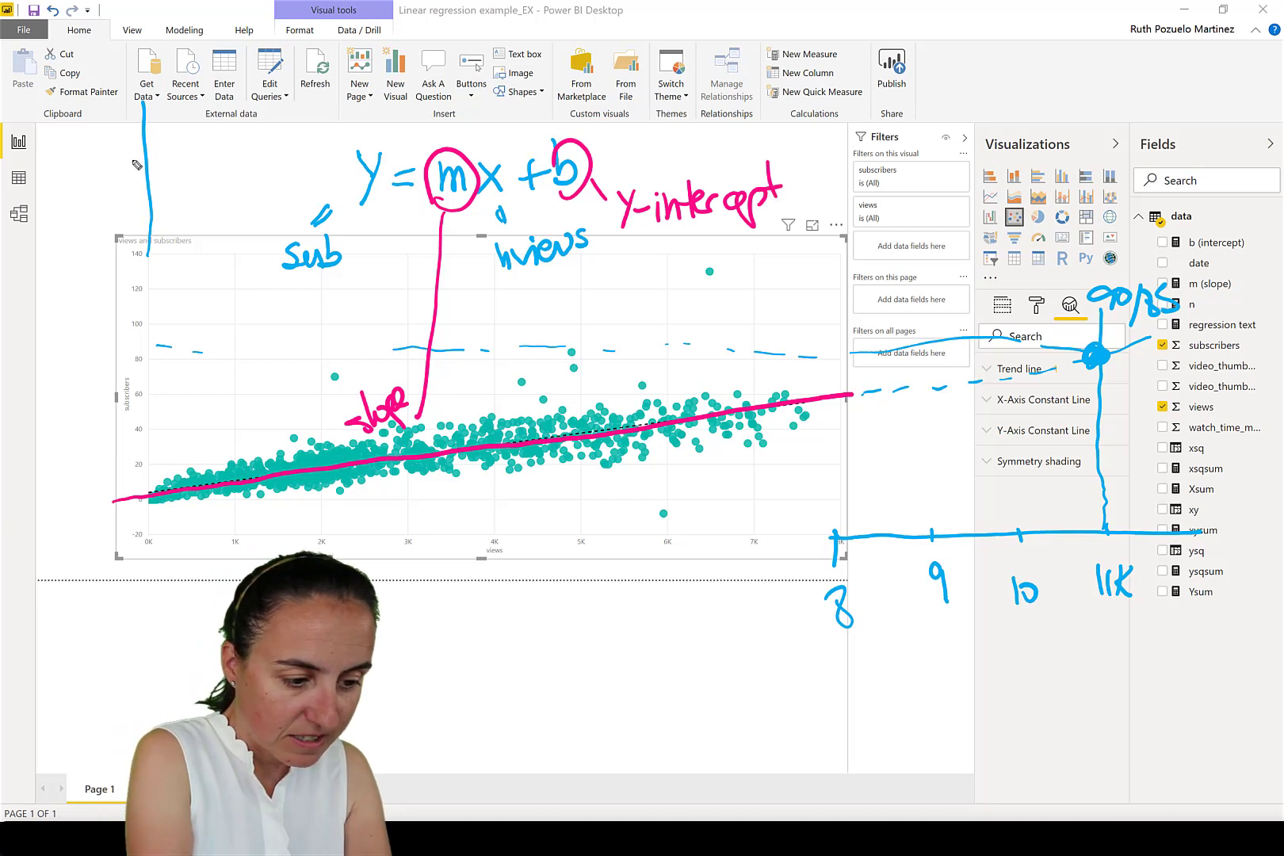
mouse_move(139, 159)
mouse_down()
mouse_move(162, 401)
mouse_move(146, 521)
mouse_up()
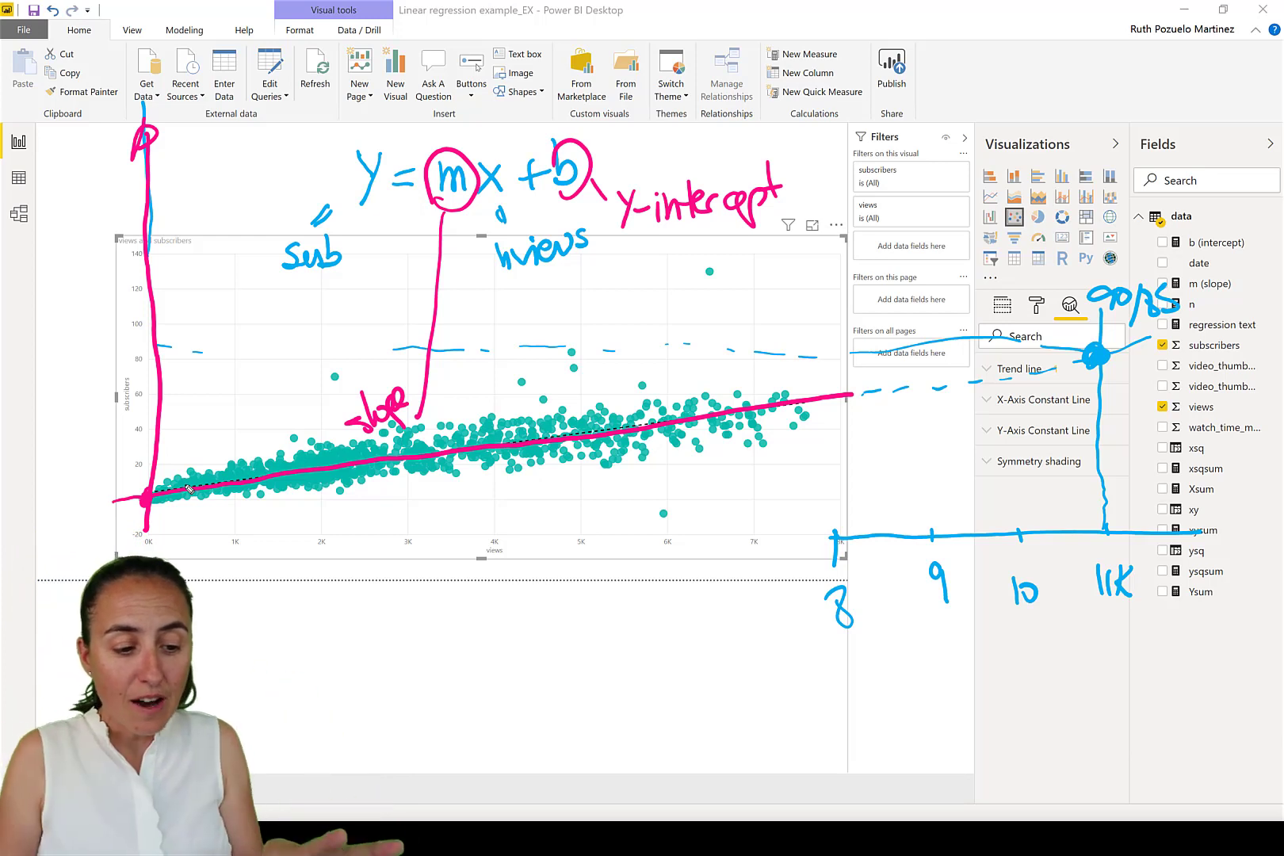
mouse_move(358, 233)
mouse_down()
mouse_move(340, 128)
mouse_move(638, 121)
mouse_move(373, 241)
mouse_up()
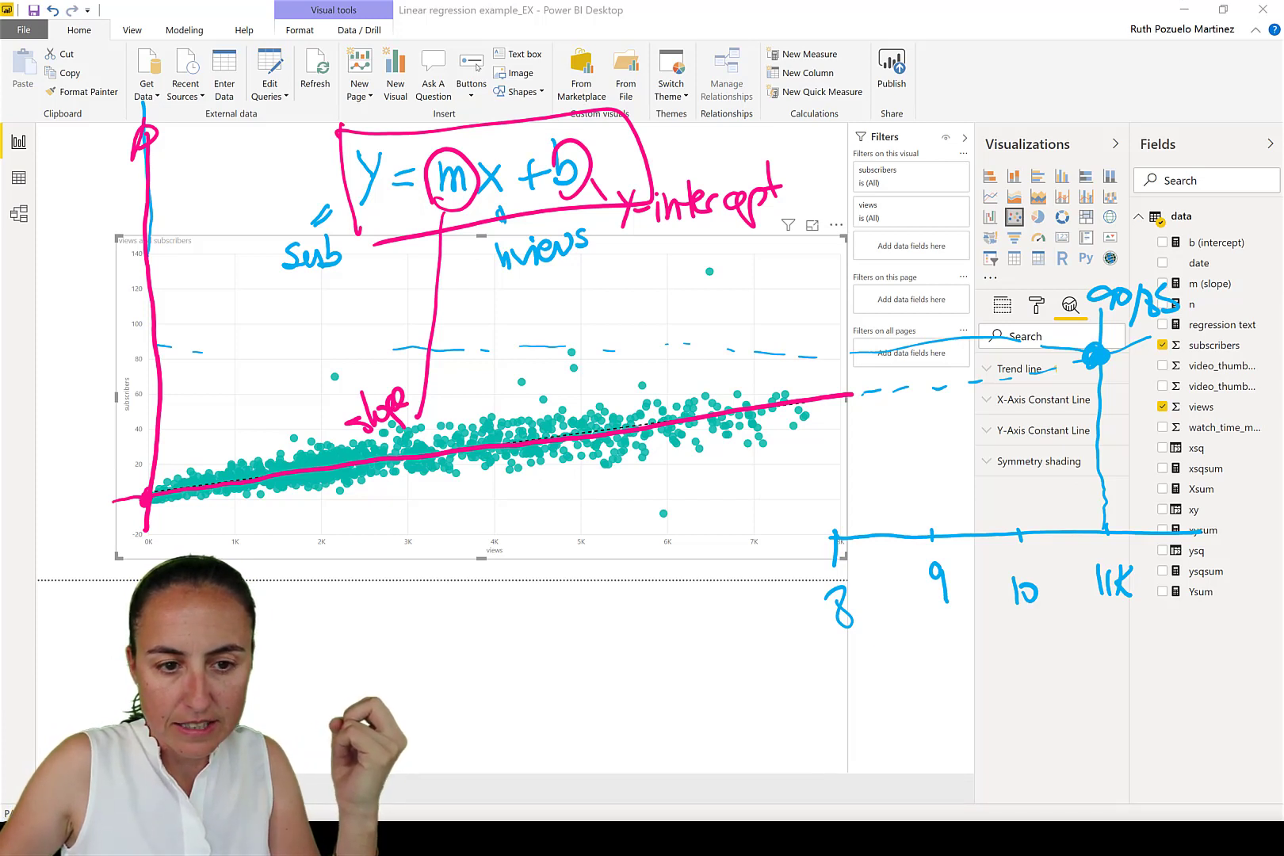
Clear the ink and, in Data view, inspect the views, xy, xsq and ysq column formulas.
key(Escape)
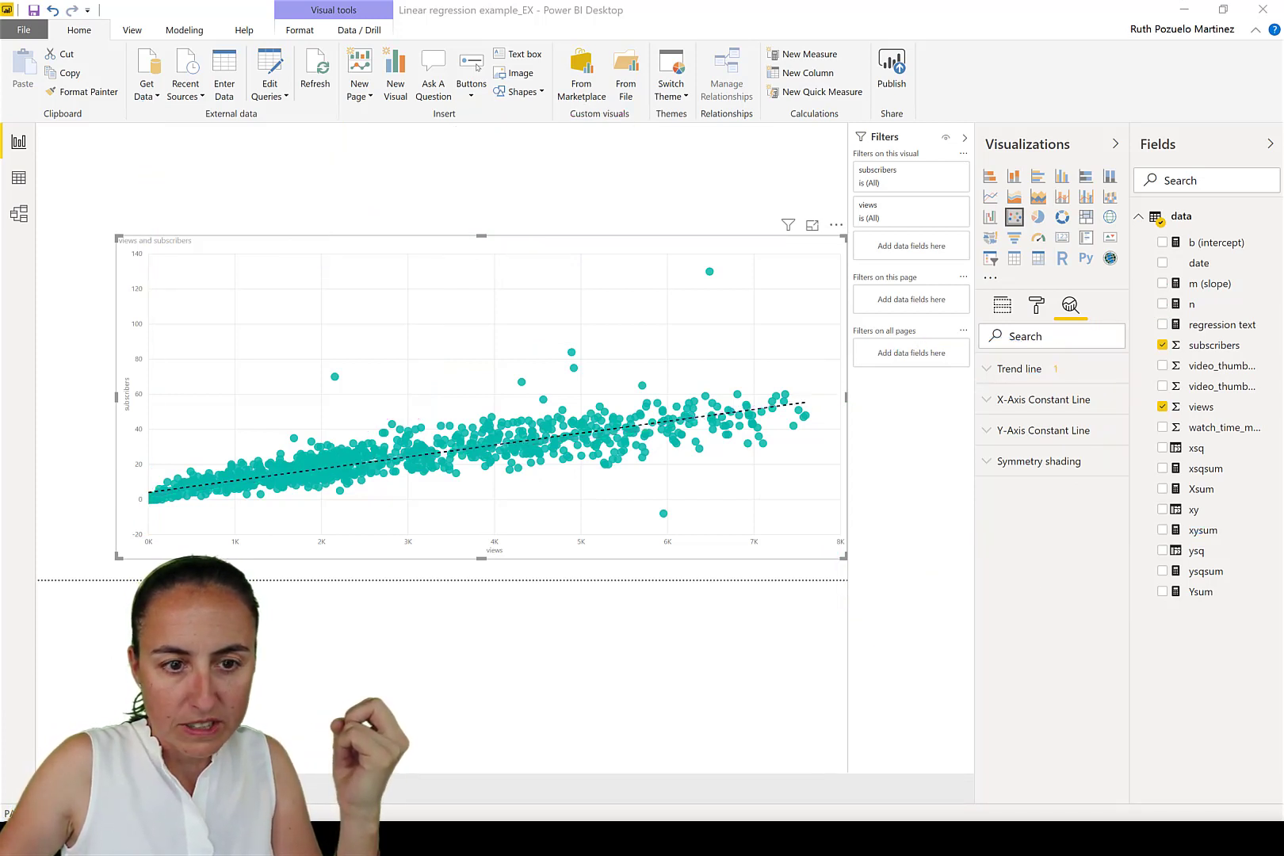
click(18, 179)
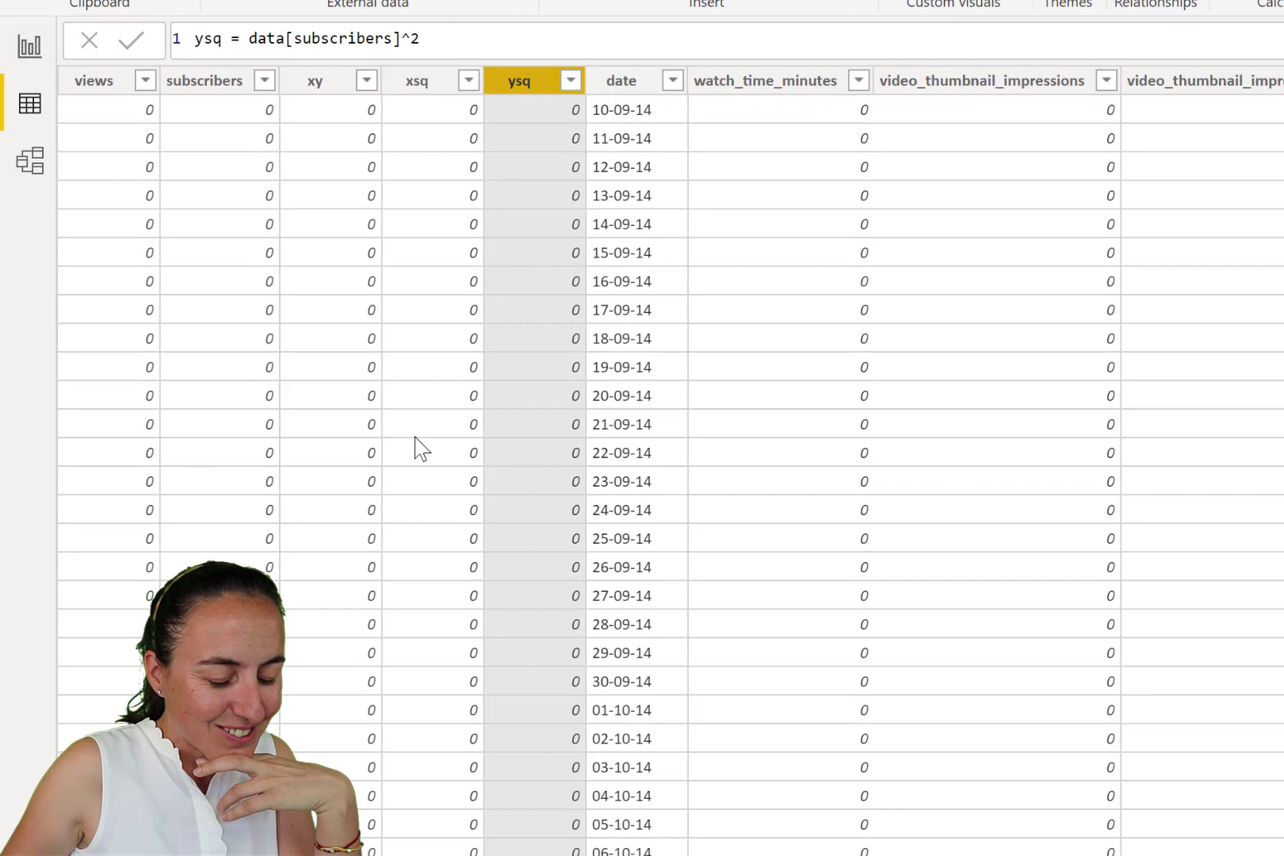
click(108, 89)
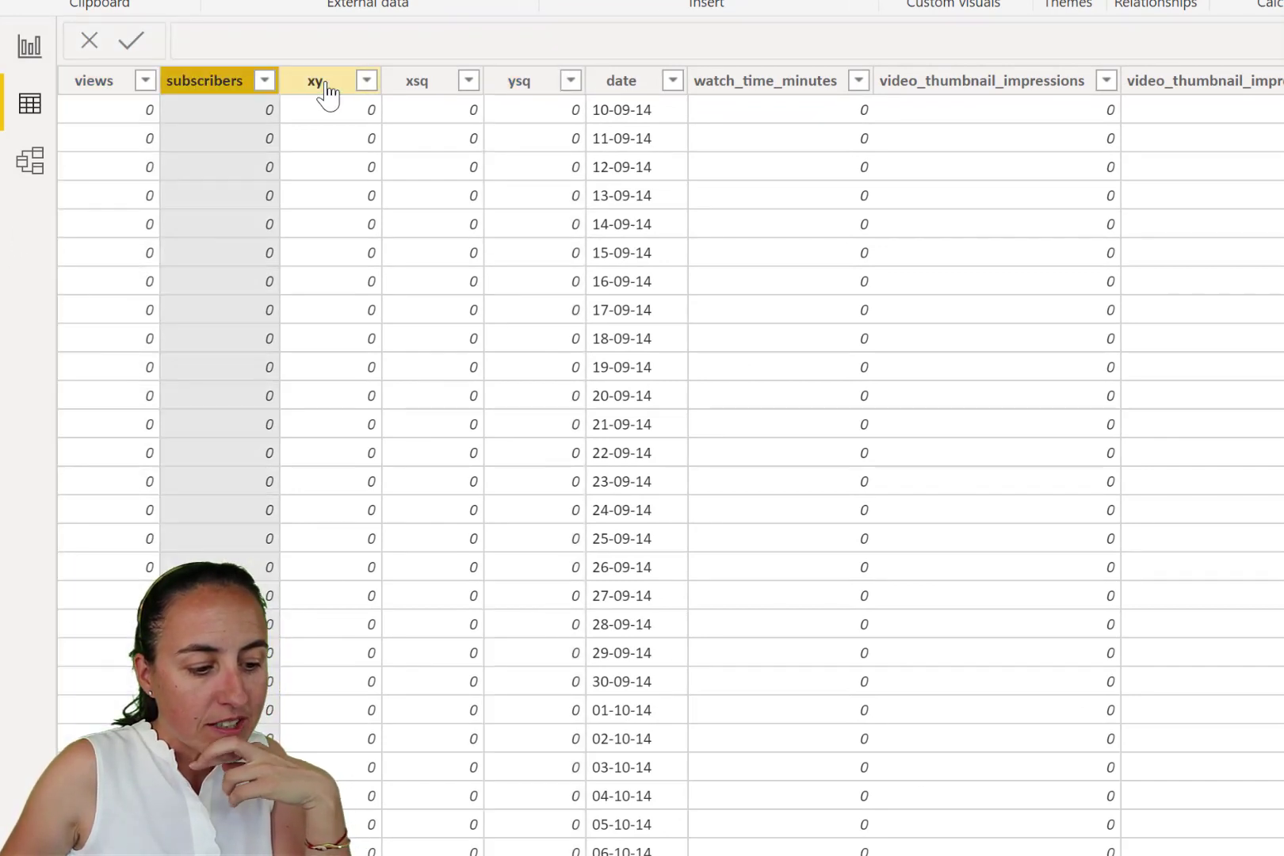
click(328, 87)
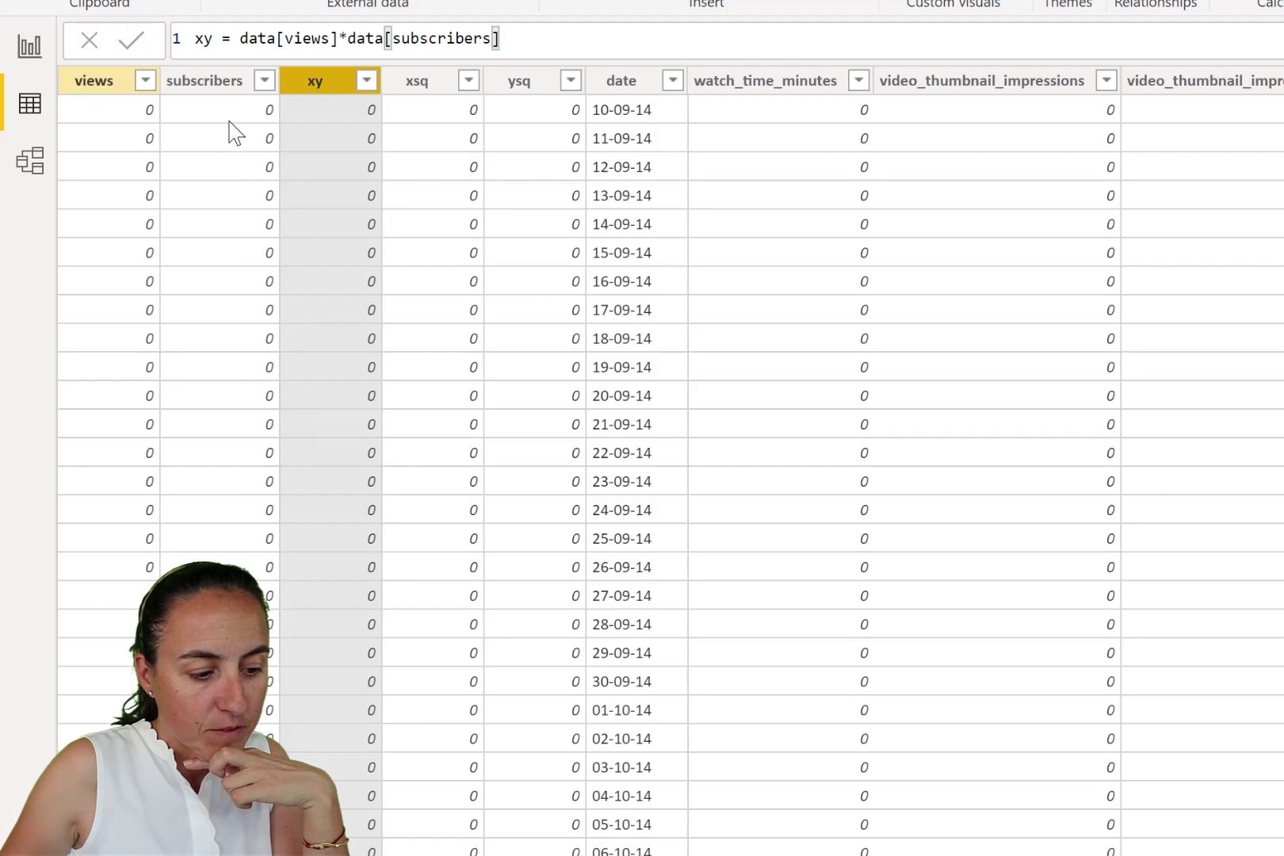
click(421, 84)
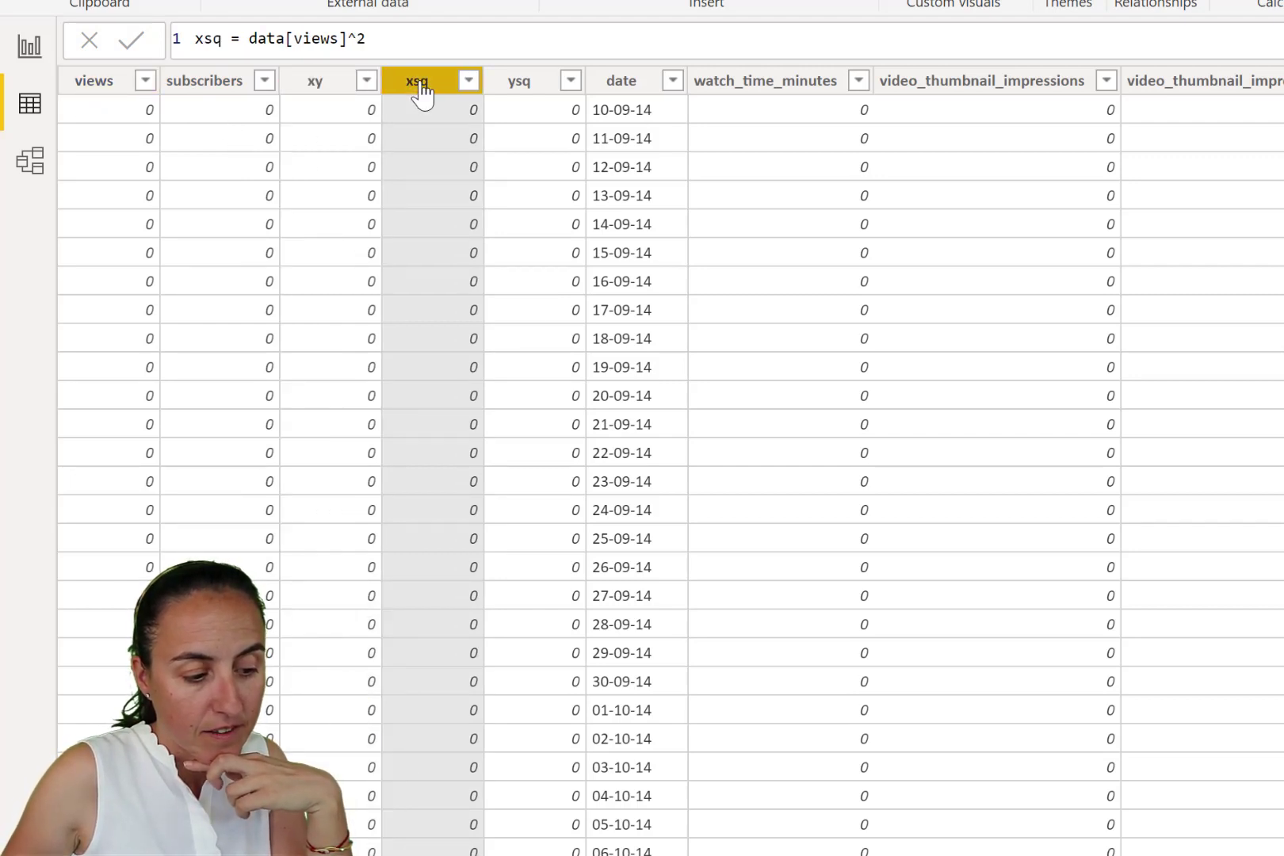
click(521, 83)
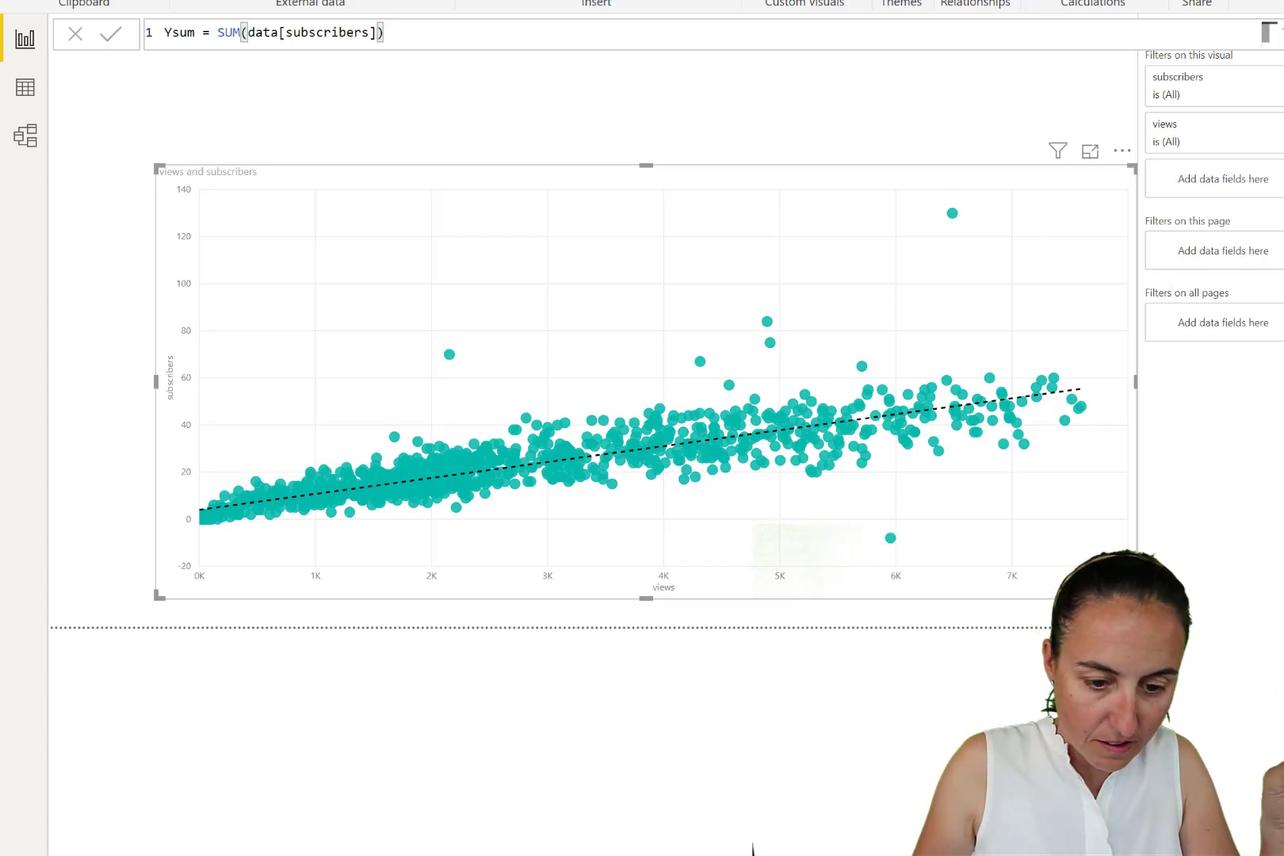
Show the b (intercept) measure's formula and highlight its comment about subscribers at zero views.
click(276, 32)
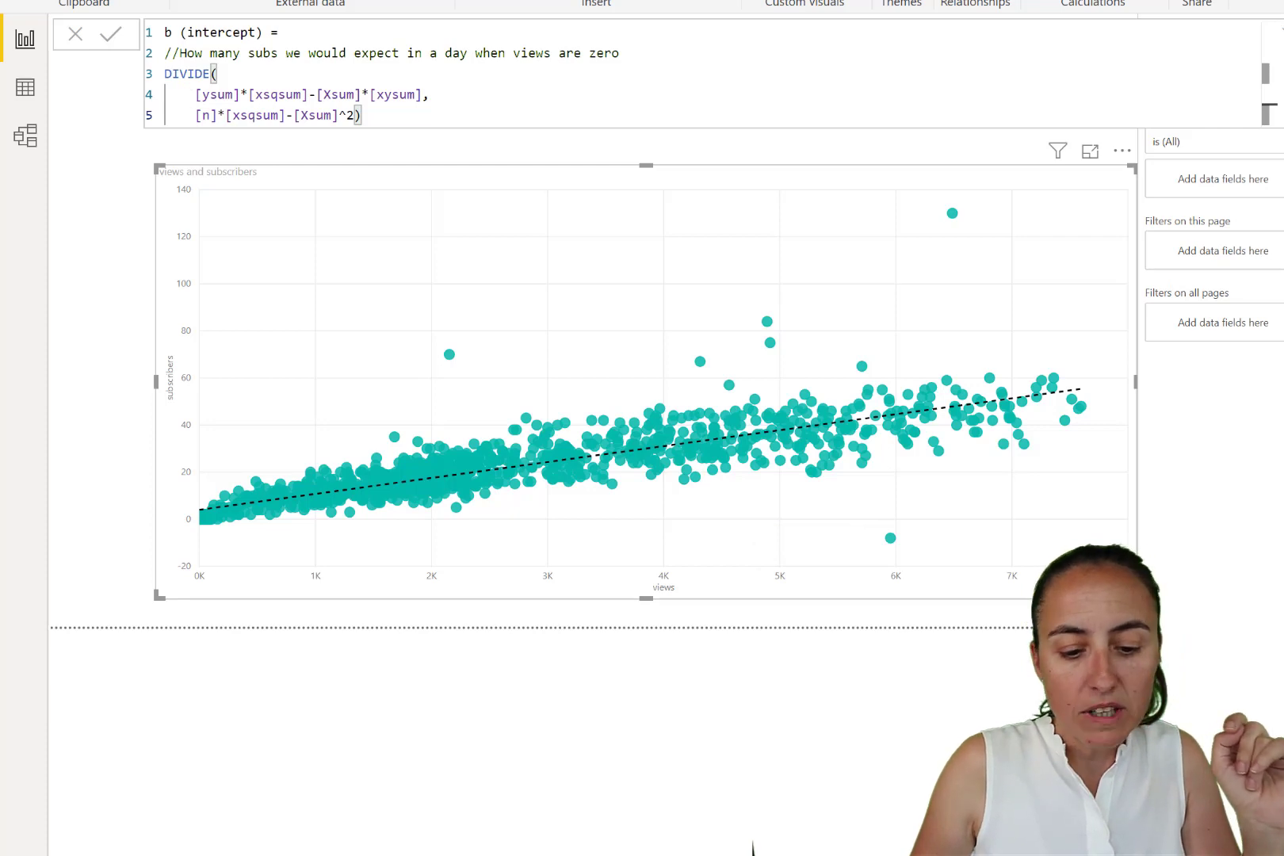
drag(625, 54, 160, 54)
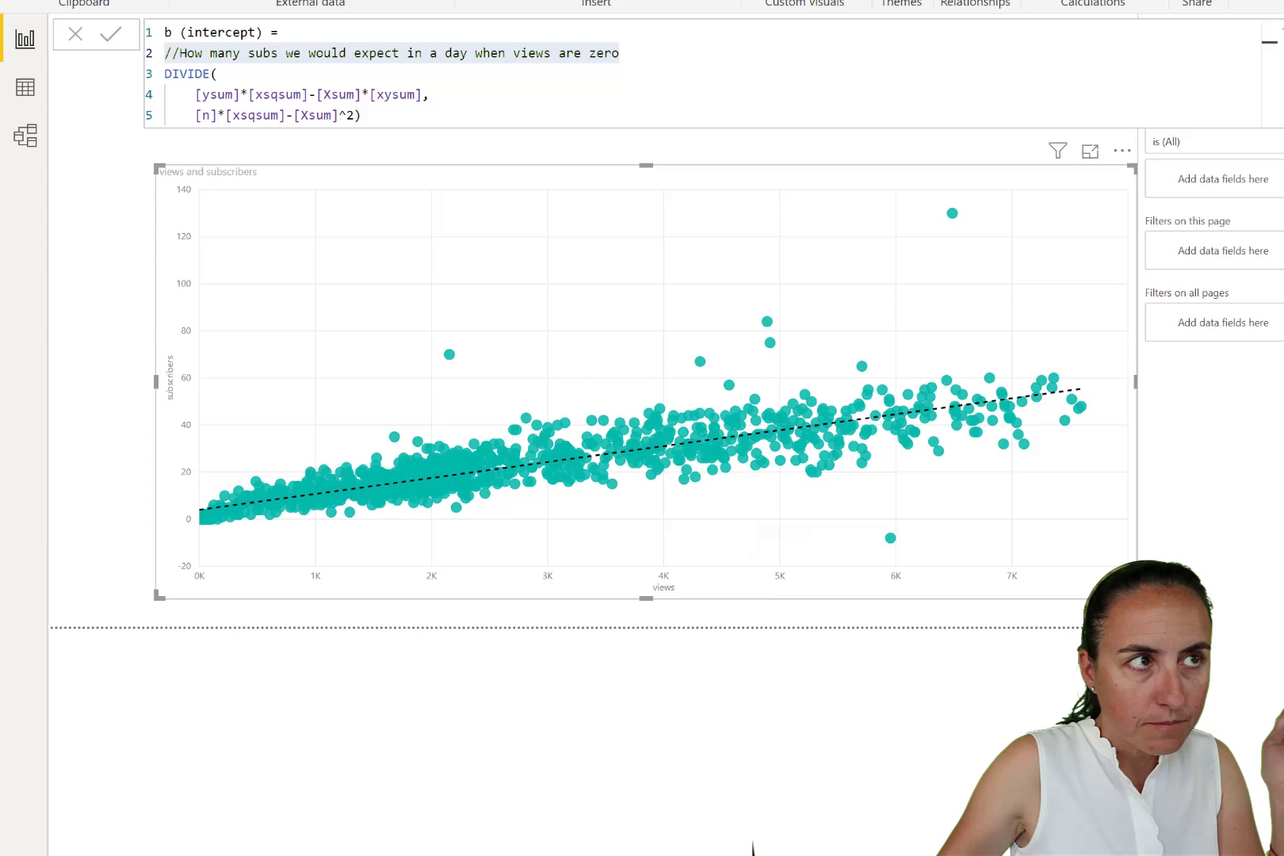
Mark where the trend meets the y-axis, write 'Views = 0', and close the formula bar.
mouse_move(192, 567)
mouse_down()
mouse_move(225, 134)
mouse_move(209, 150)
mouse_move(212, 182)
mouse_up()
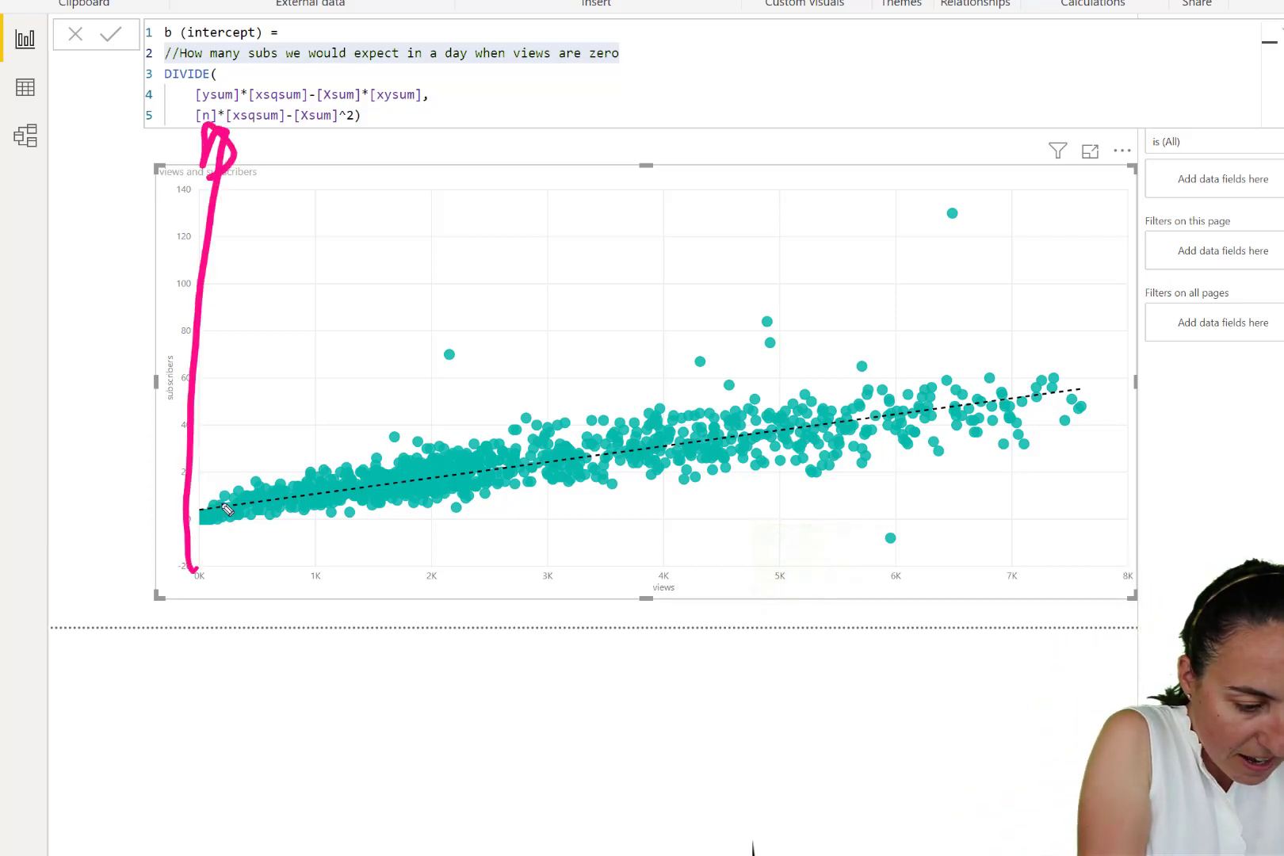
drag(226, 508, 152, 520)
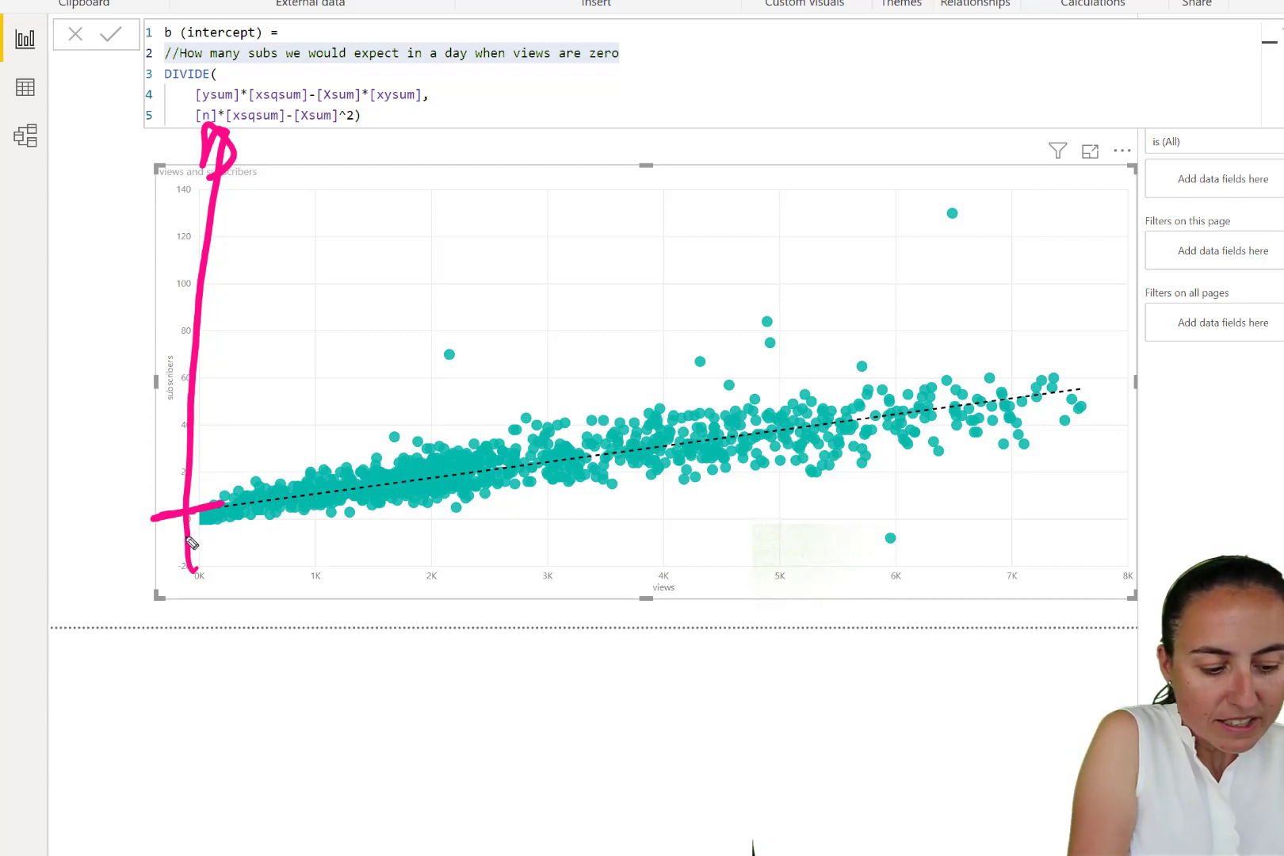
mouse_move(203, 651)
mouse_down()
mouse_move(237, 675)
mouse_move(287, 680)
mouse_move(327, 653)
mouse_move(305, 674)
mouse_move(374, 668)
mouse_move(401, 636)
mouse_up()
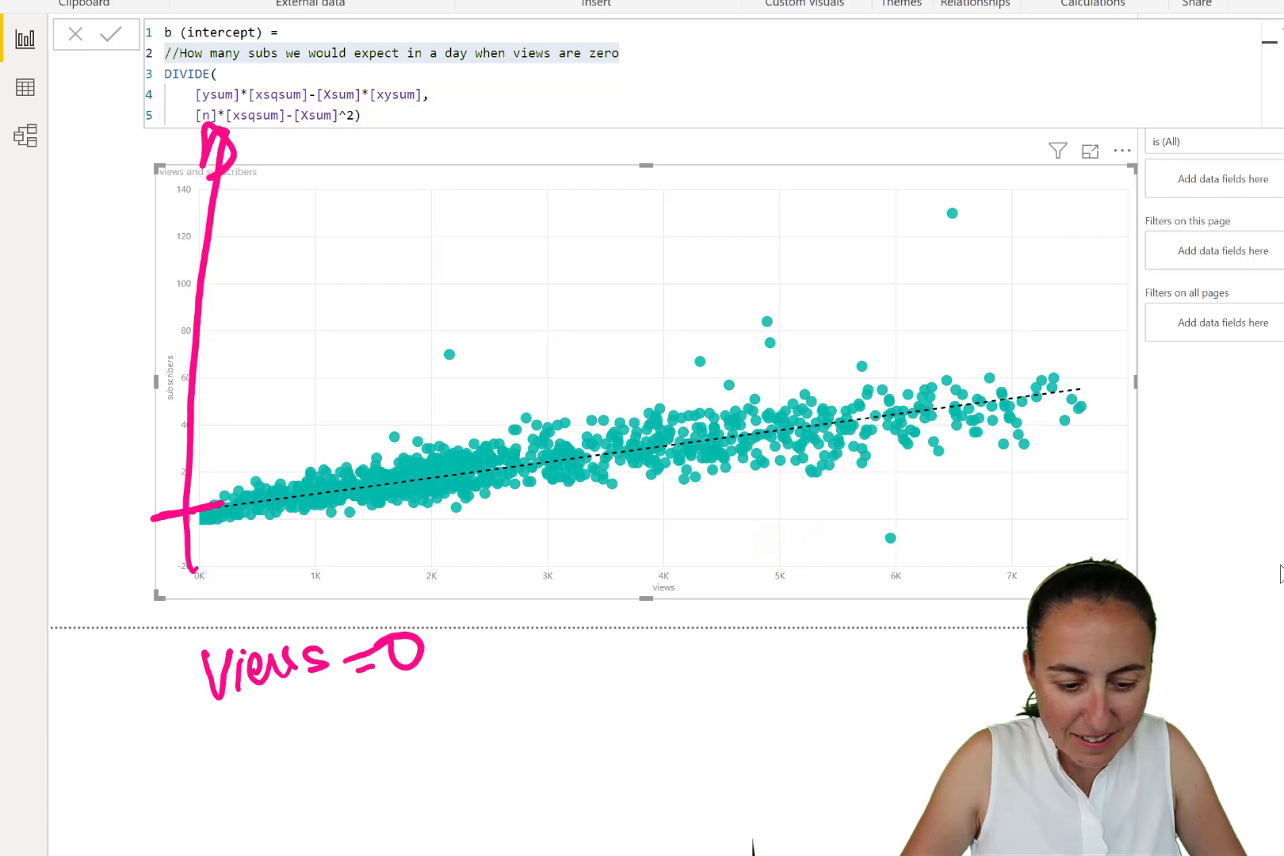
key(Escape)
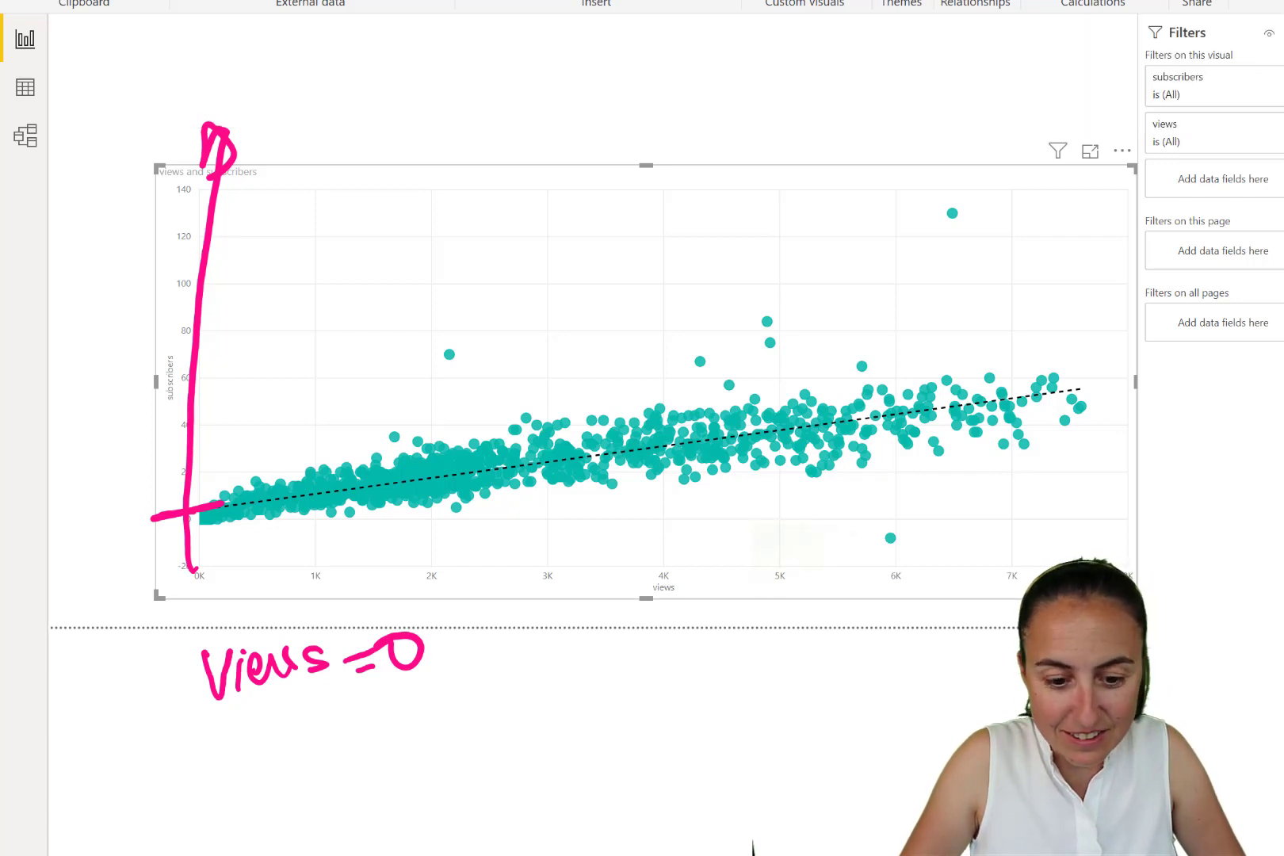
Add the regression text card as a strip above the chart, then handwrite y = b + mx and intercept 2.
drag(939, 156, 628, 85)
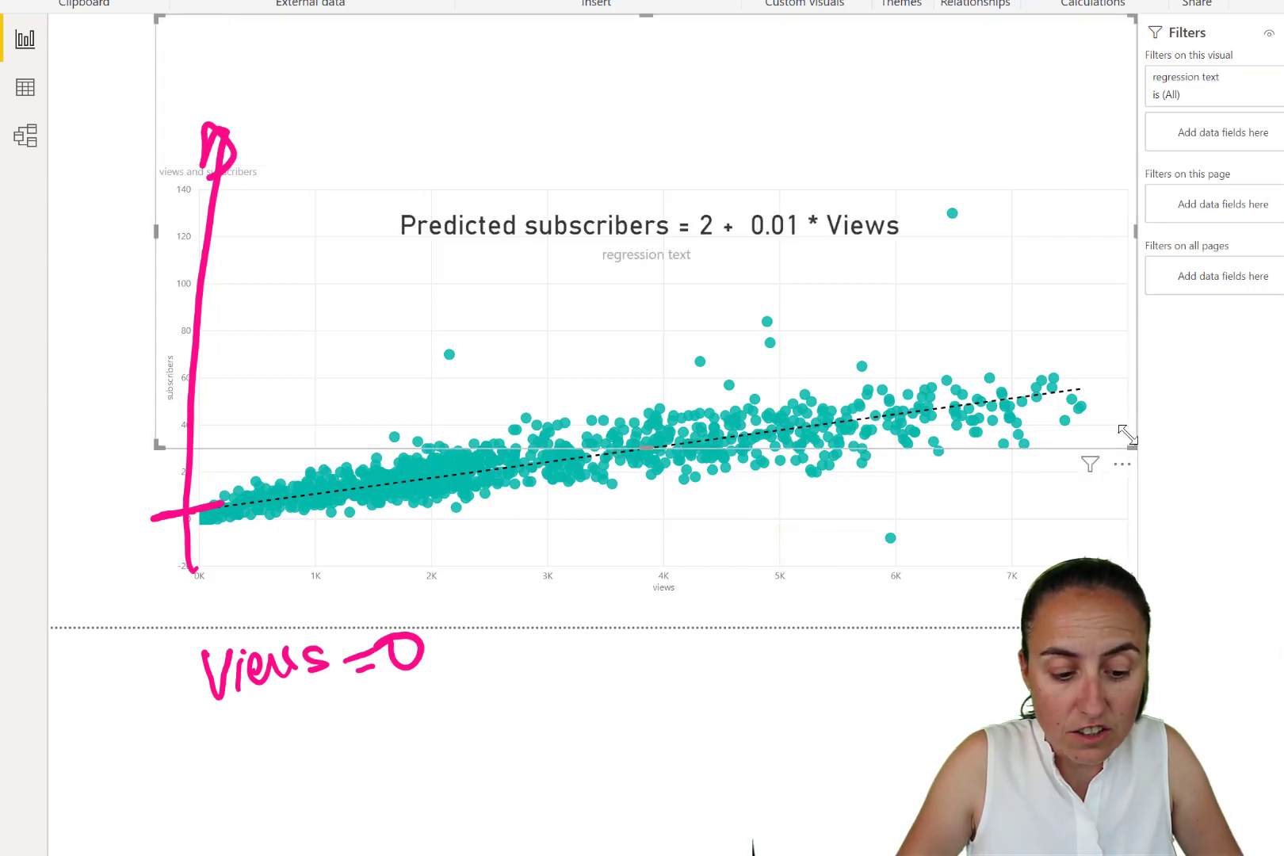
drag(1133, 445, 1025, 262)
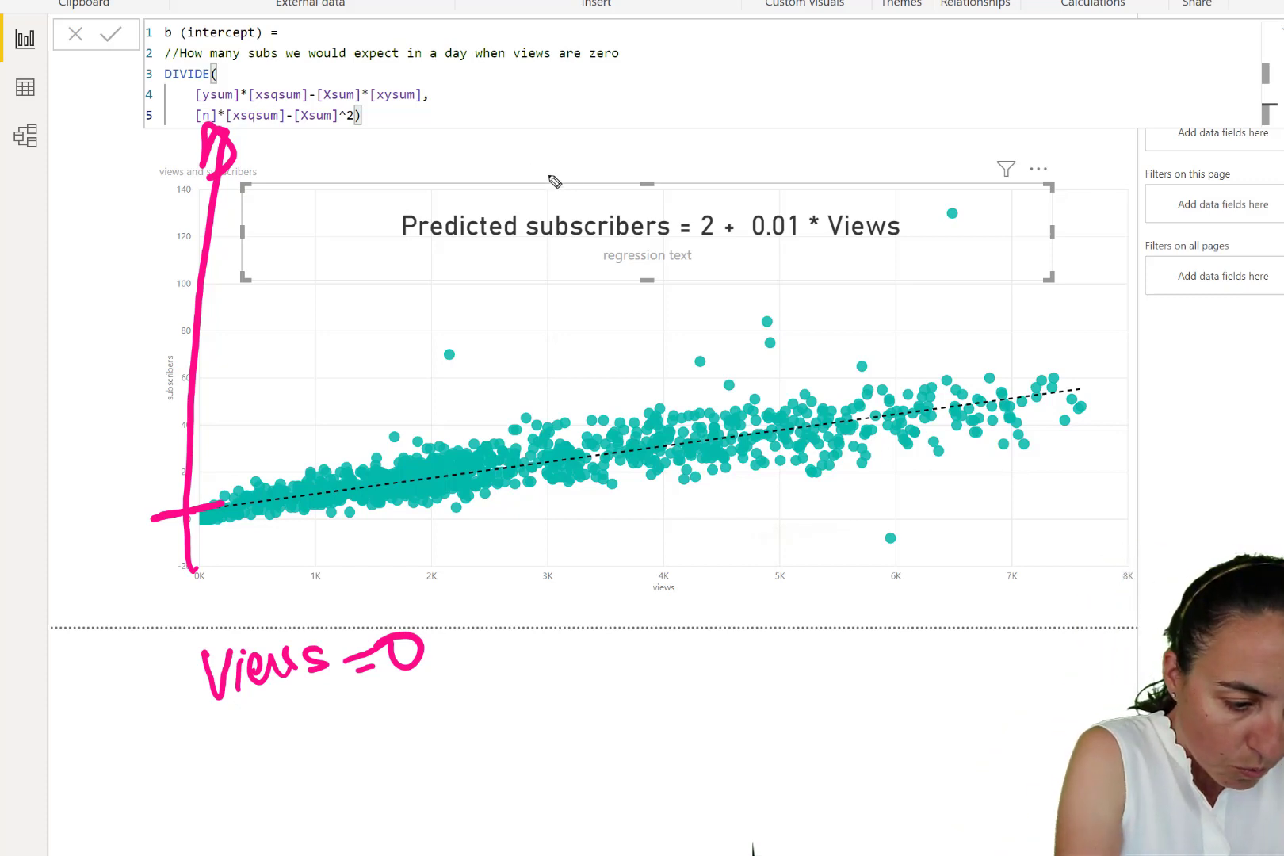
mouse_move(529, 158)
mouse_down()
mouse_move(547, 179)
mouse_move(528, 222)
mouse_up()
click(621, 181)
mouse_move(622, 181)
mouse_down()
mouse_move(664, 177)
mouse_move(667, 161)
mouse_move(792, 175)
mouse_up()
click(739, 169)
mouse_move(767, 162)
mouse_down()
mouse_move(765, 190)
mouse_move(812, 165)
mouse_move(832, 183)
mouse_move(875, 184)
mouse_move(855, 185)
mouse_up()
drag(689, 205, 723, 194)
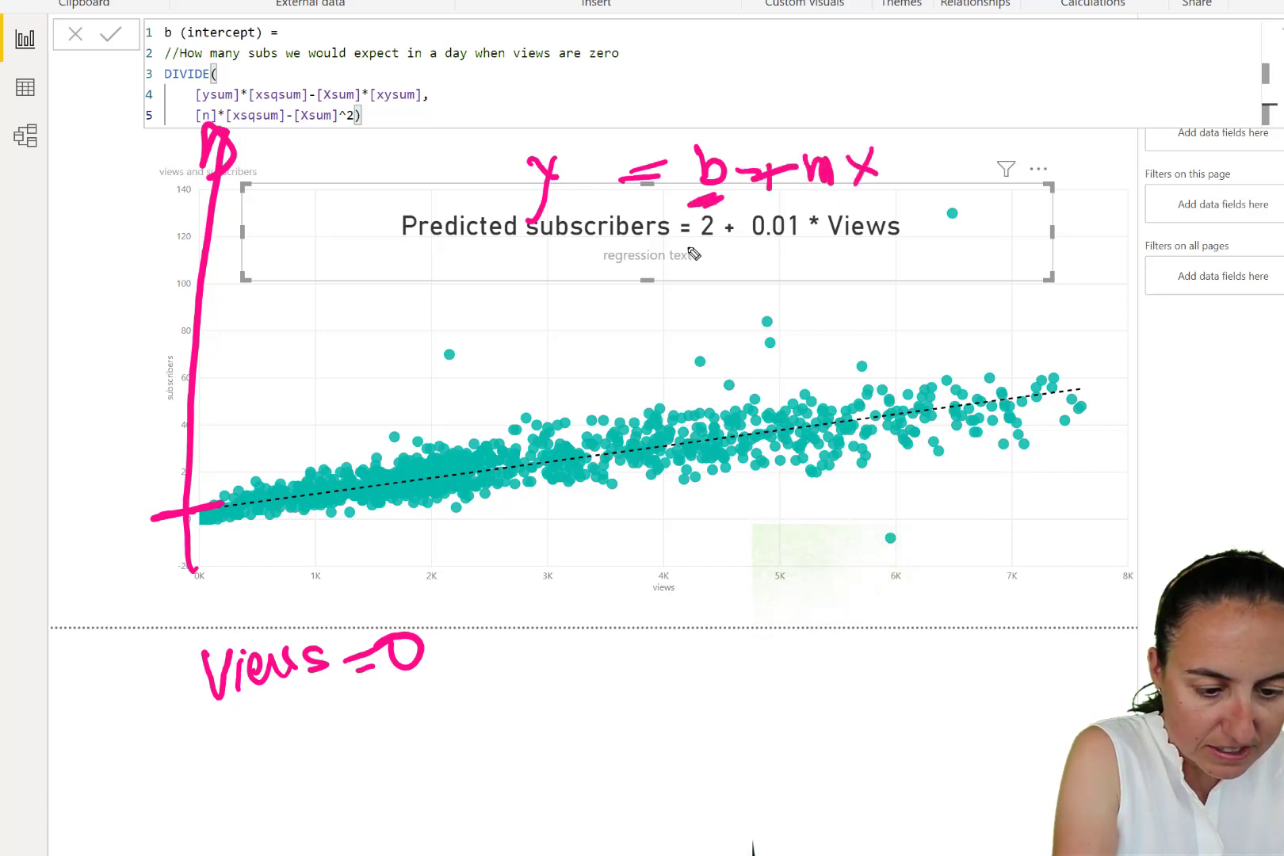
mouse_move(119, 514)
mouse_down()
mouse_move(154, 542)
mouse_move(157, 511)
mouse_up()
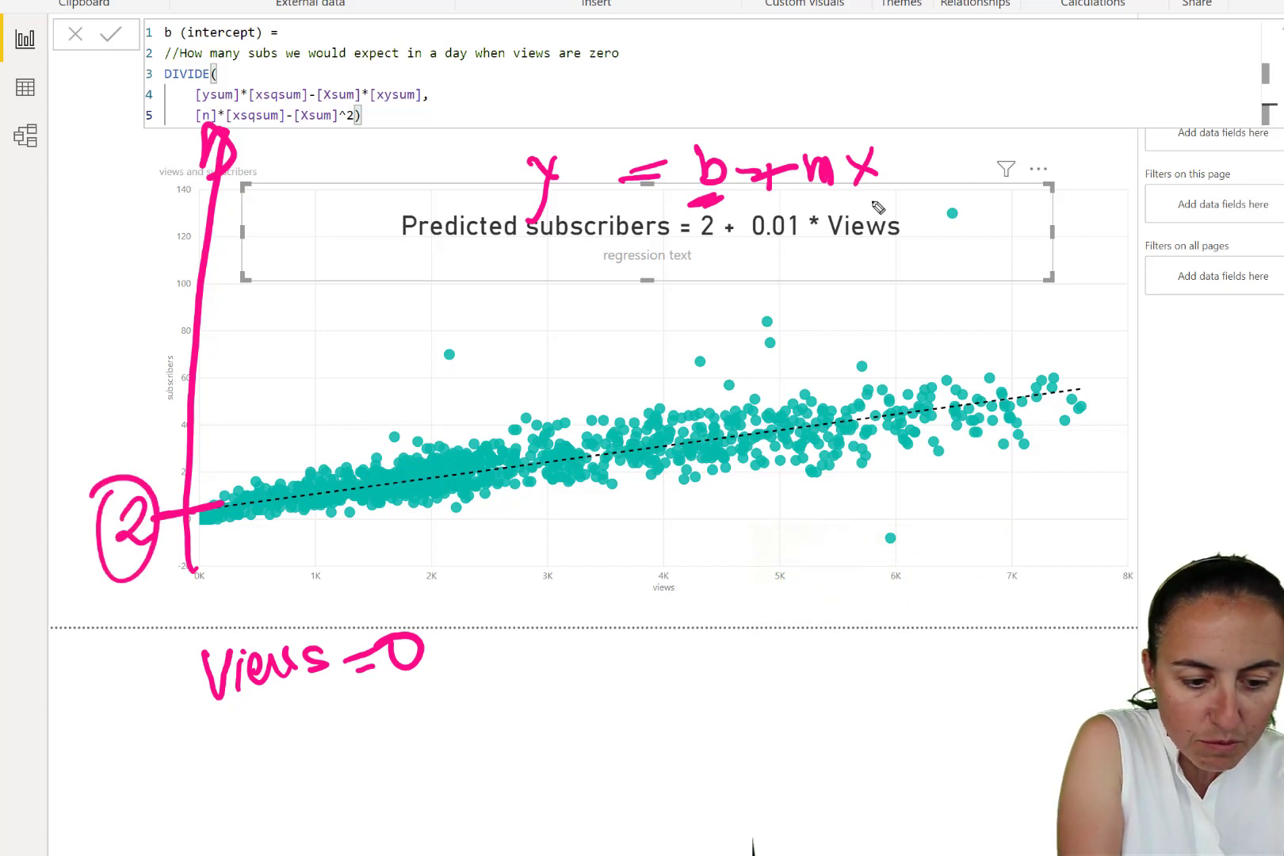
Write x = 0 beneath the equation and circle the b in y = b + mx.
drag(856, 264, 857, 292)
mouse_move(868, 263)
mouse_down()
mouse_move(877, 333)
mouse_move(859, 333)
mouse_move(905, 311)
mouse_up()
drag(924, 306, 926, 304)
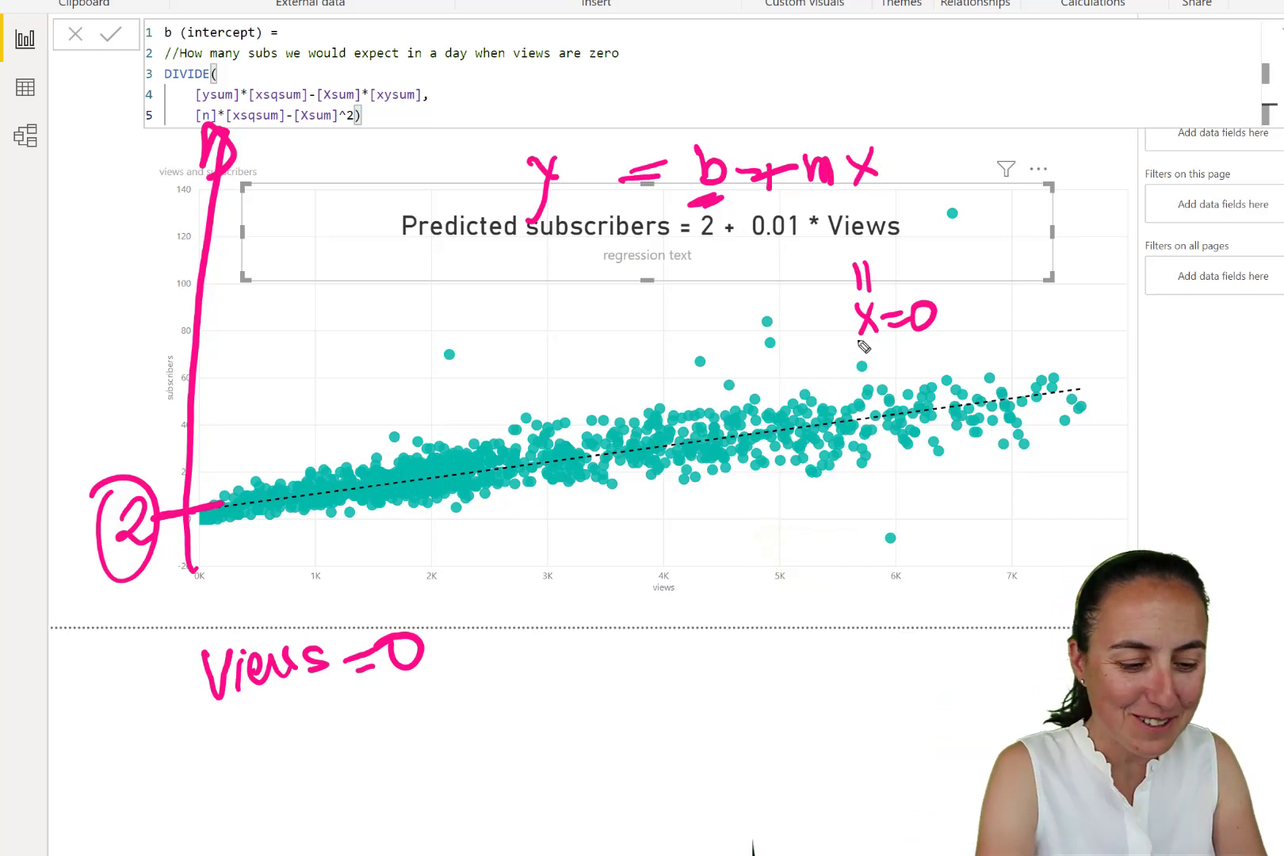
mouse_move(734, 208)
mouse_down()
mouse_move(711, 132)
mouse_move(683, 202)
mouse_up()
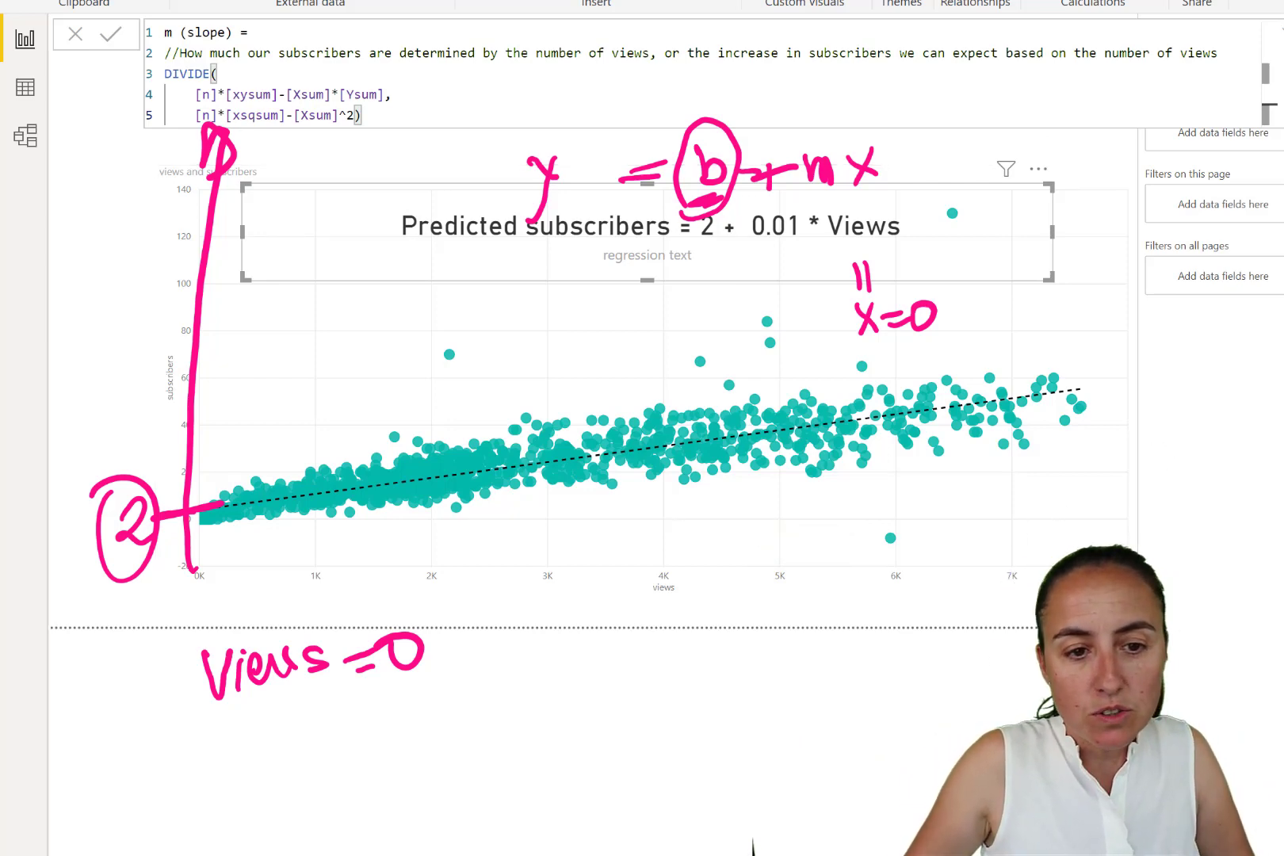
Return to the full report and start a new what-if parameter named 'No views'.
key(Escape)
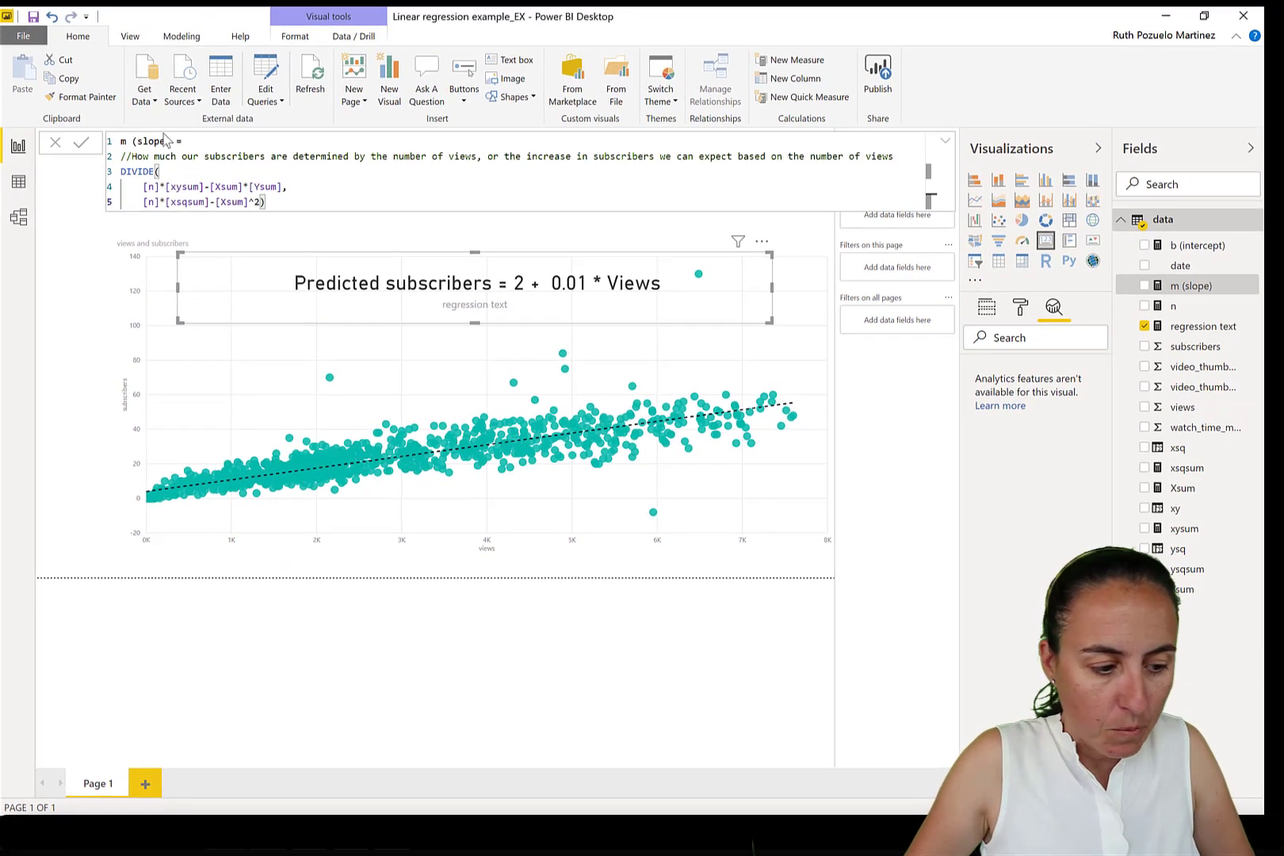
key(Escape)
key(Escape)
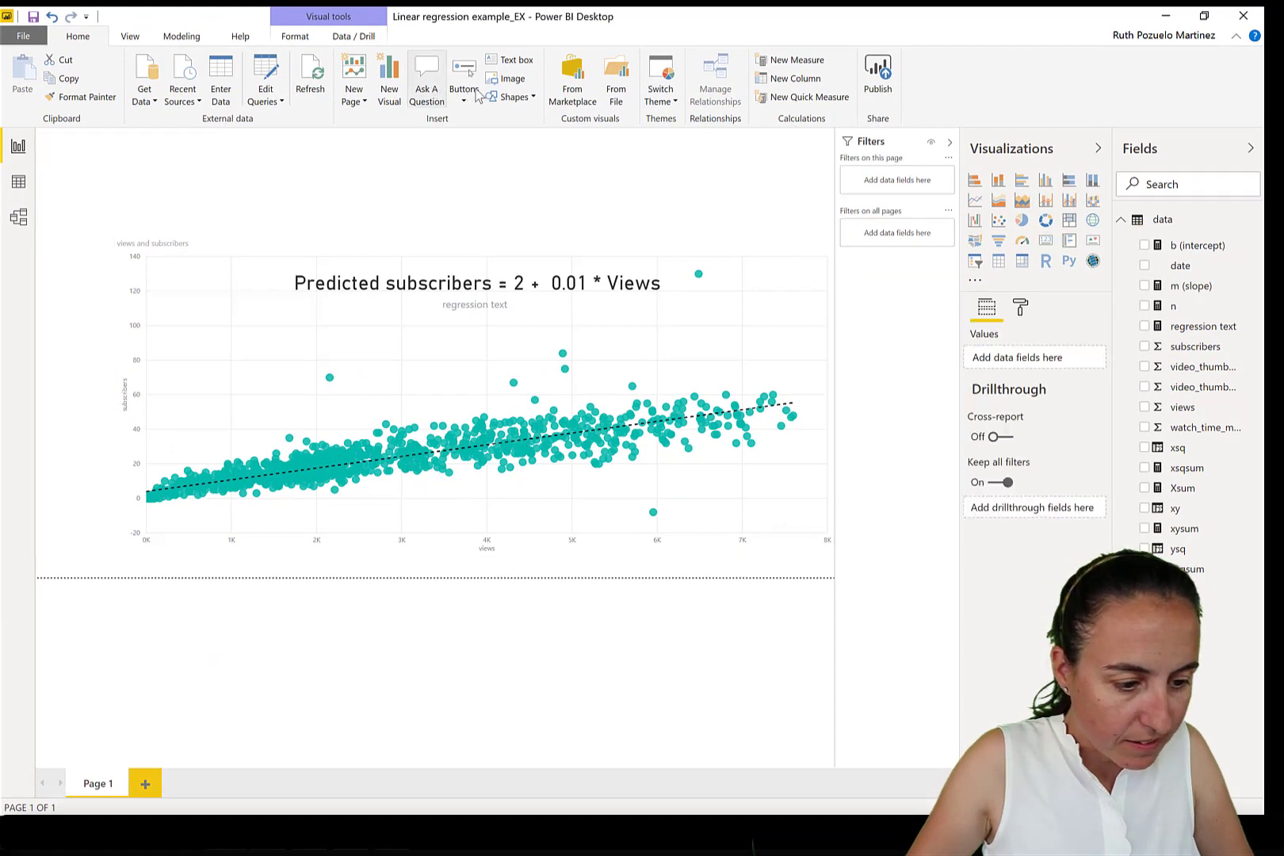
scroll(238, 87, down, 2)
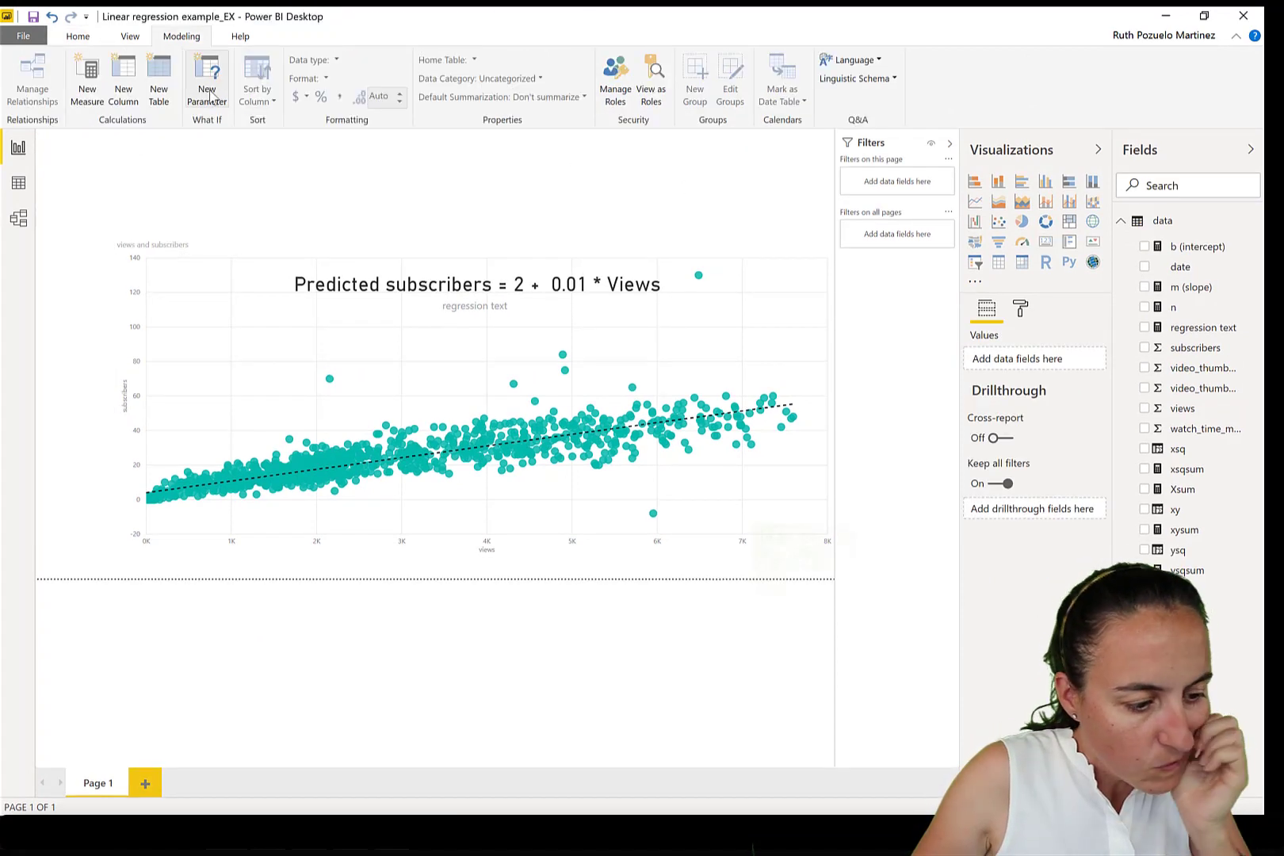
click(211, 95)
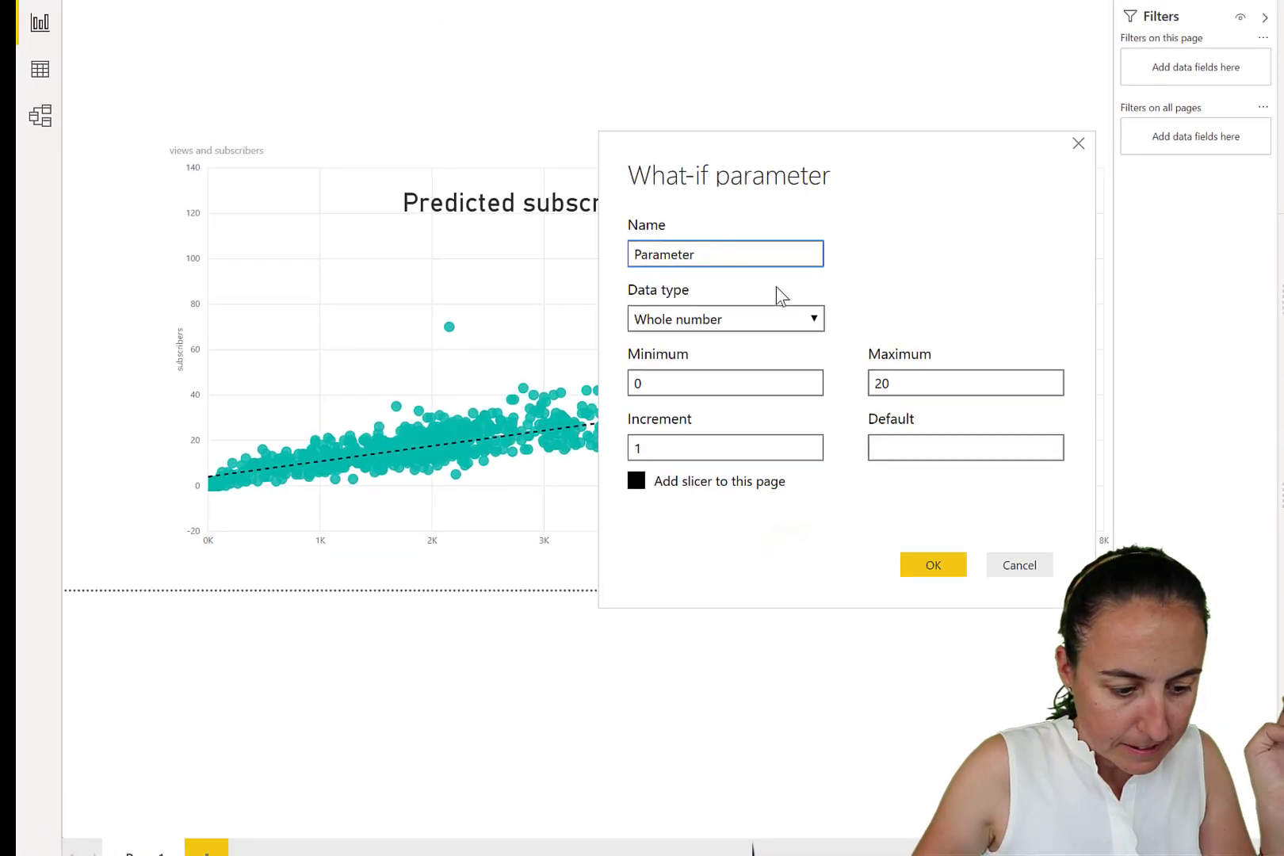
key(ctrl+a)
text(N)
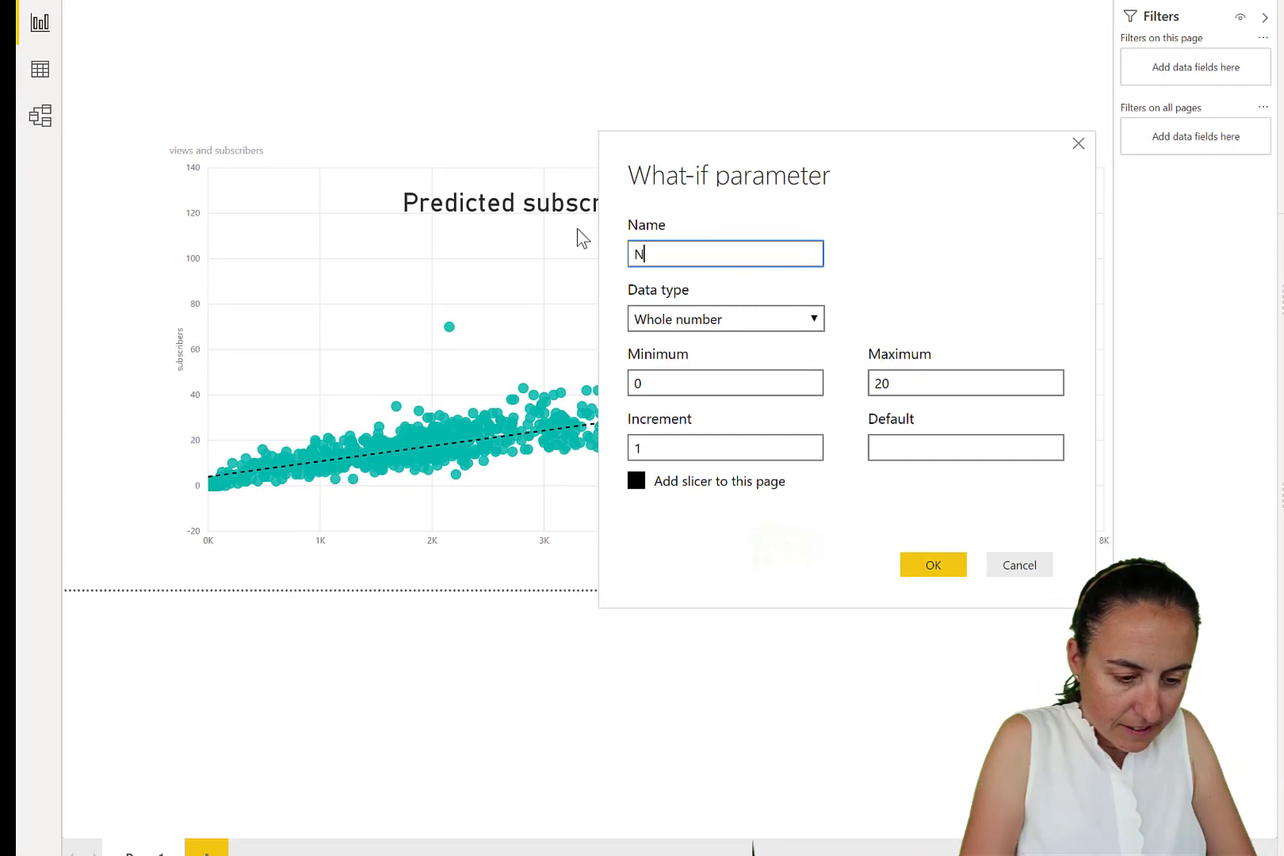
text(o views)
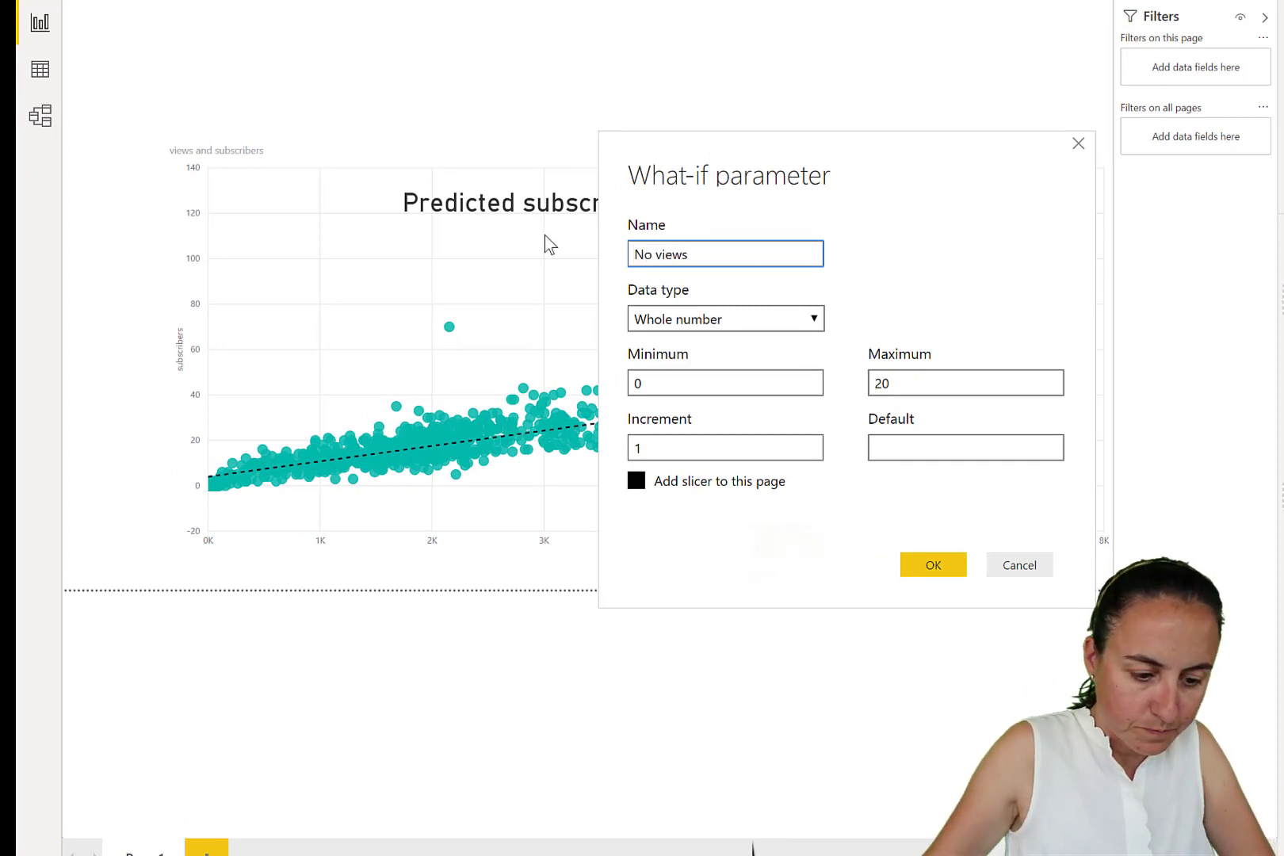
Set the No views range from 0 to 100000 with increment 1000 and create it.
click(667, 383)
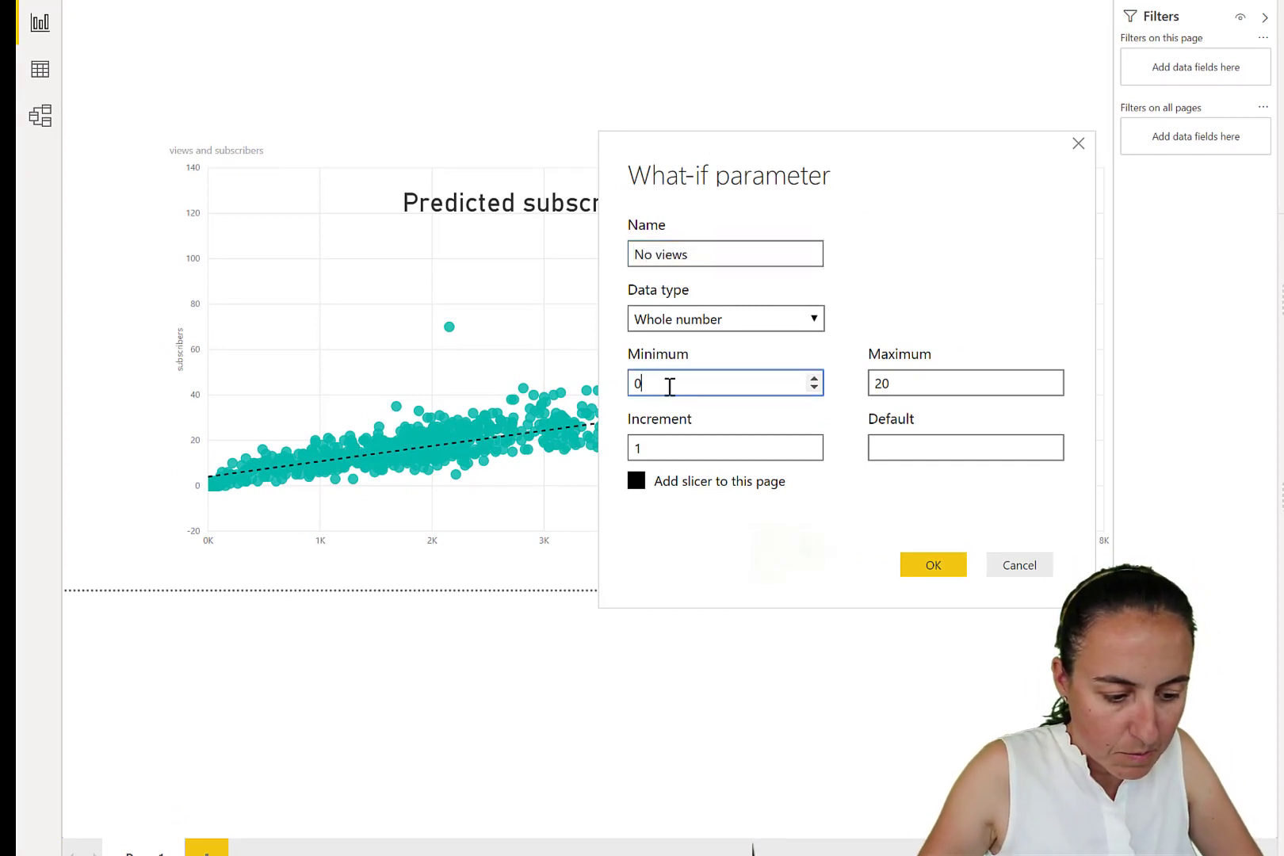
click(915, 393)
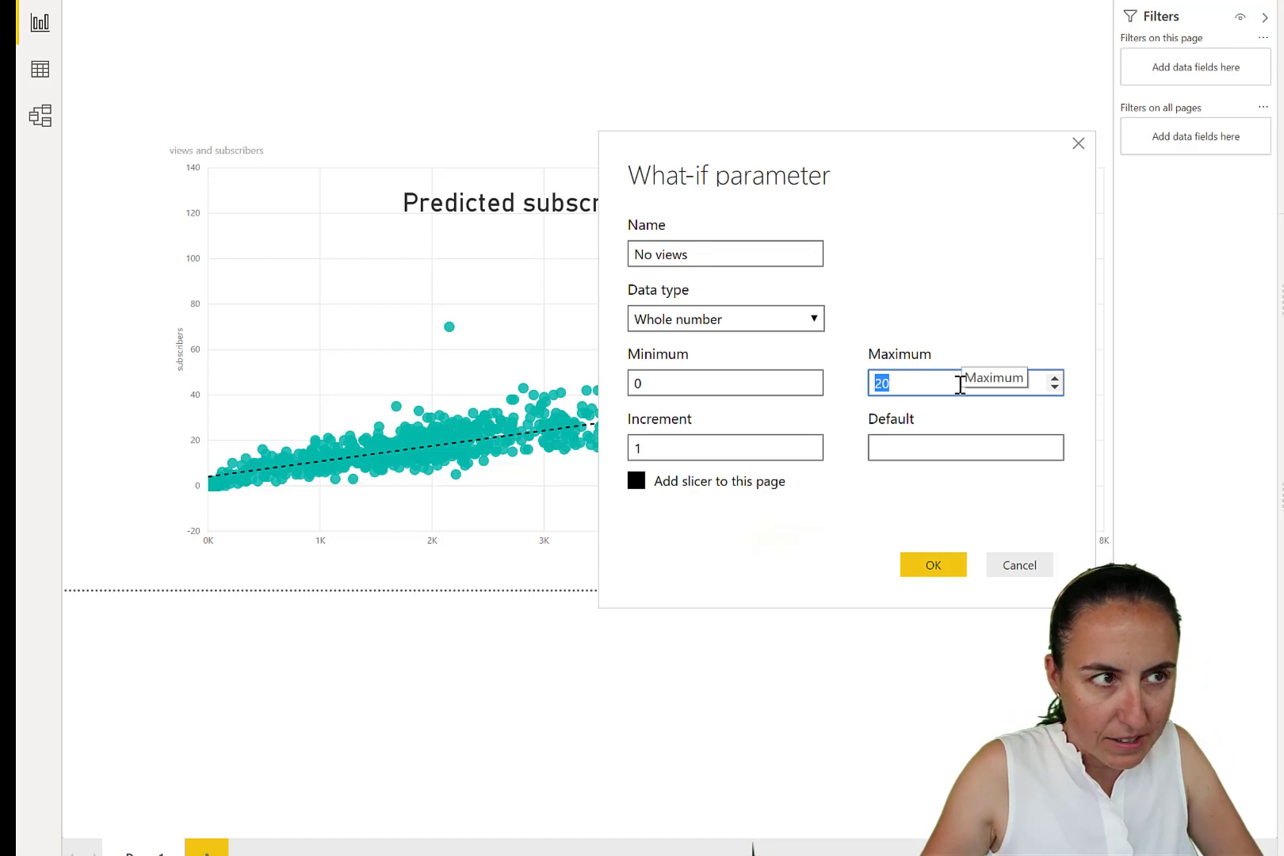
text(10000)
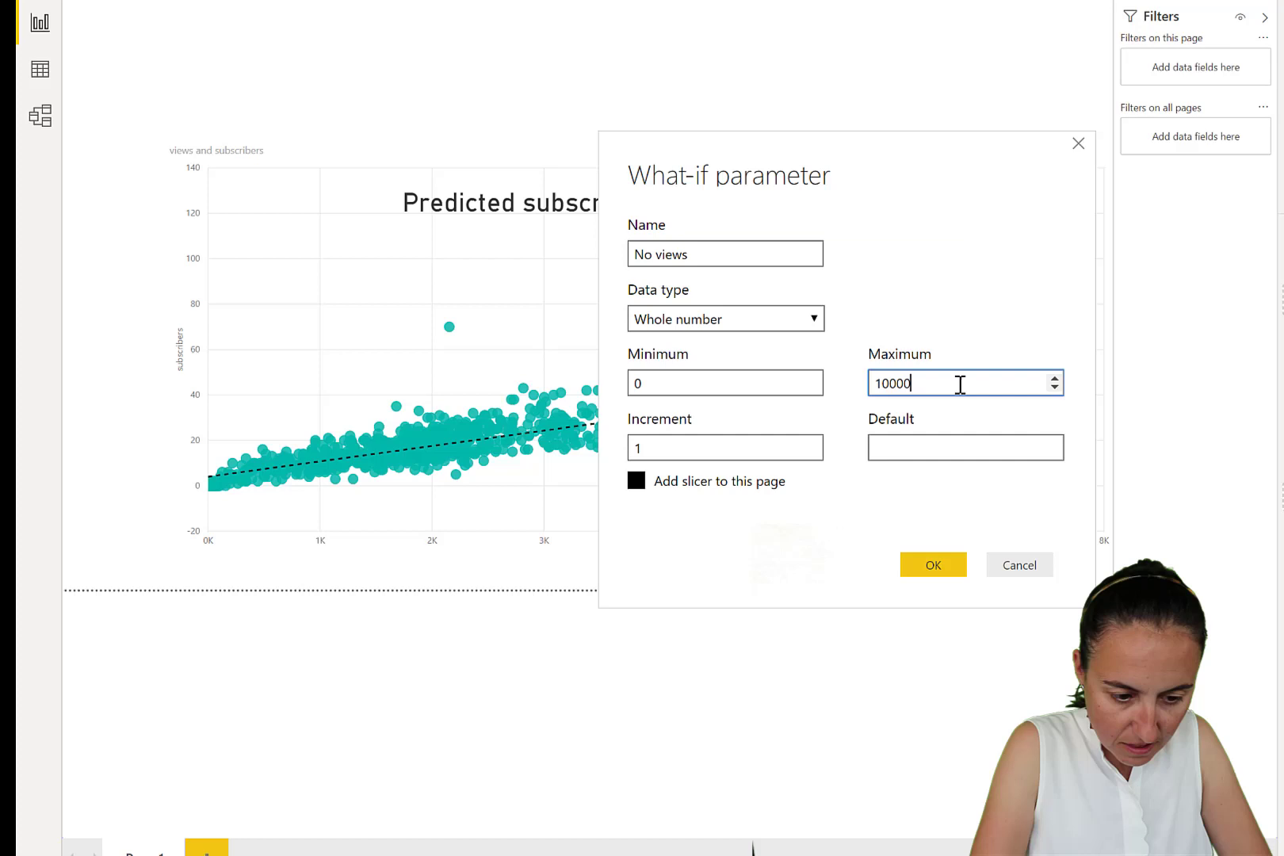
text(0)
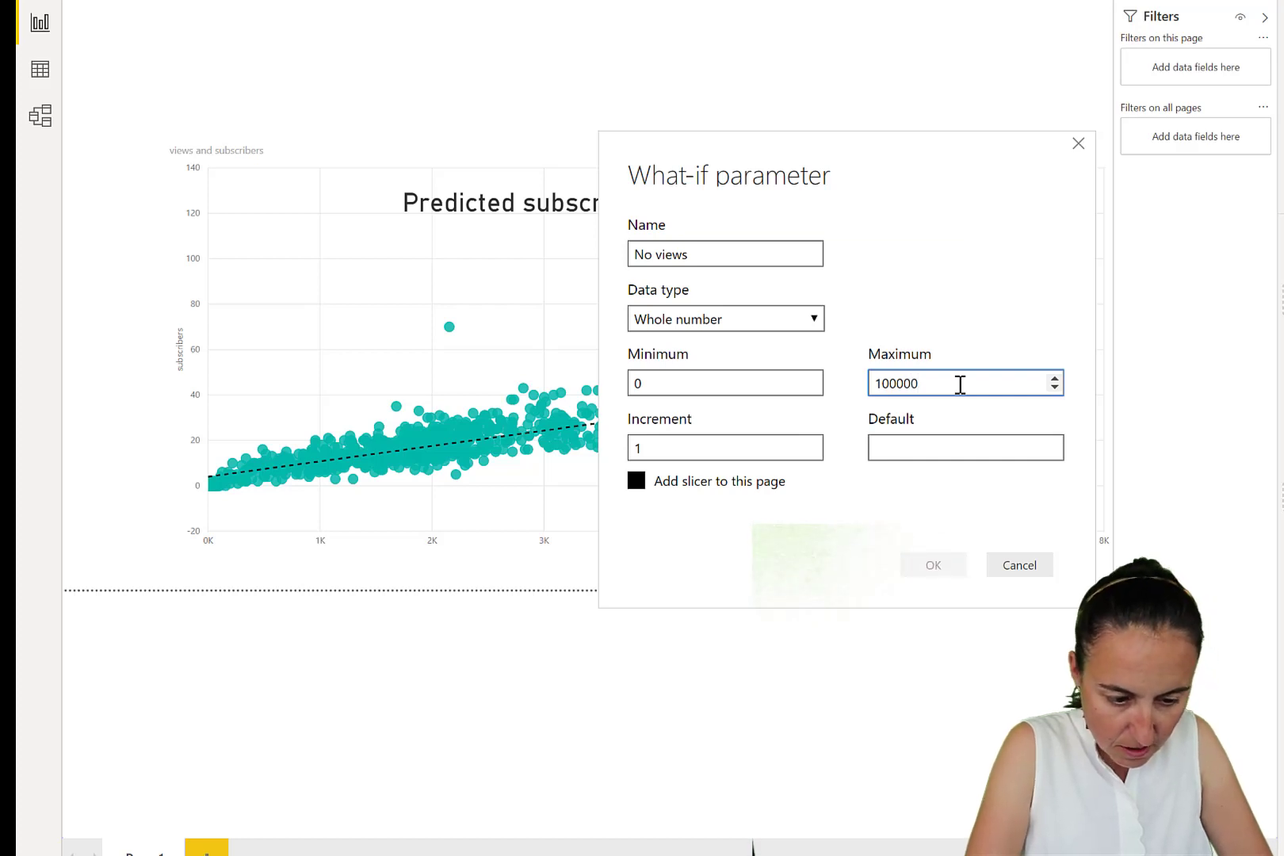
key(Tab)
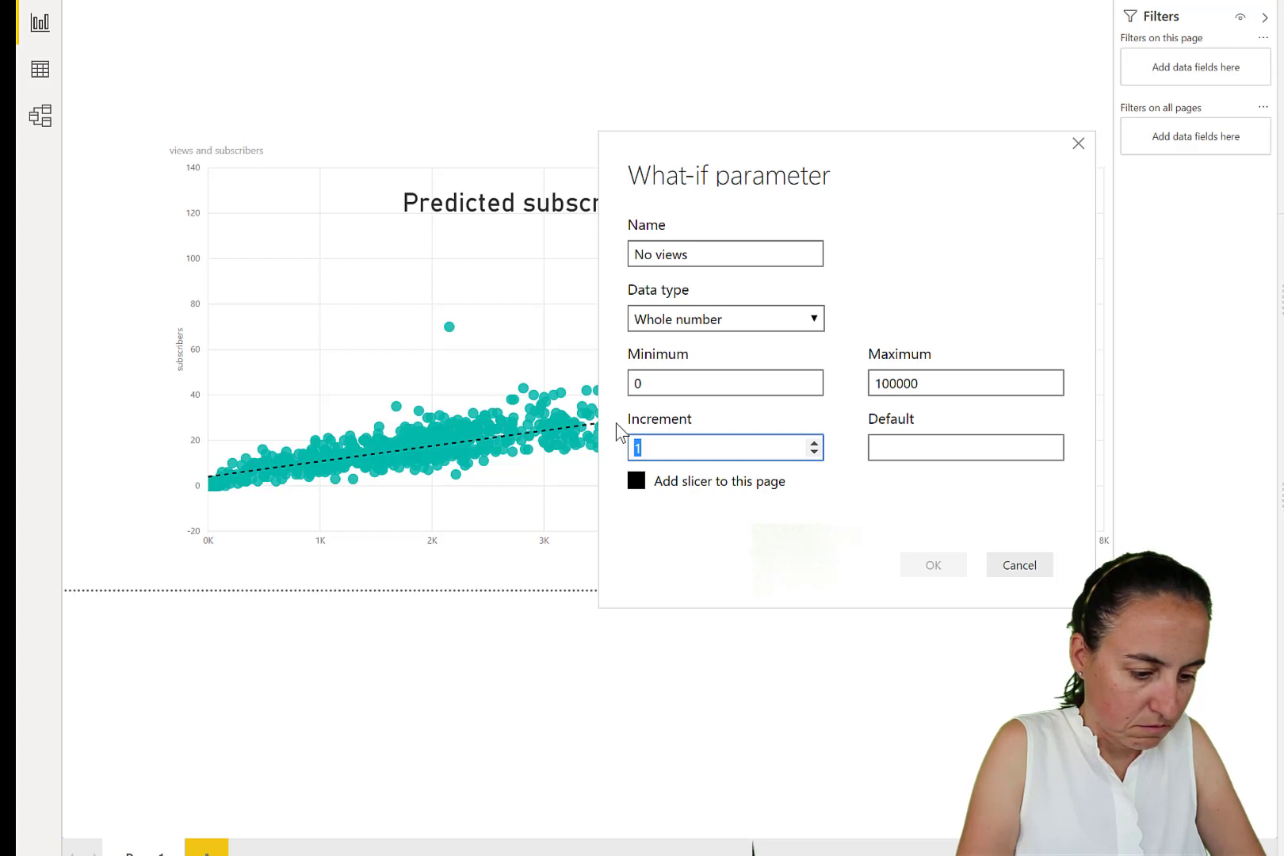
text(10000)
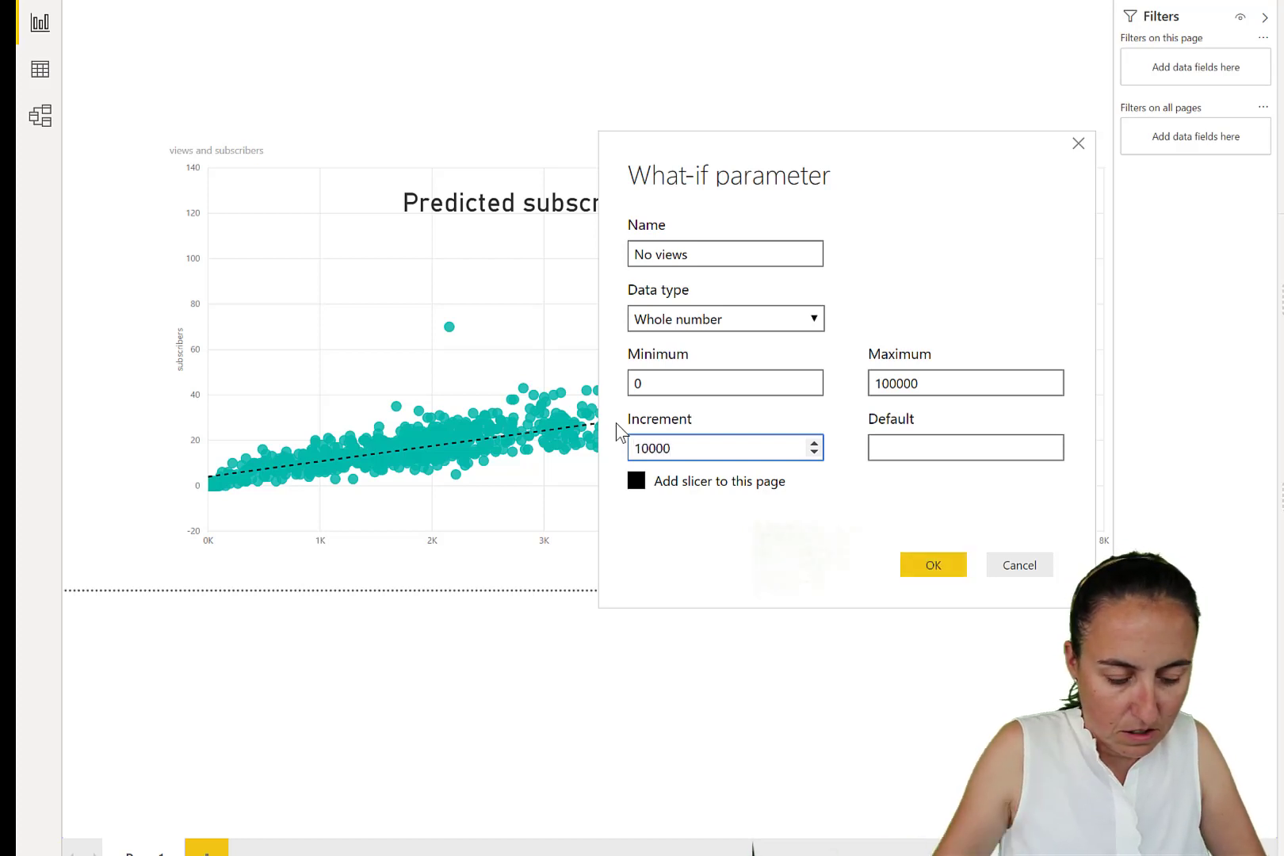
key(BackSpace)
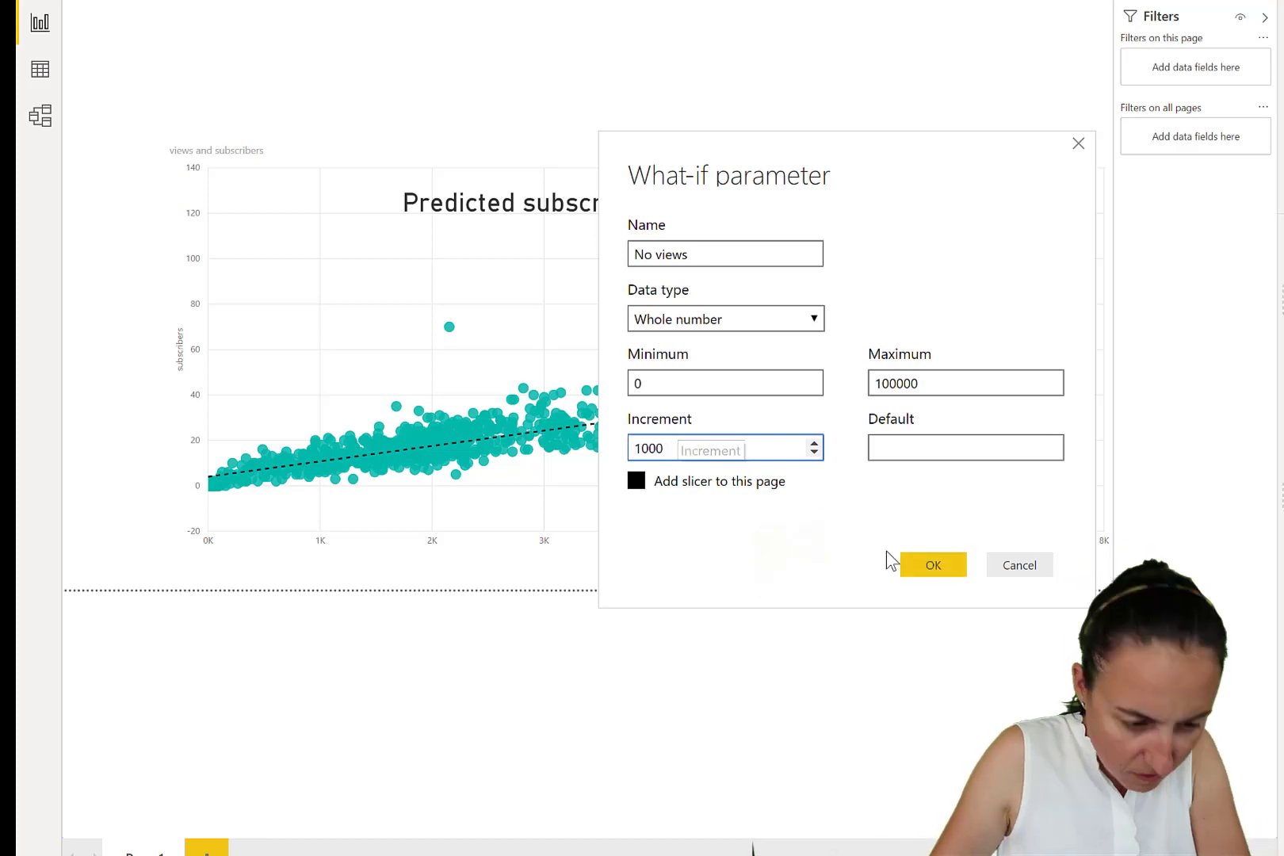
click(933, 565)
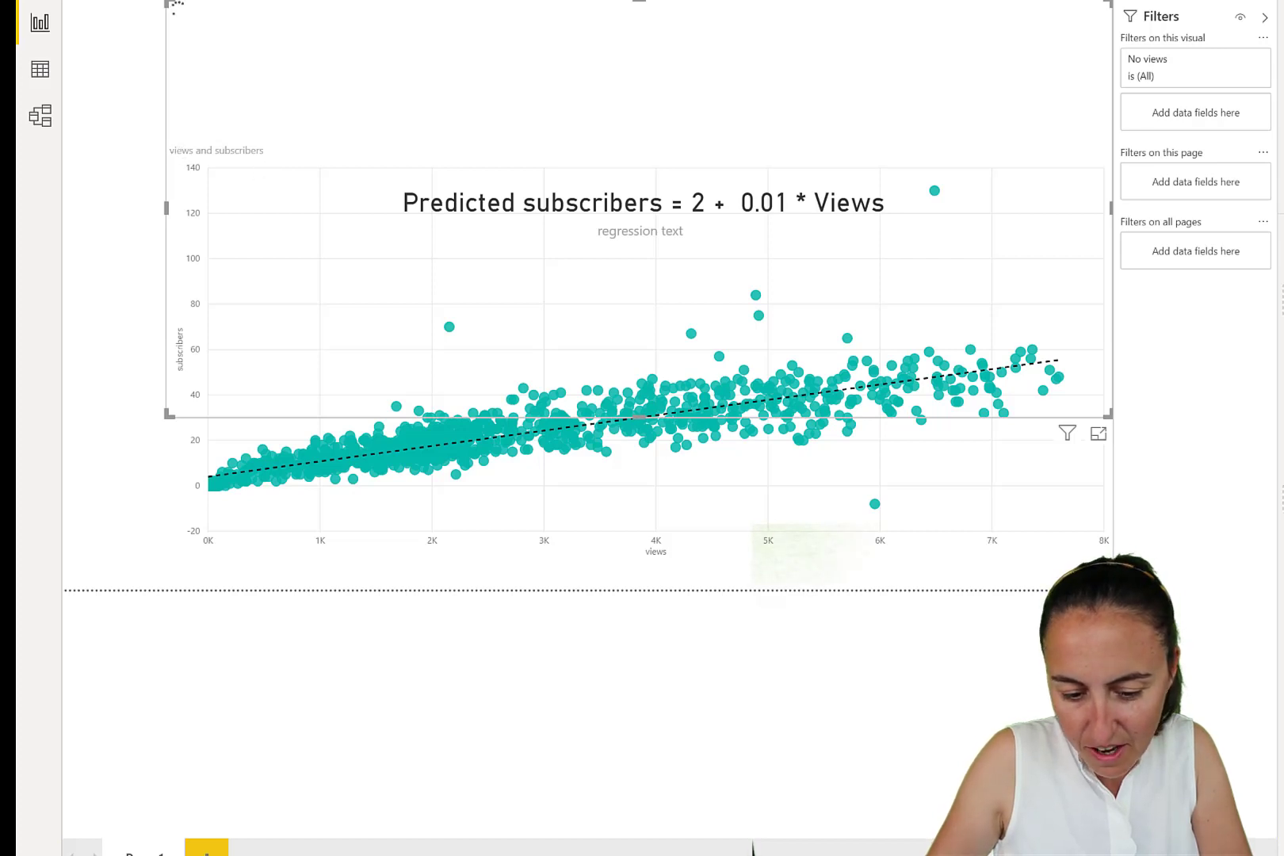
Check the No views table rows in Data view, then go back to the report.
click(40, 71)
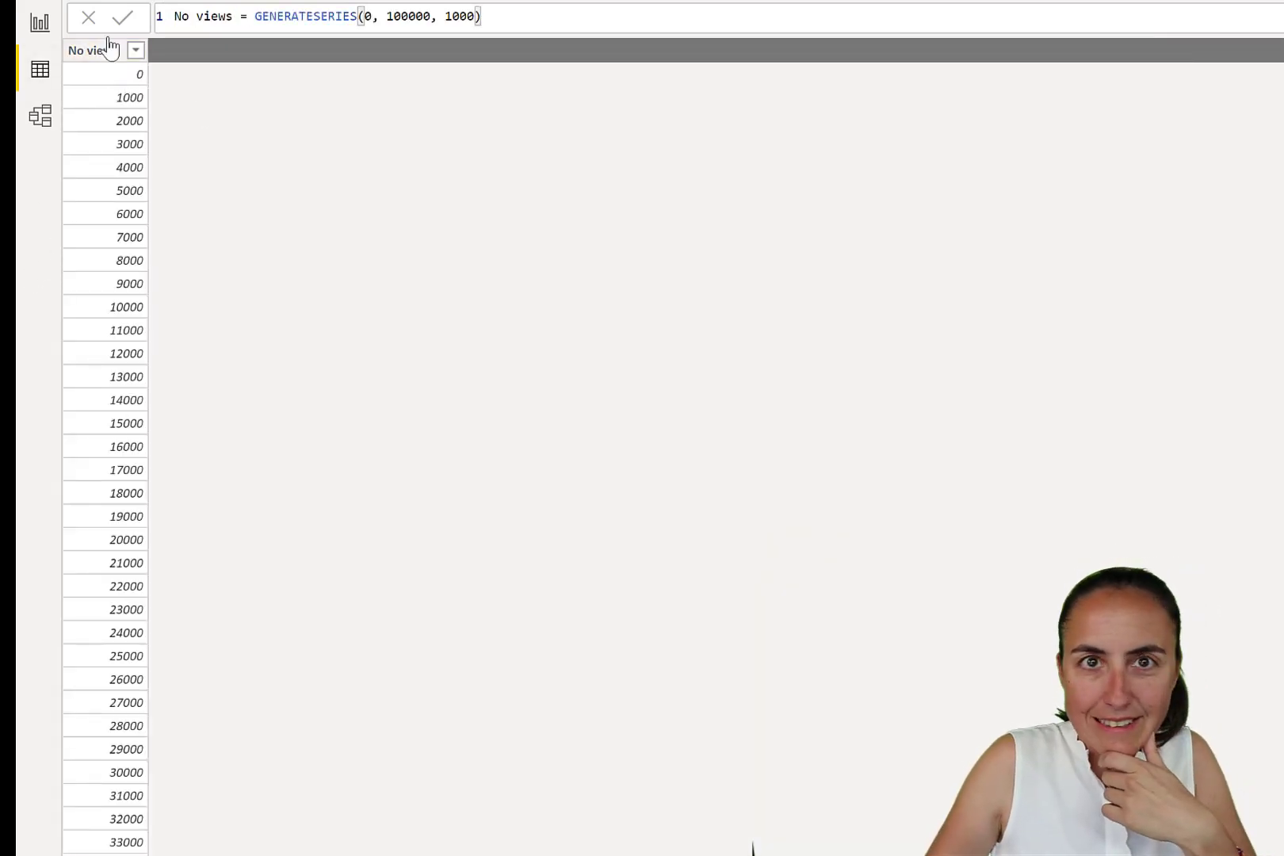
scroll(181, 615, down, 20)
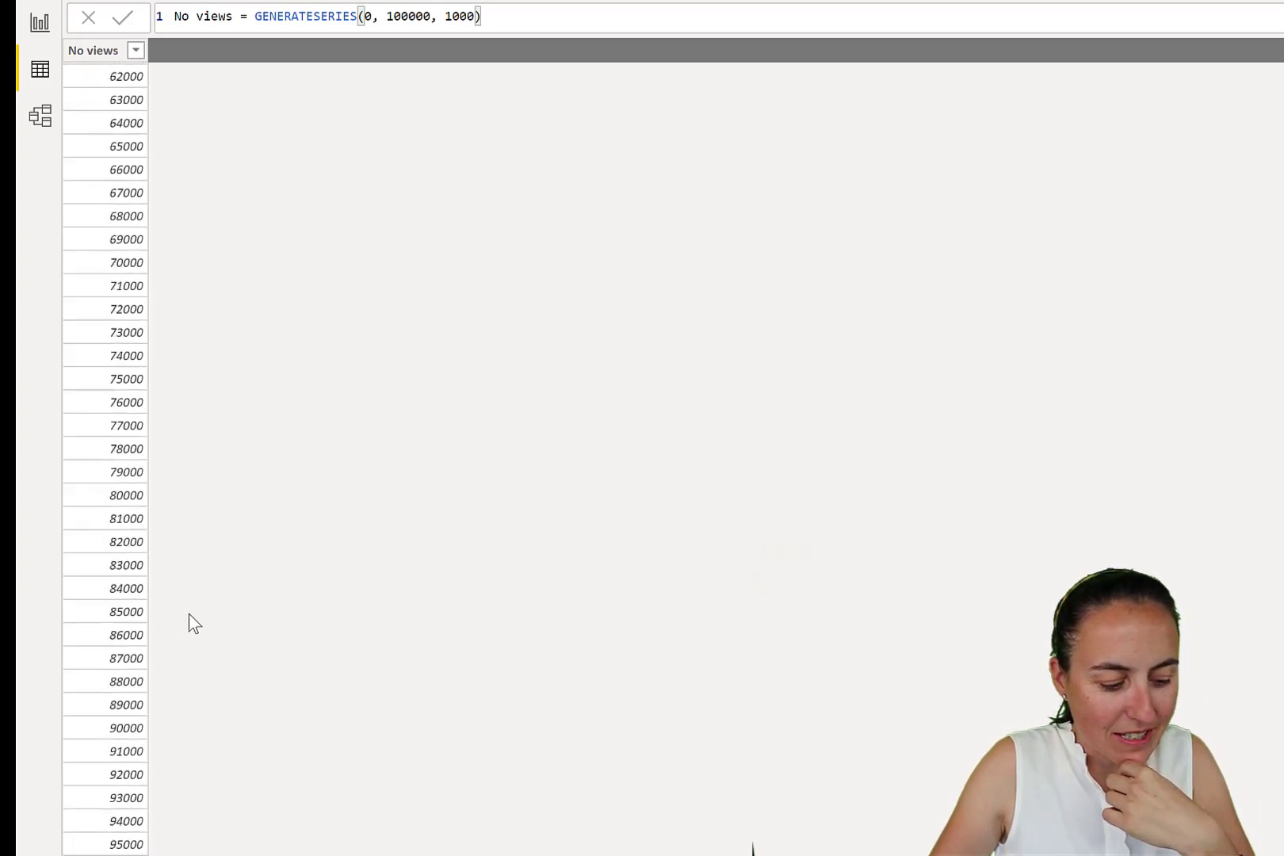
scroll(202, 602, up, 20)
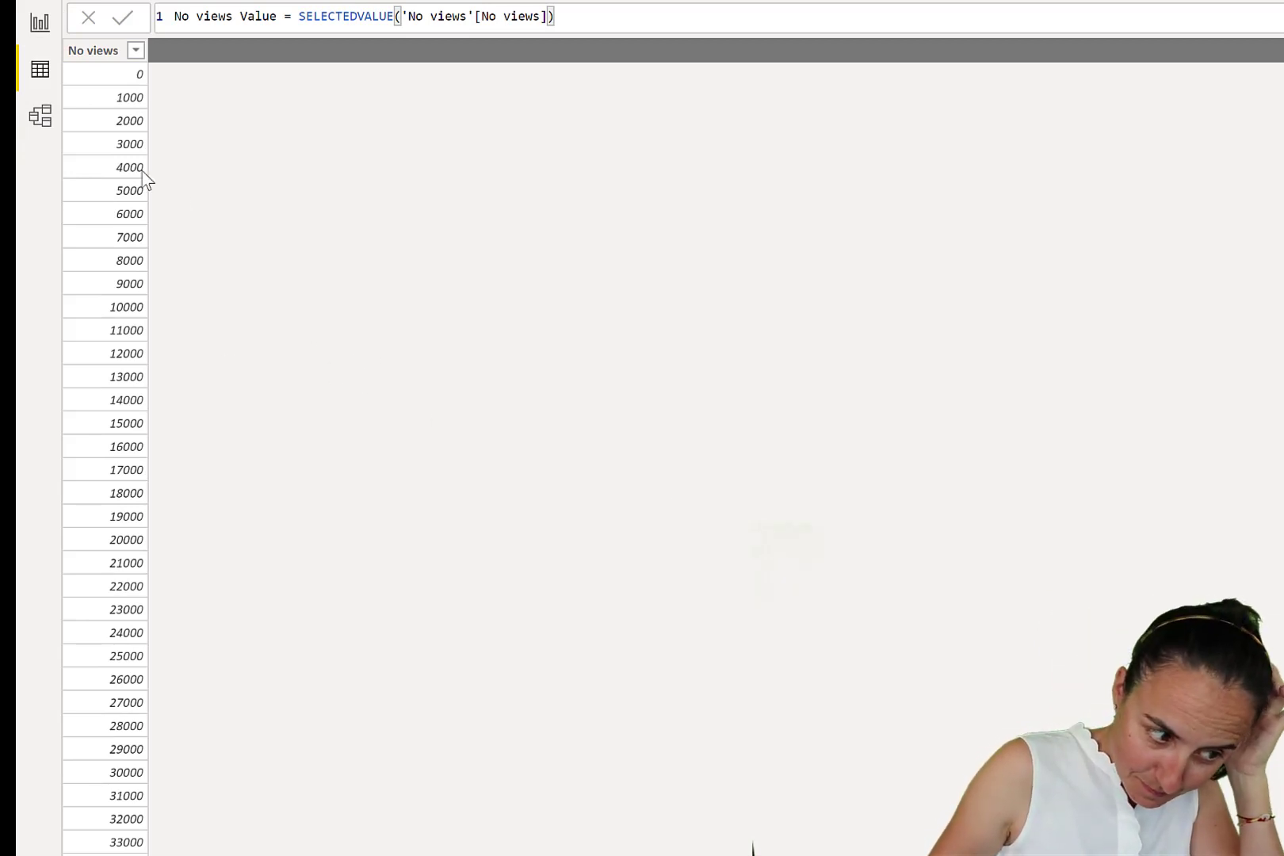
click(39, 22)
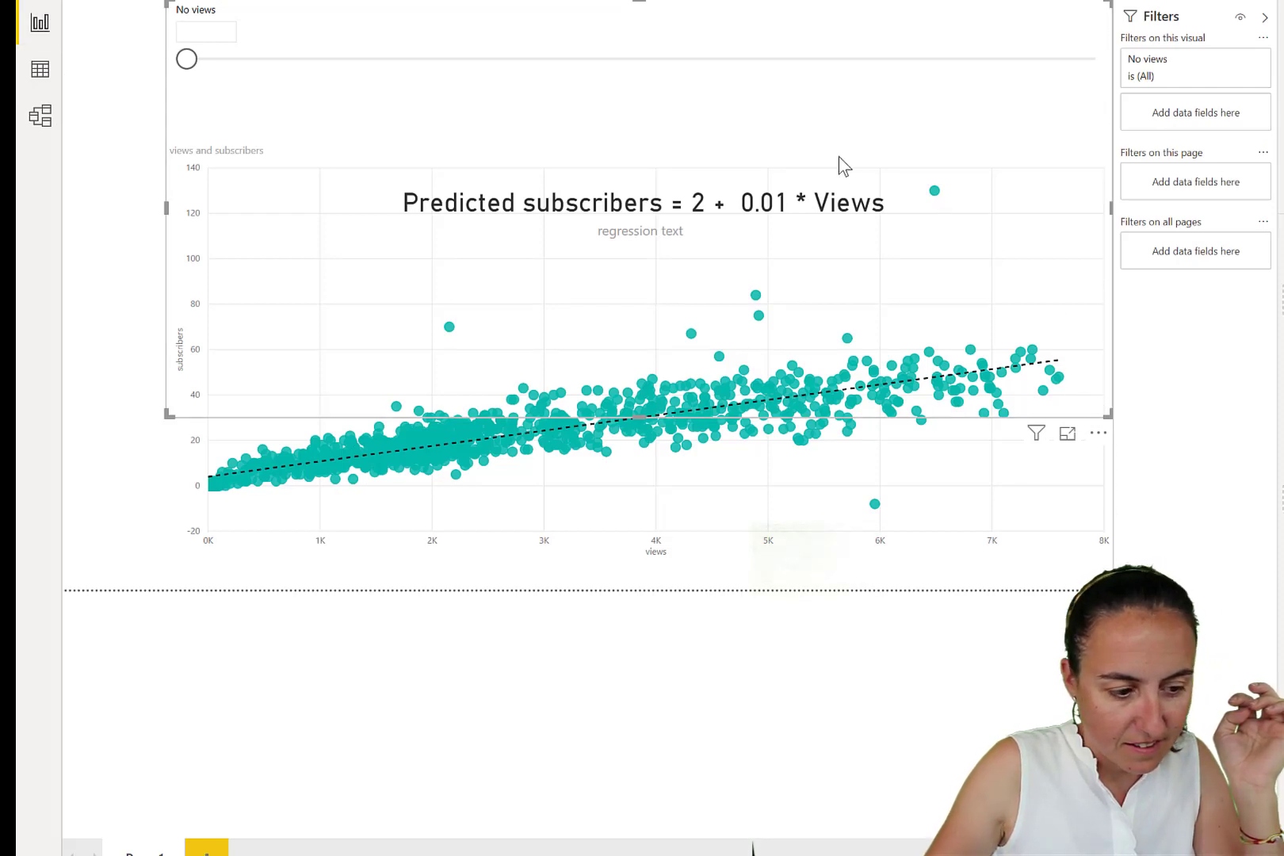
Shrink the No views slicer to a small box and set it to 19000.
drag(838, 156, 438, 79)
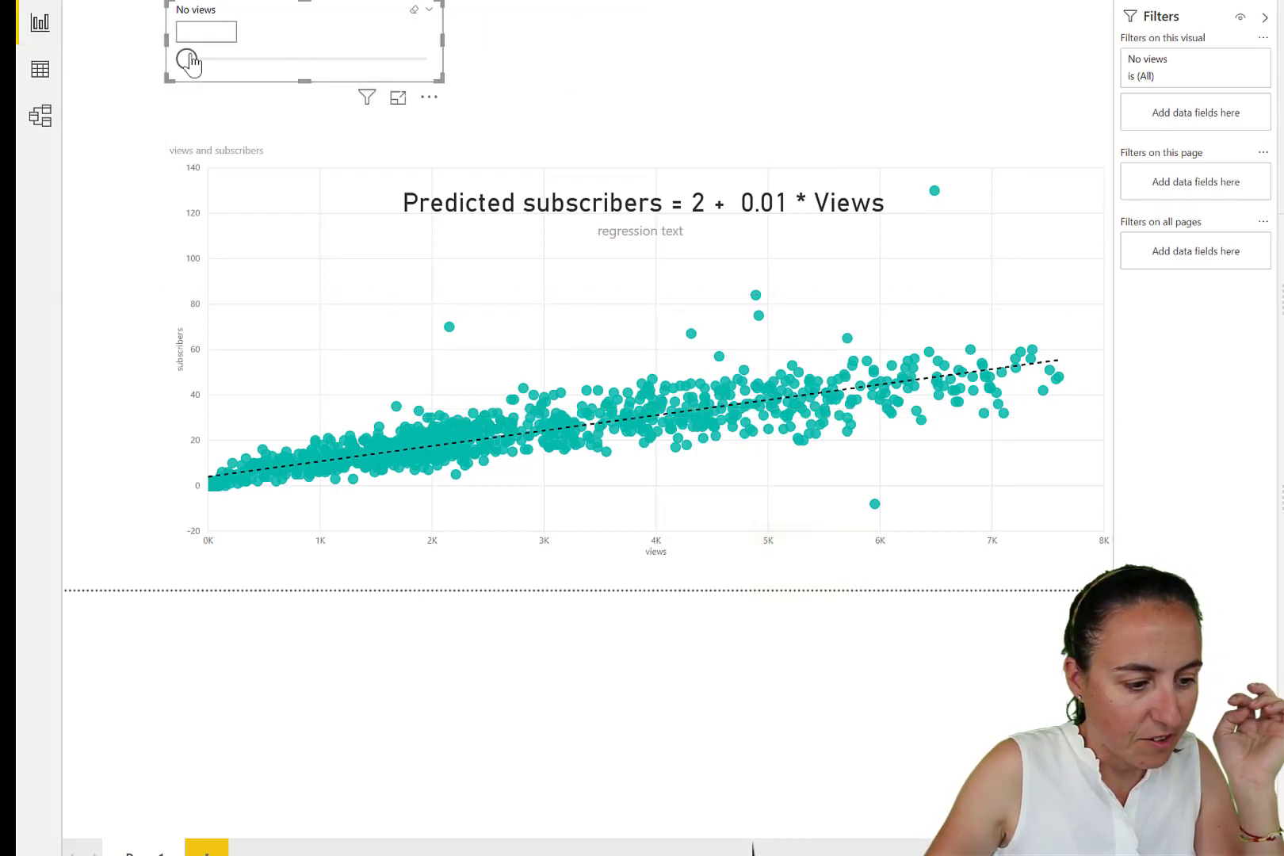
drag(188, 60, 229, 73)
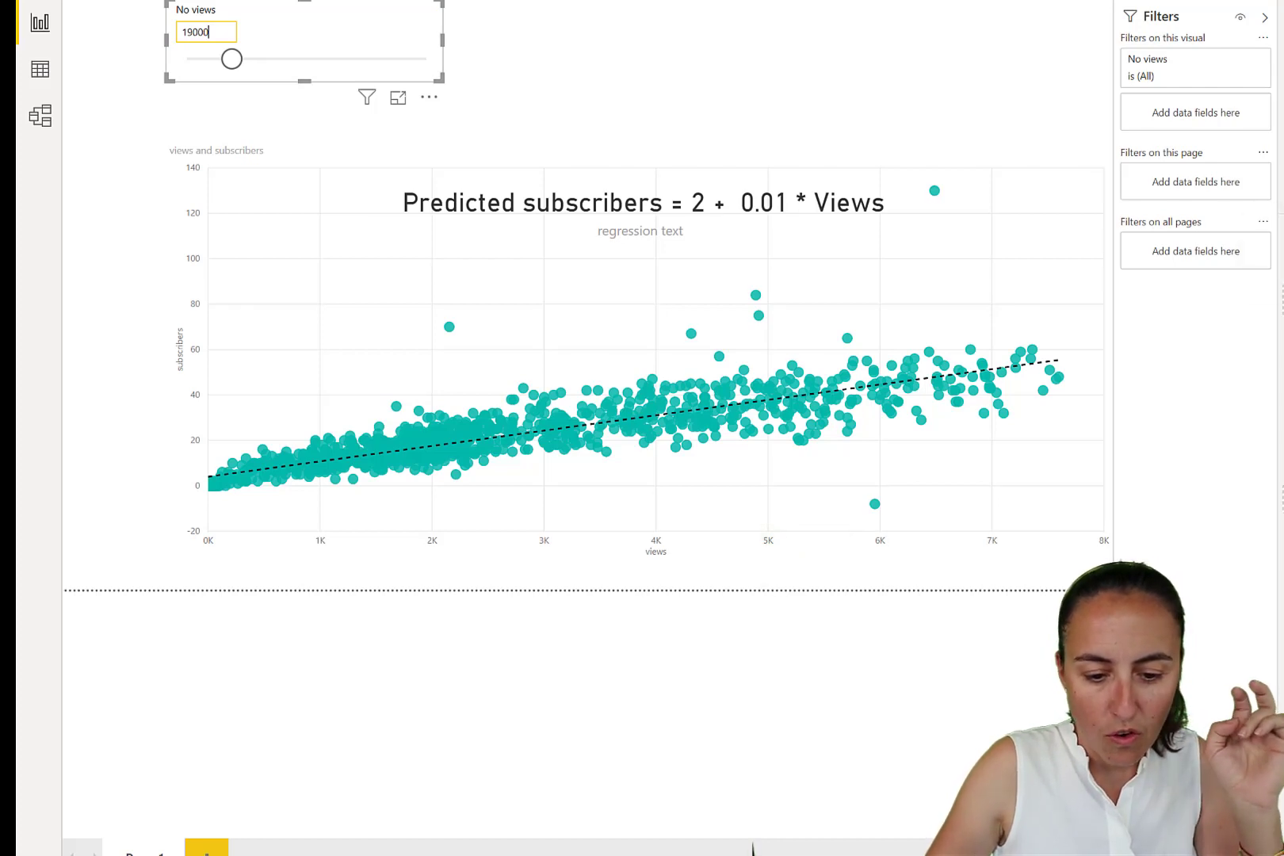
key(Return)
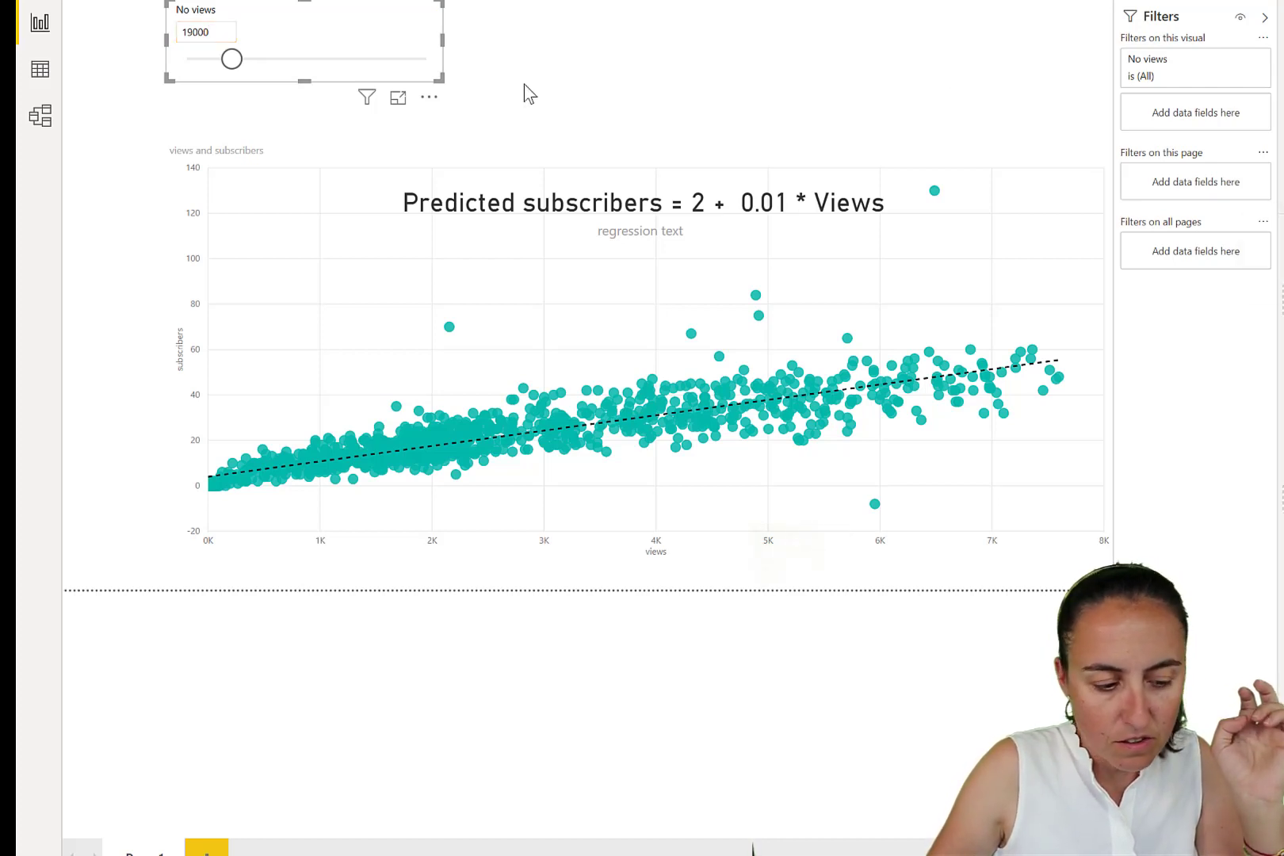
Begin a new measure 'Predicted subs' starting with [b (intercept)].
click(357, 4)
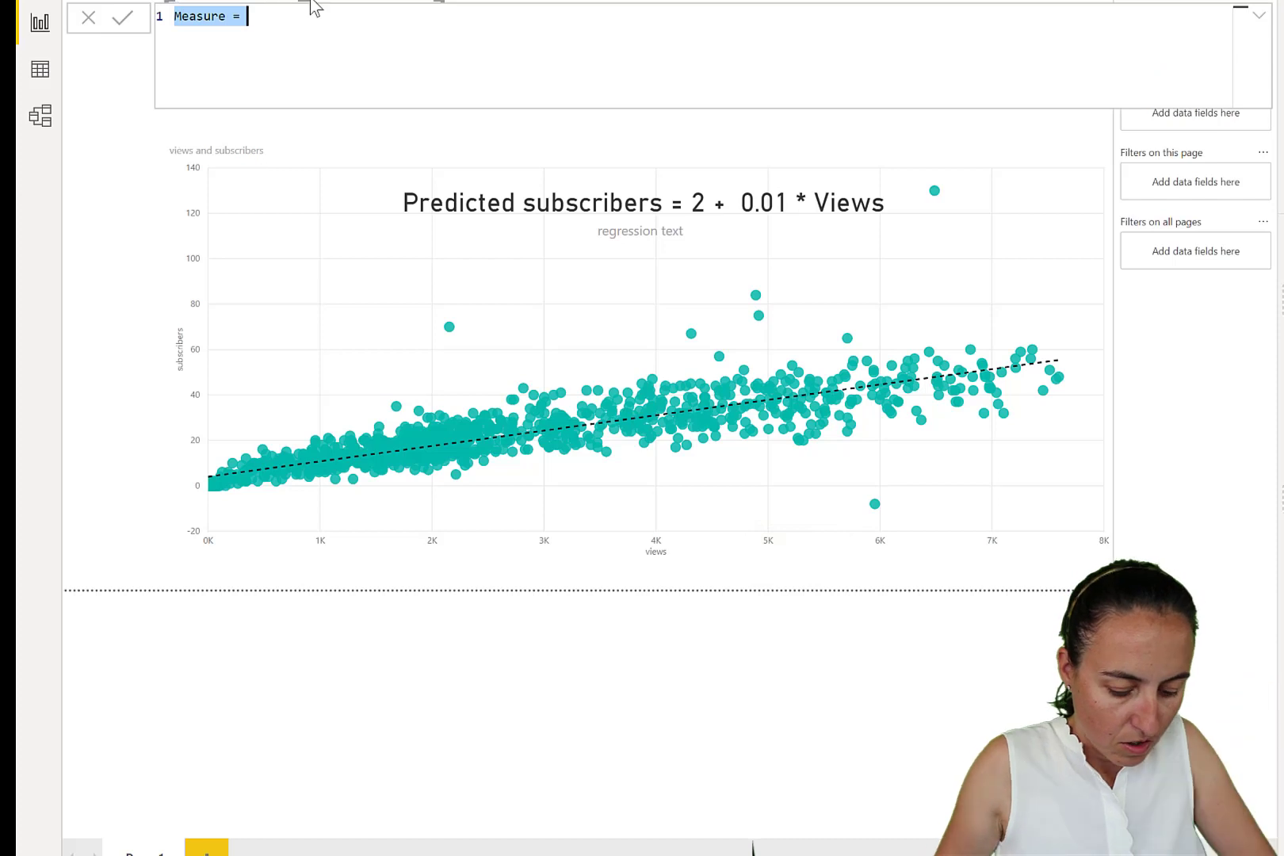
text(N)
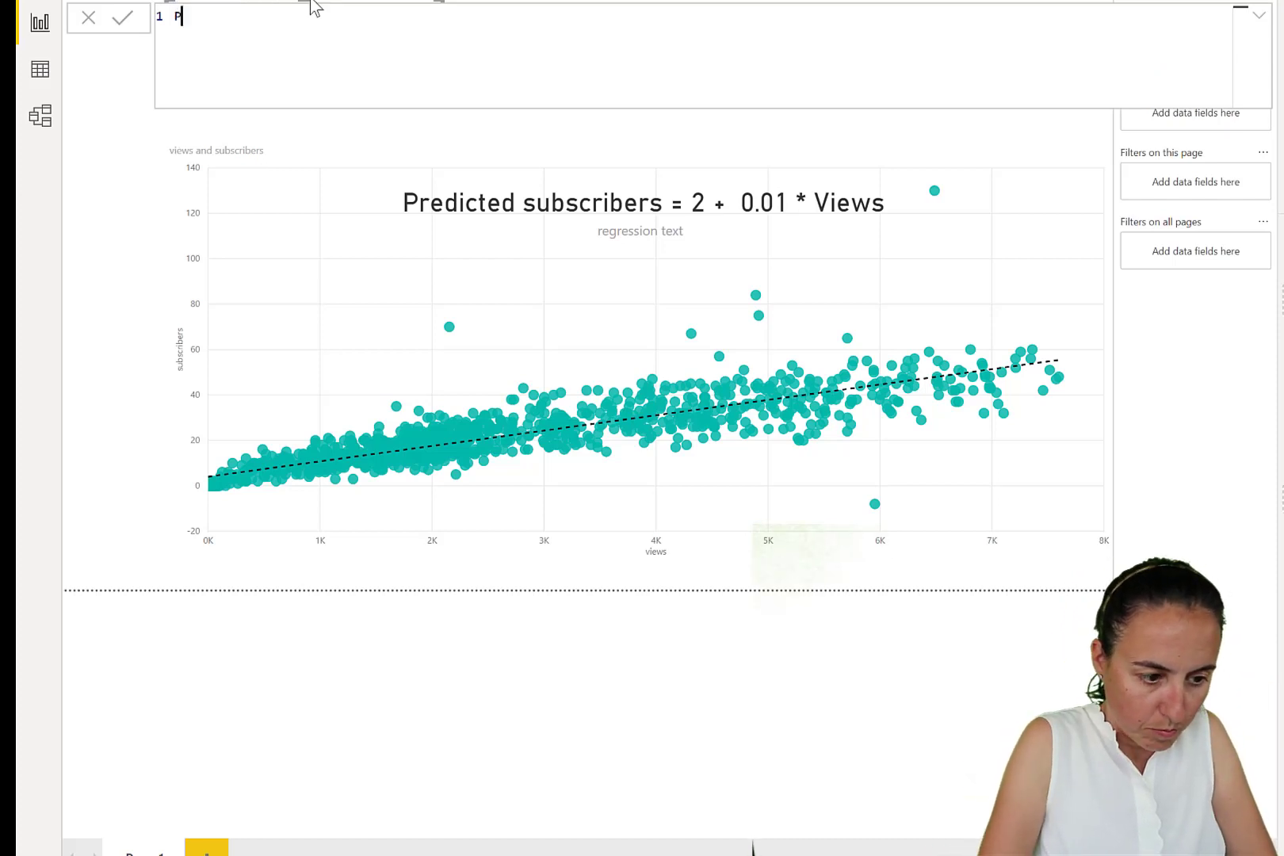
key(BackSpace)
text(No o)
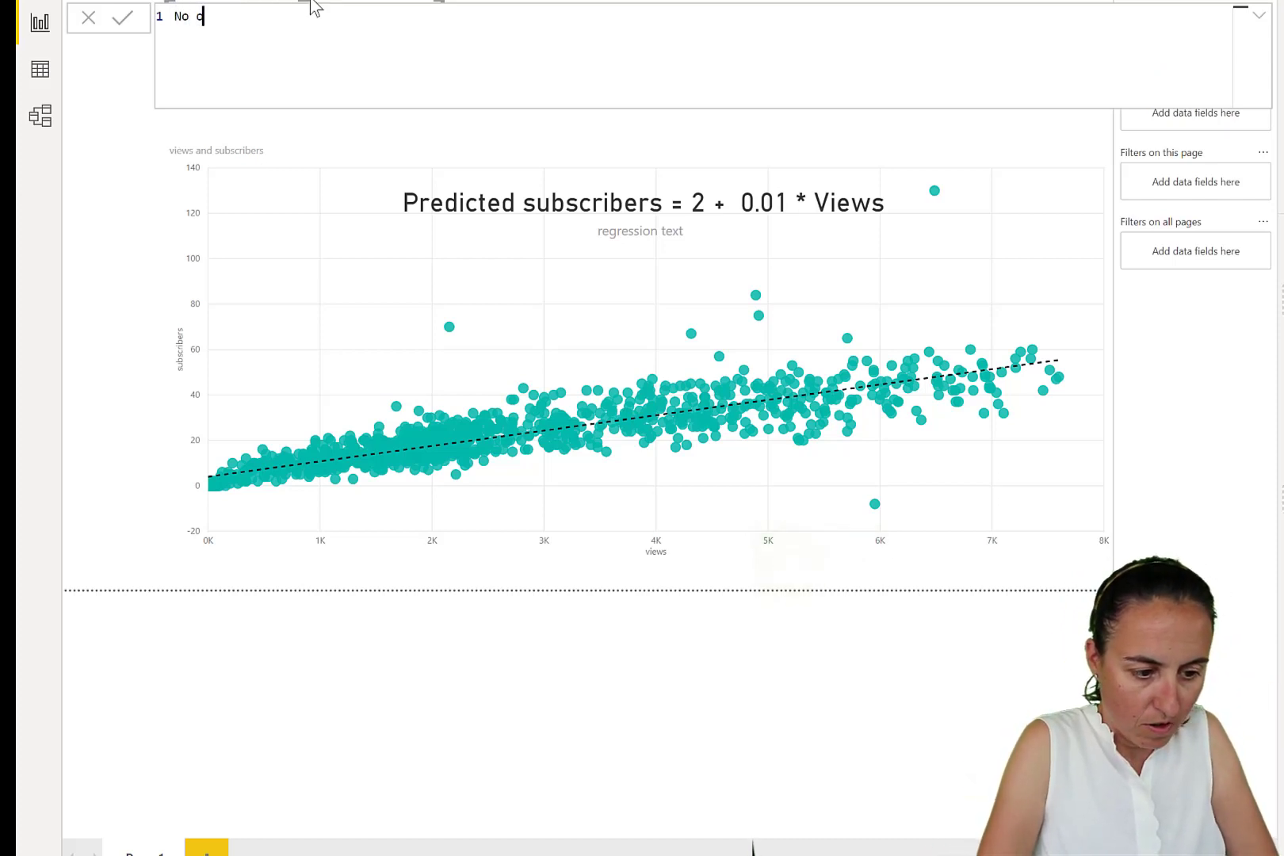
text(f predt)
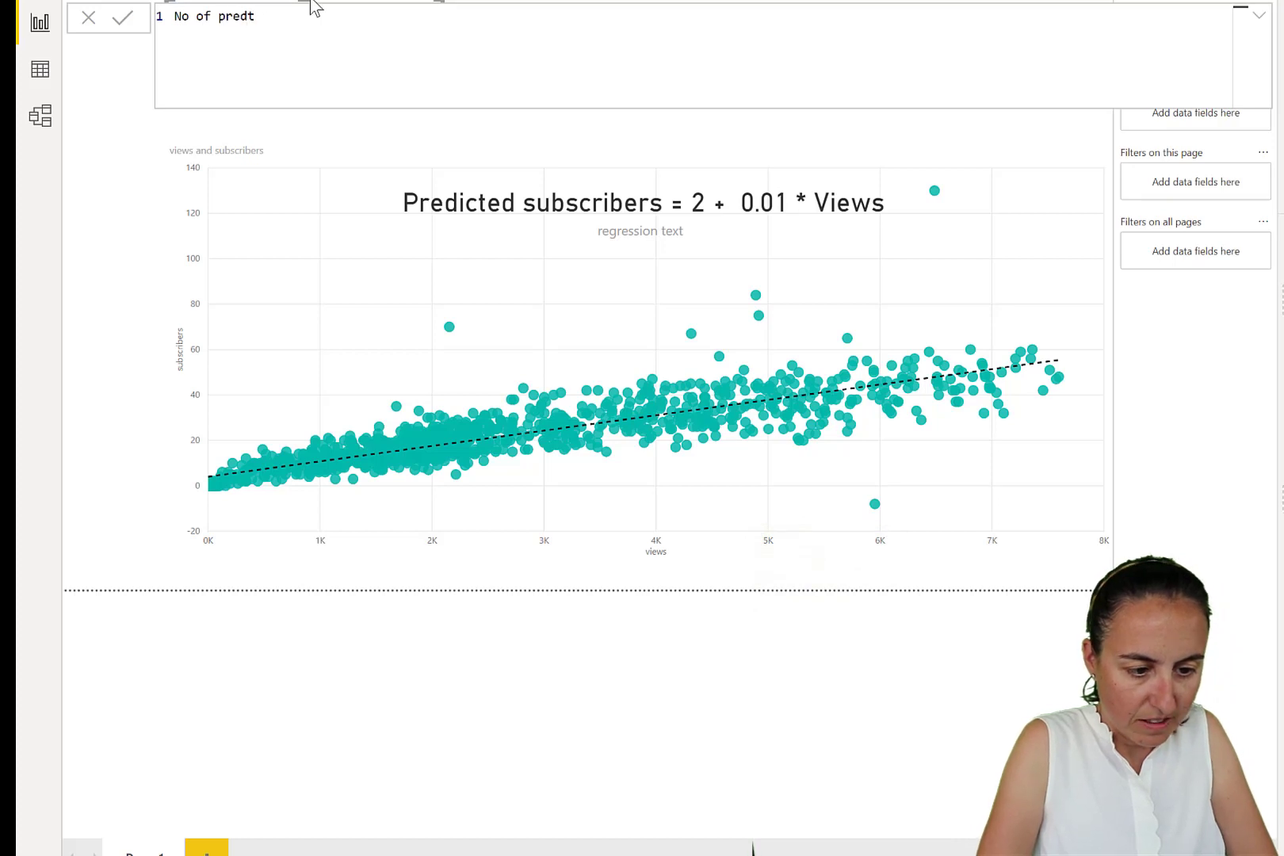
key(BackSpace)
text(it)
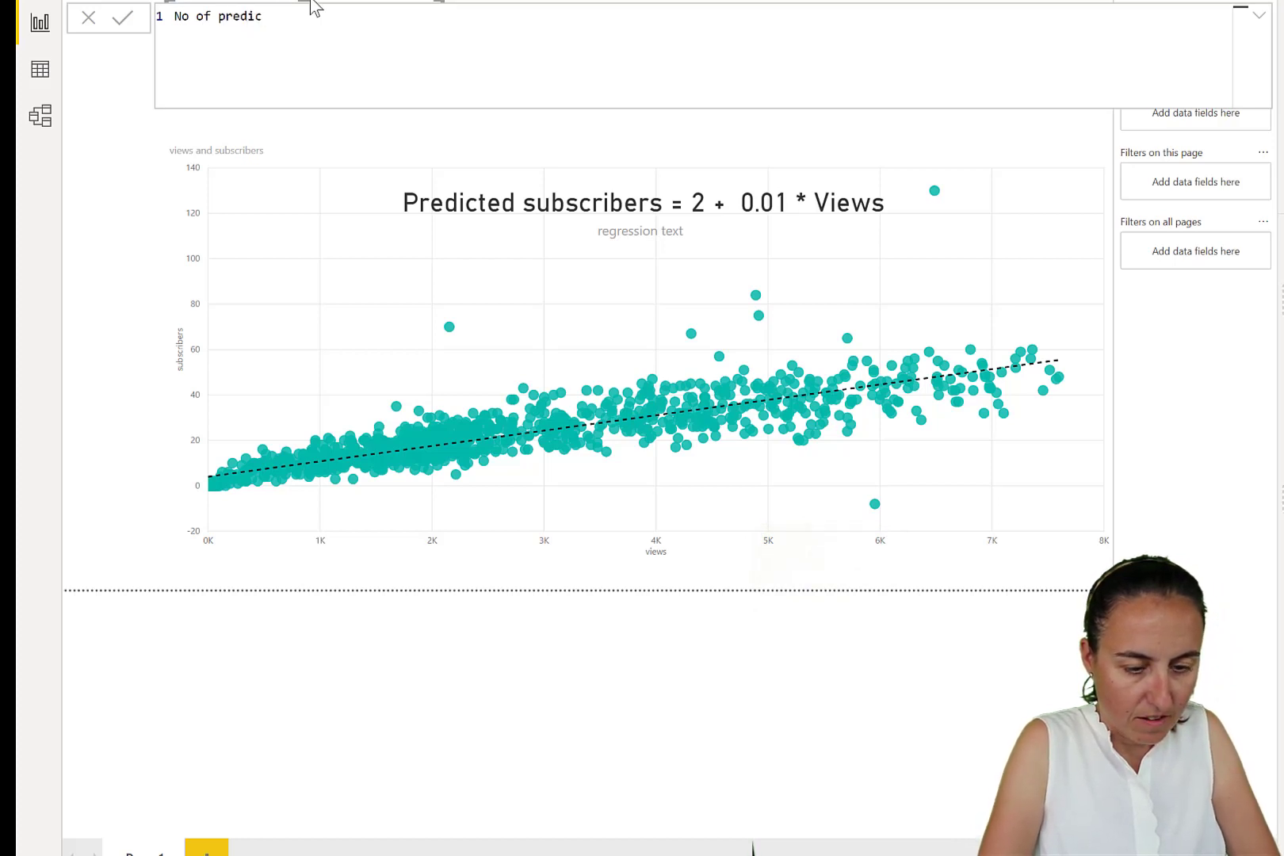
key(BackSpace)
key(BackSpace)
key(BackSpace)
key(BackSpace)
key(BackSpace)
key(BackSpace)
key(BackSpace)
key(BackSpace)
key(BackSpace)
key(BackSpace)
key(BackSpace)
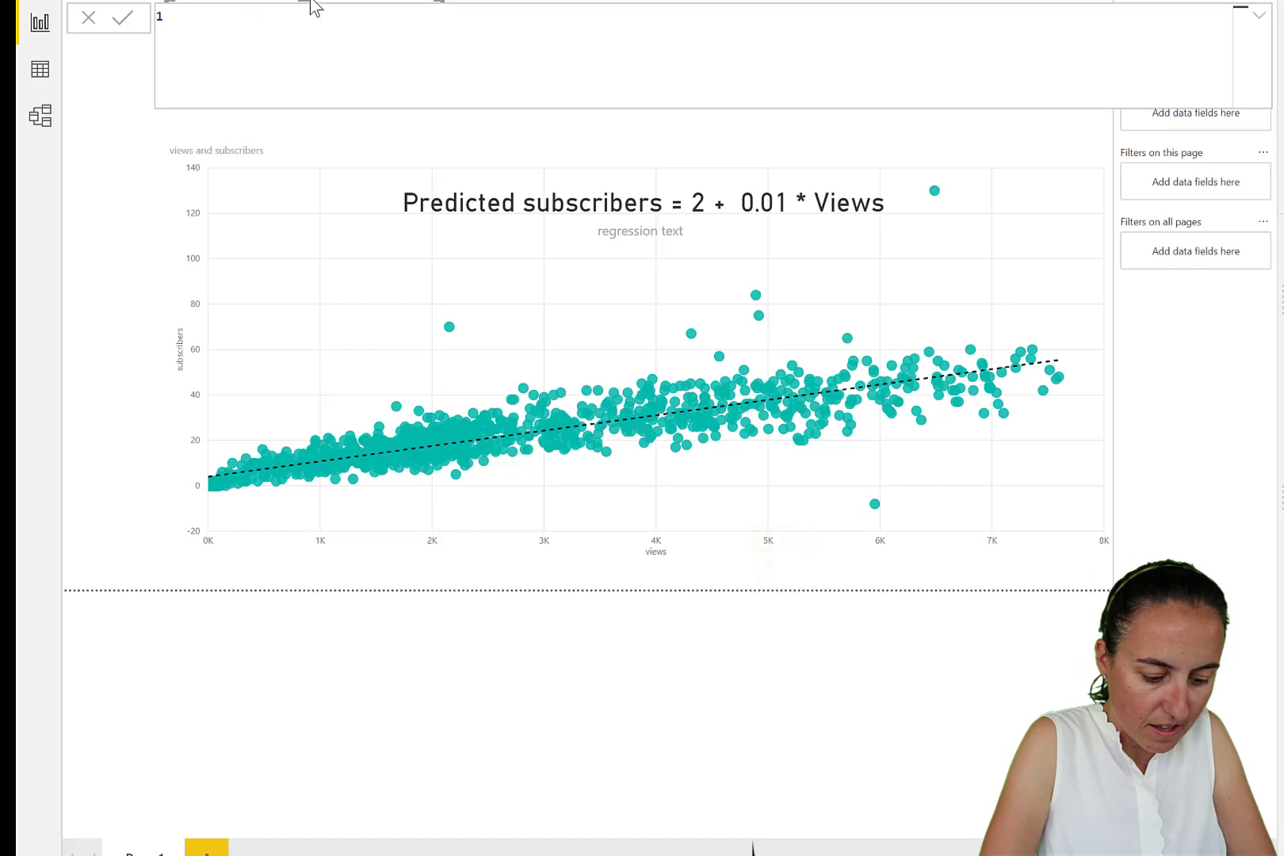
text(Predict)
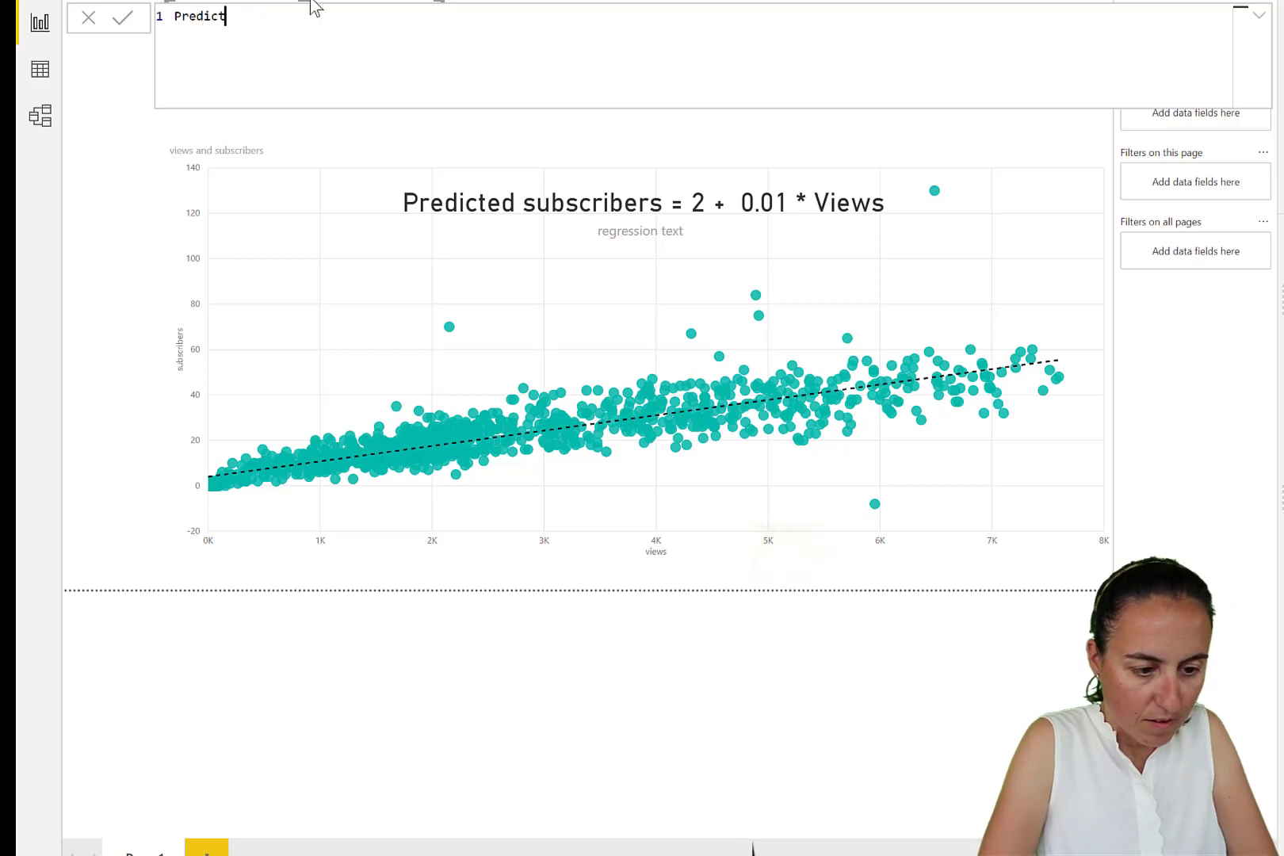
text(ed subs= )
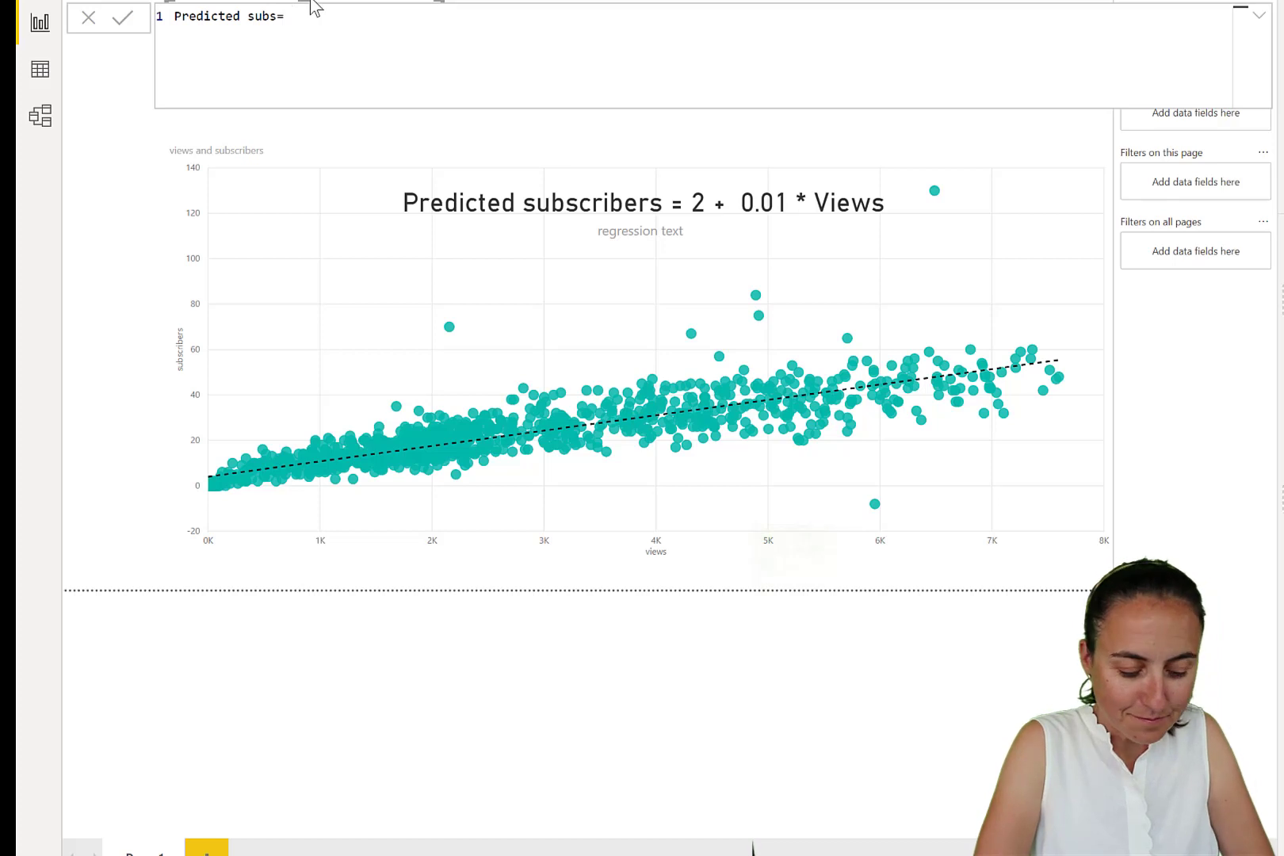
text([)
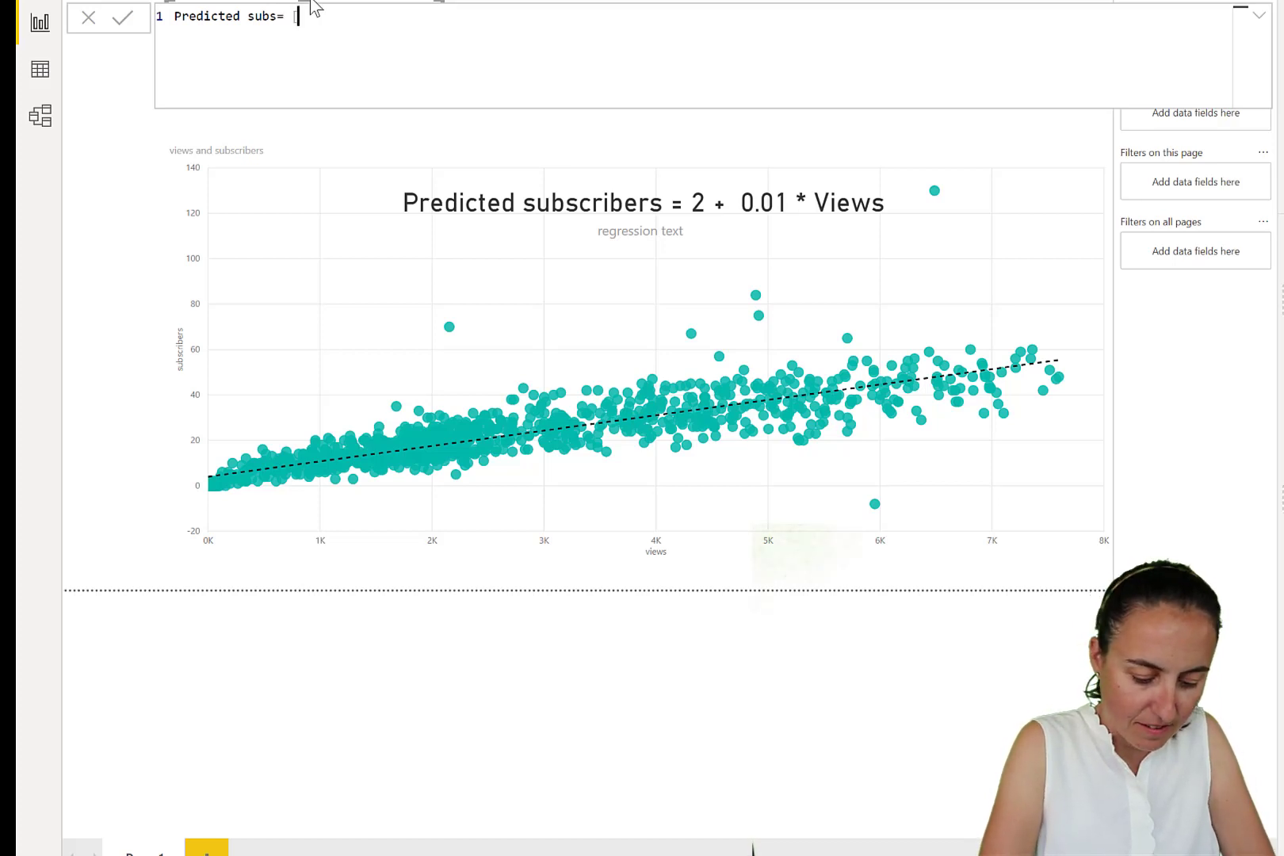
text(b)
key(Tab)
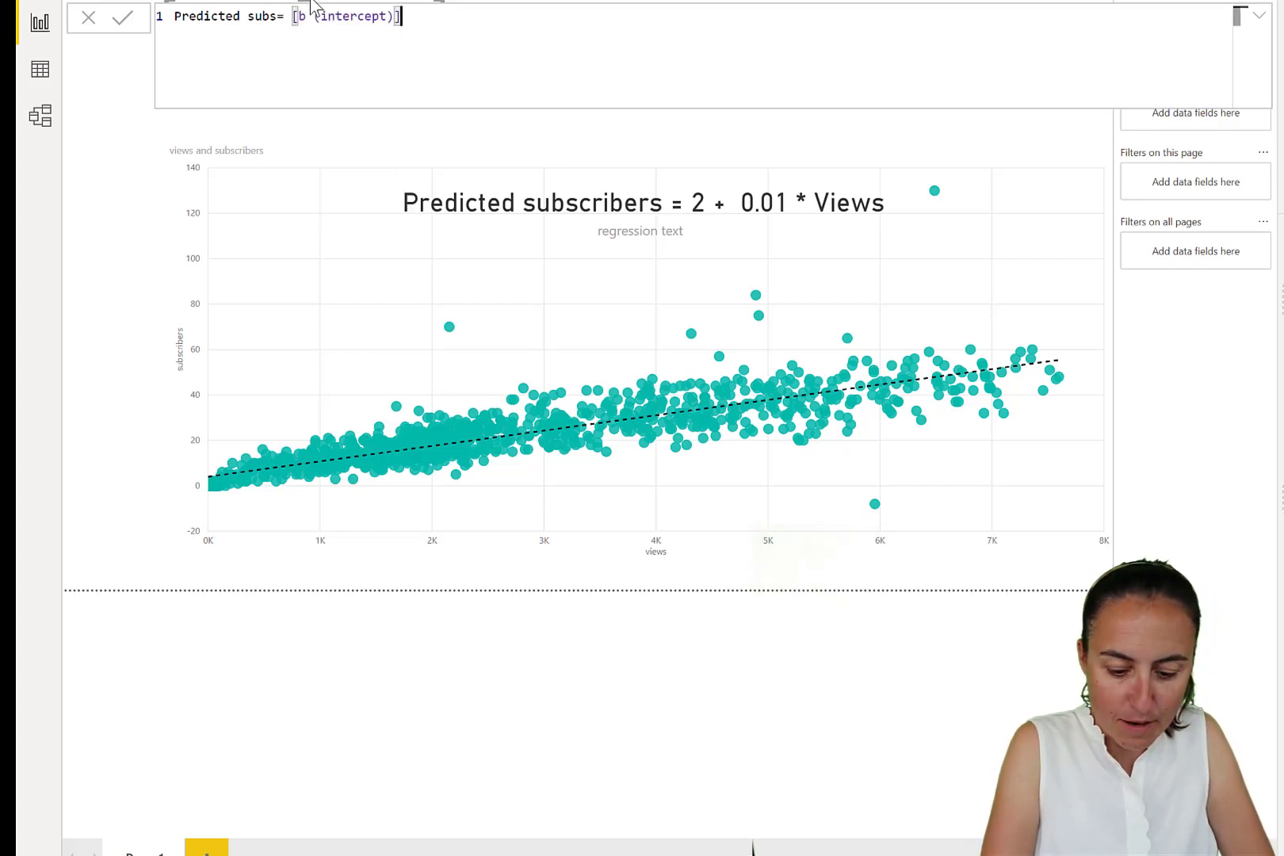
Complete the formula with +[m (slope)]*'No views'[No views Value] and widen the formula bar.
text(+)
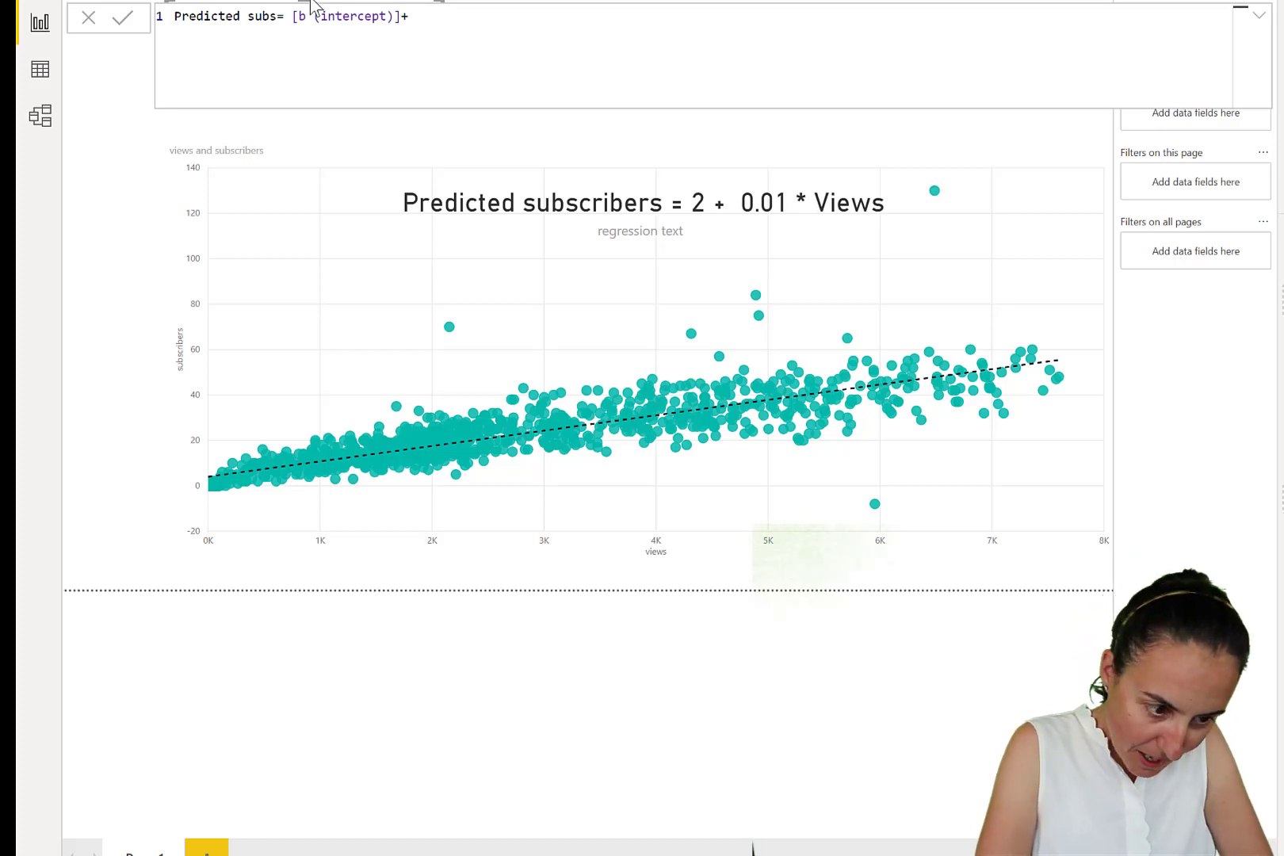
text([m)
key(Tab)
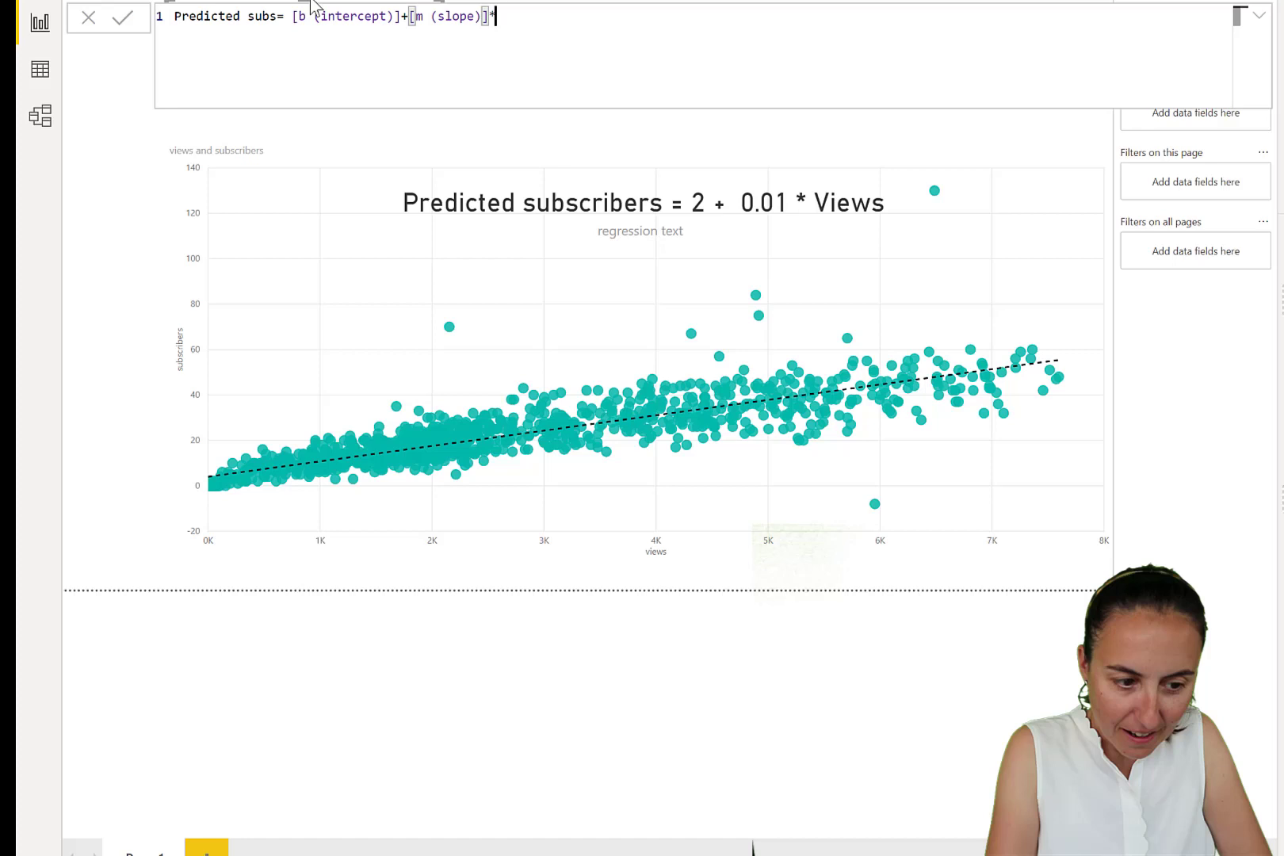
text(*)
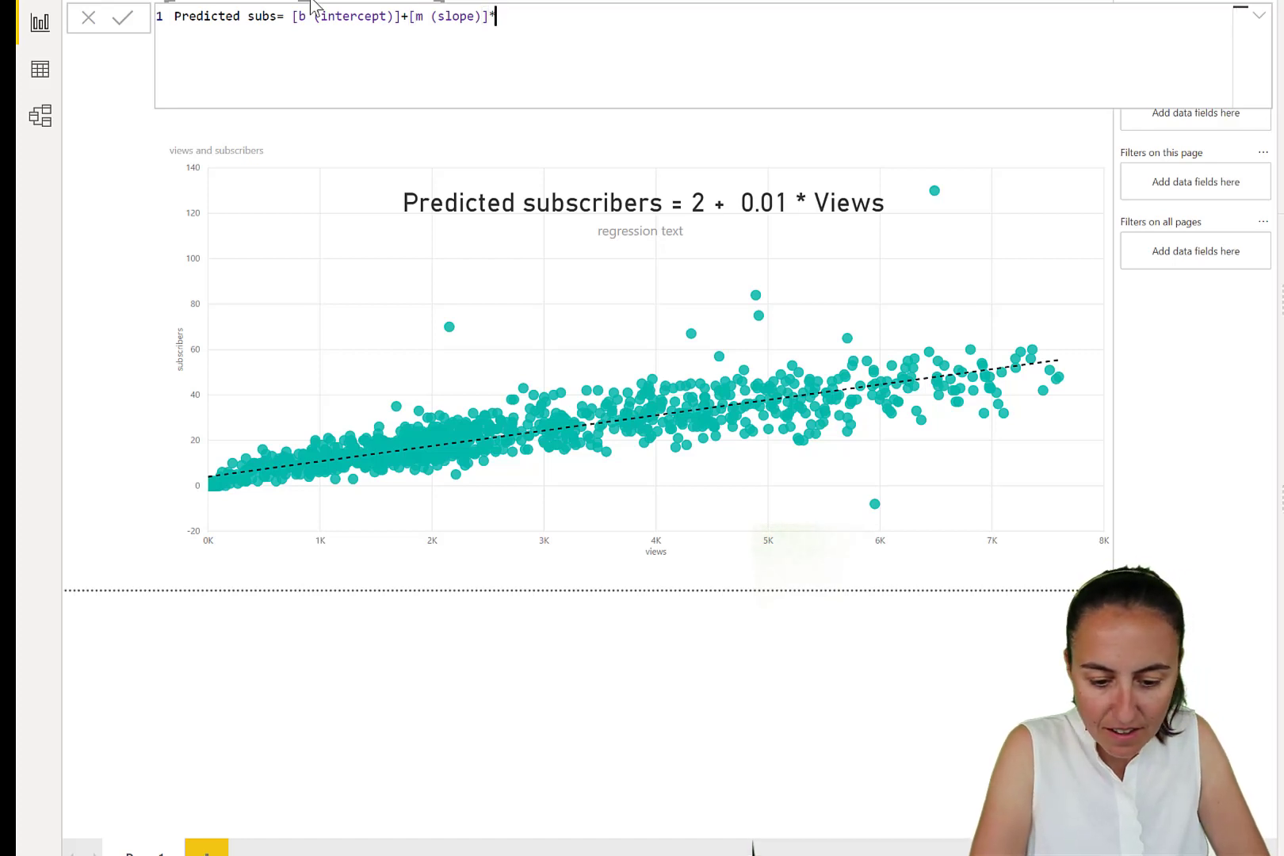
text(no)
key(Tab)
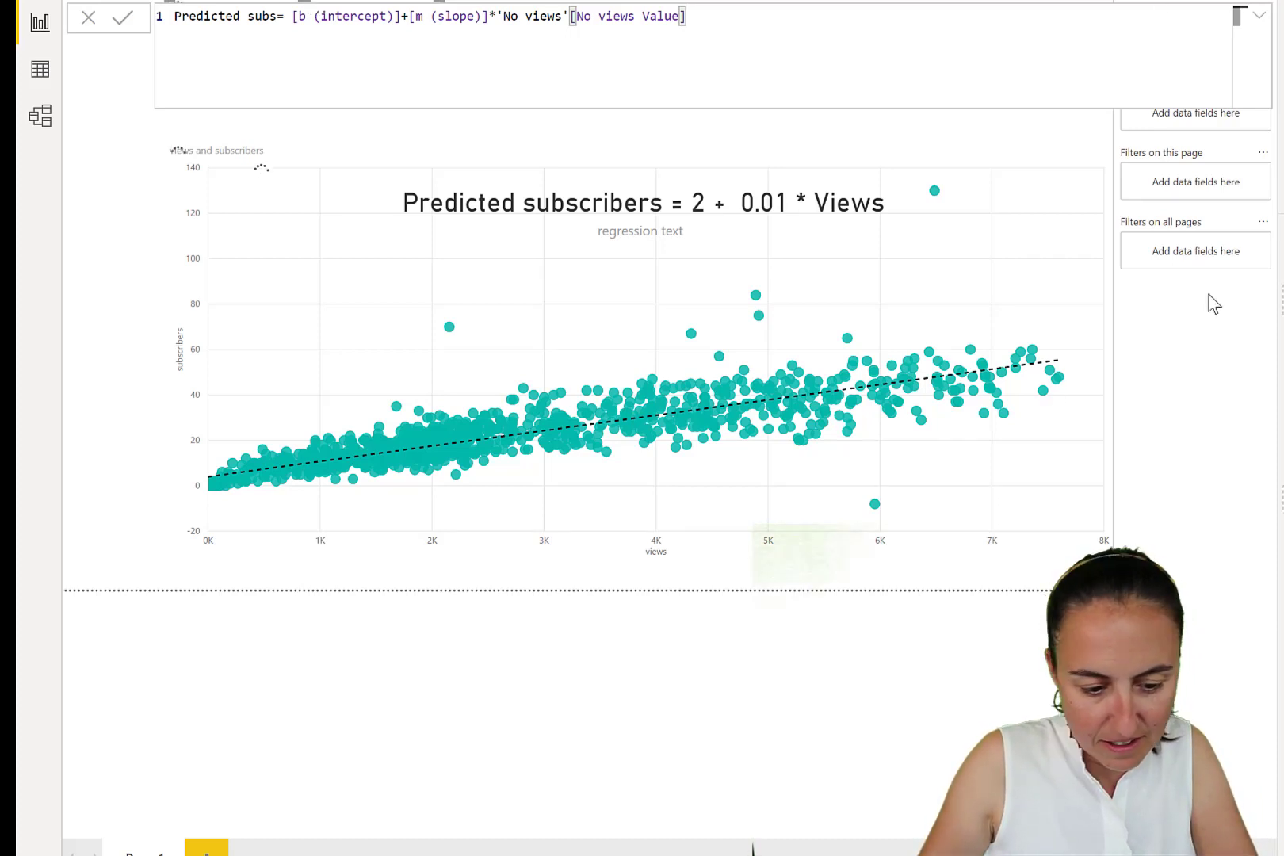
click(1260, 17)
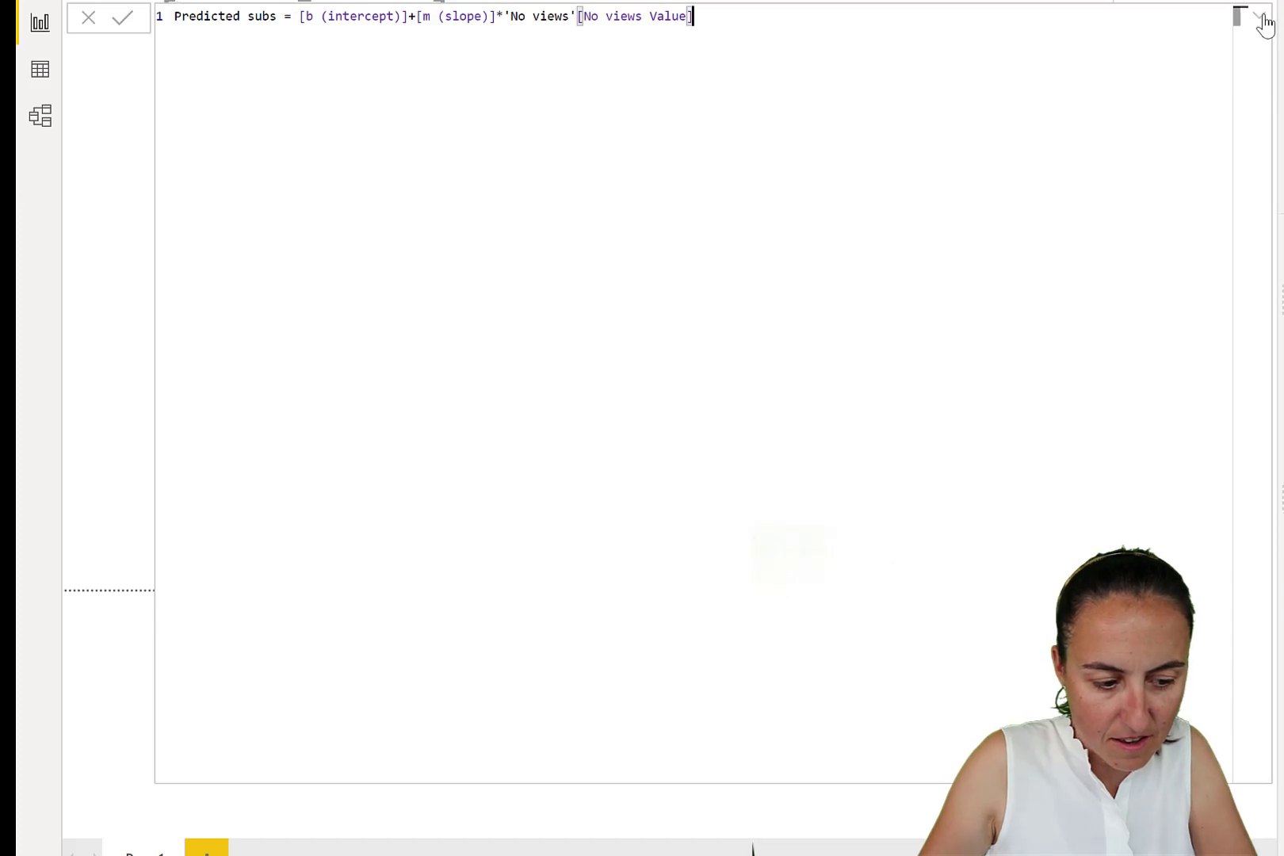
click(1260, 17)
click(1260, 17)
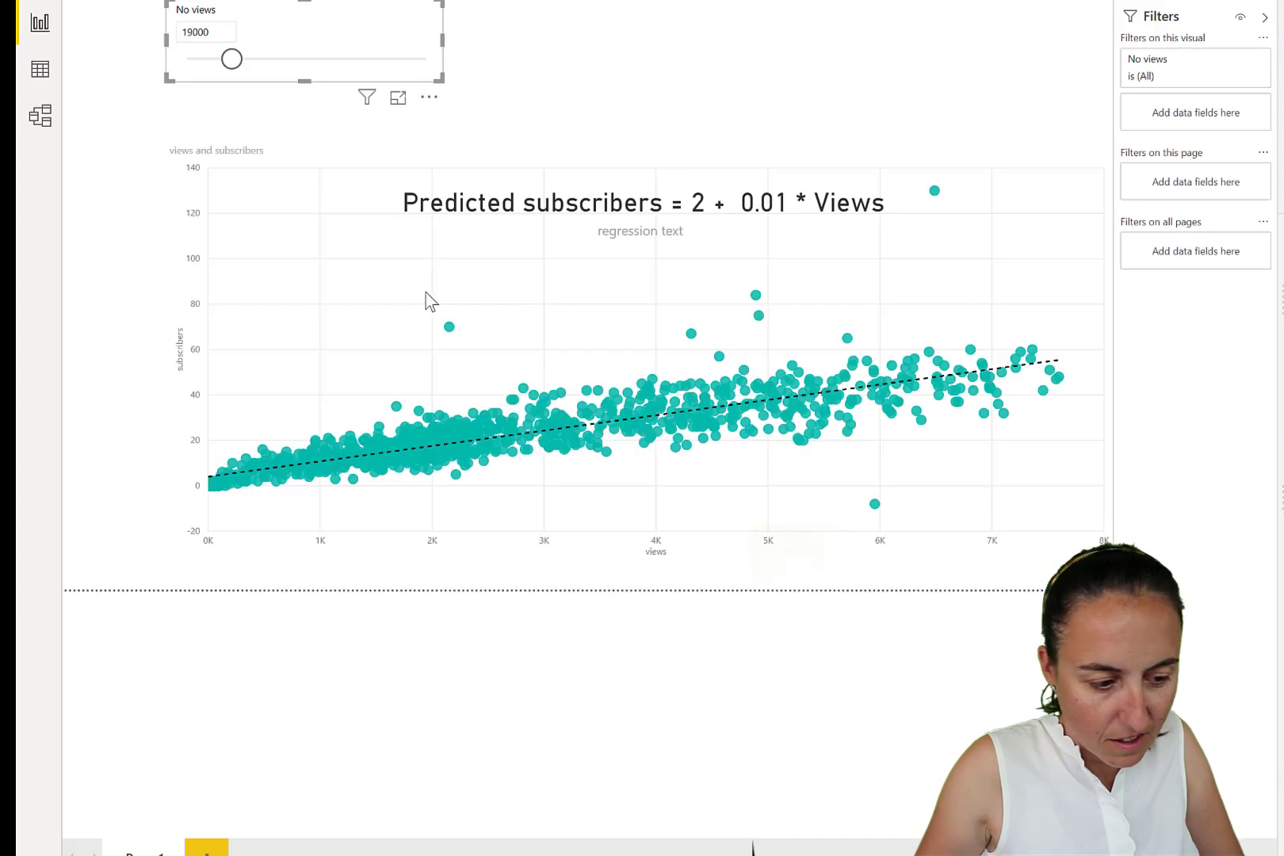
Nudge the slicer, add a Predicted subs card (141.65), and resize it at top right.
drag(410, 69, 418, 112)
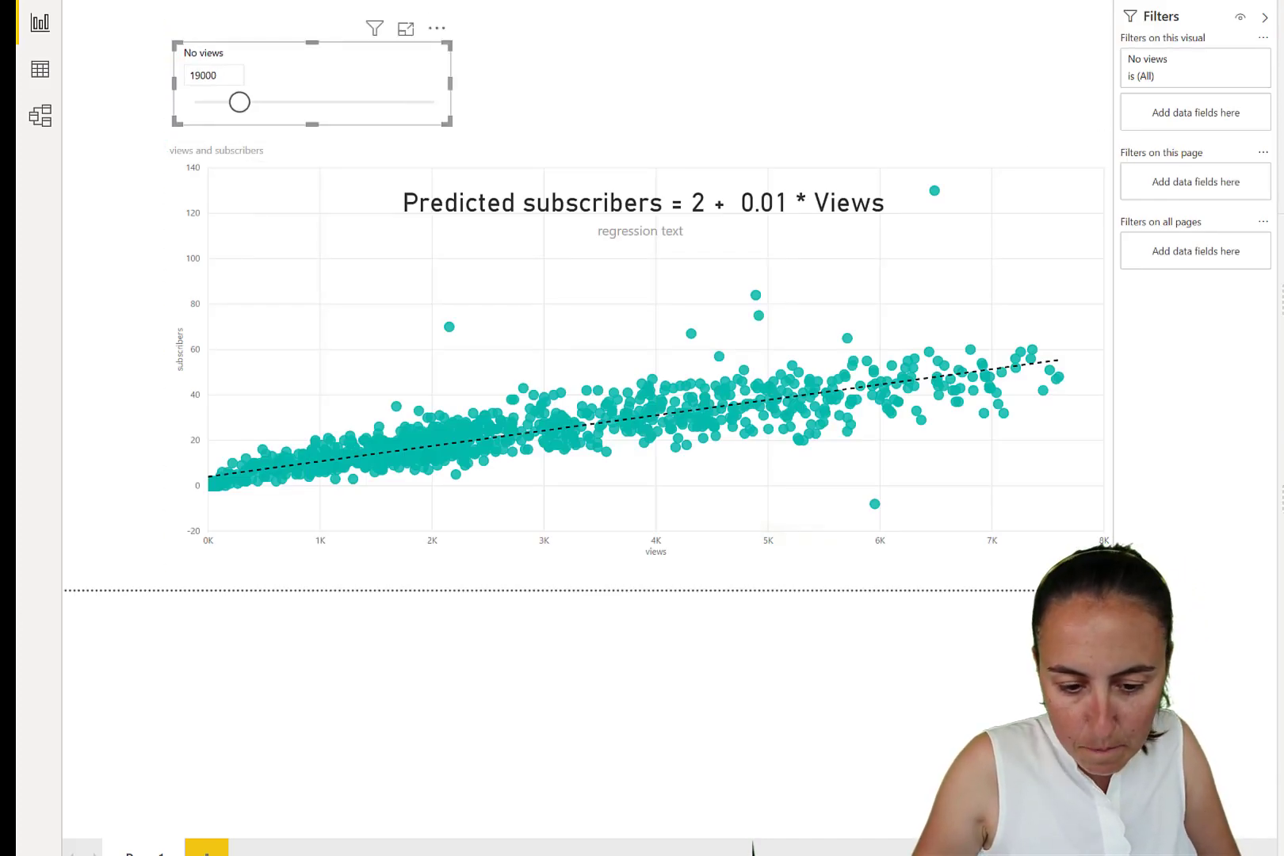
drag(1204, 192, 822, 111)
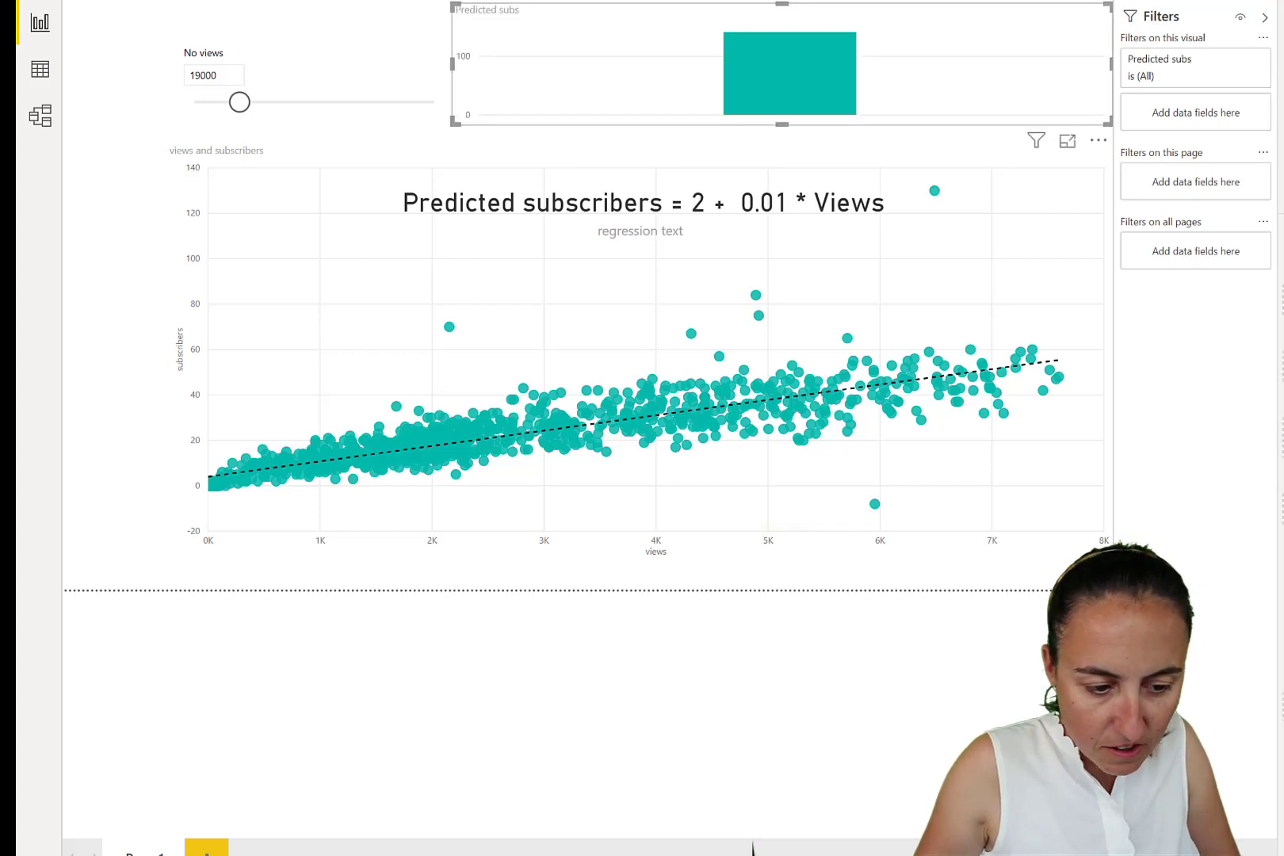
drag(1104, 127, 1072, 289)
drag(1032, 152, 1035, 115)
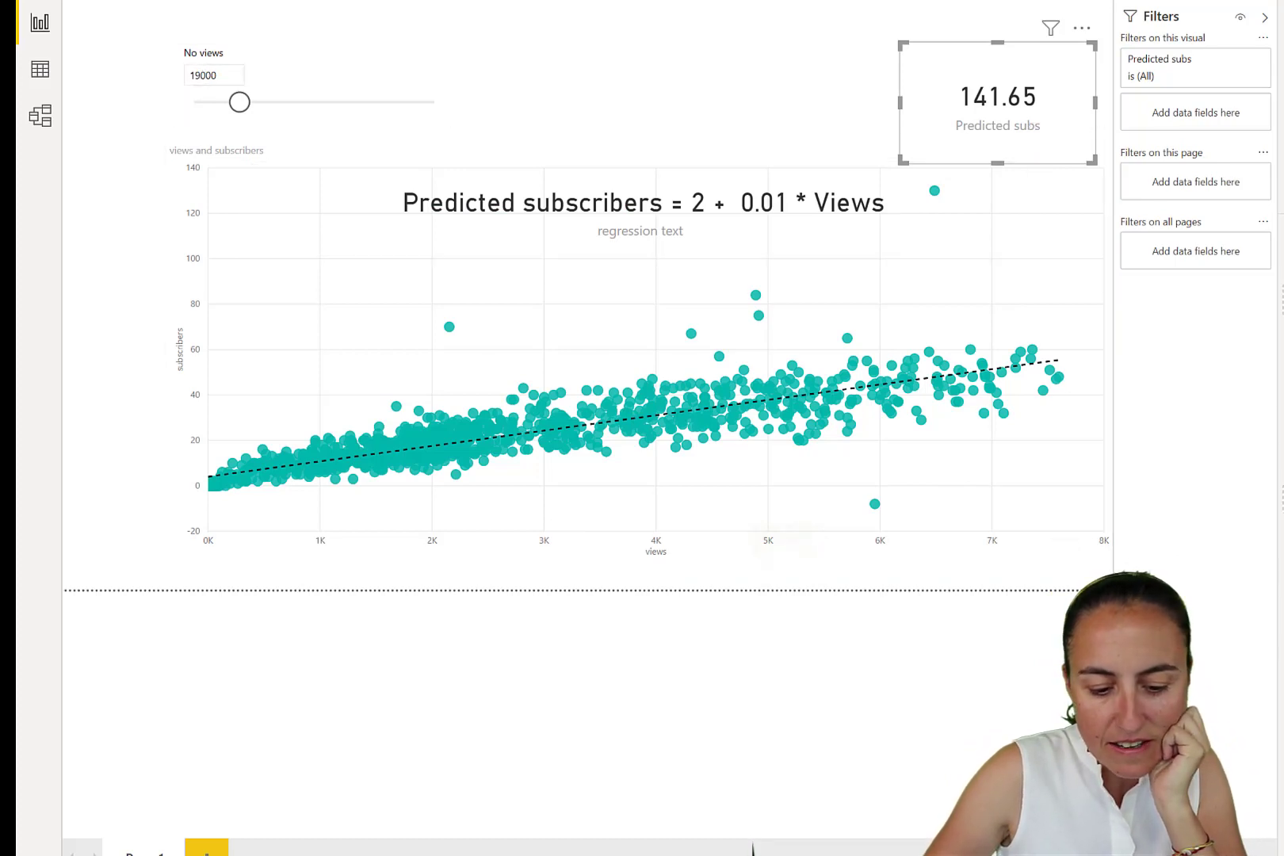
Slide No views to 11000, then to 81000, updating Predicted subs to 598.53.
drag(239, 103, 222, 111)
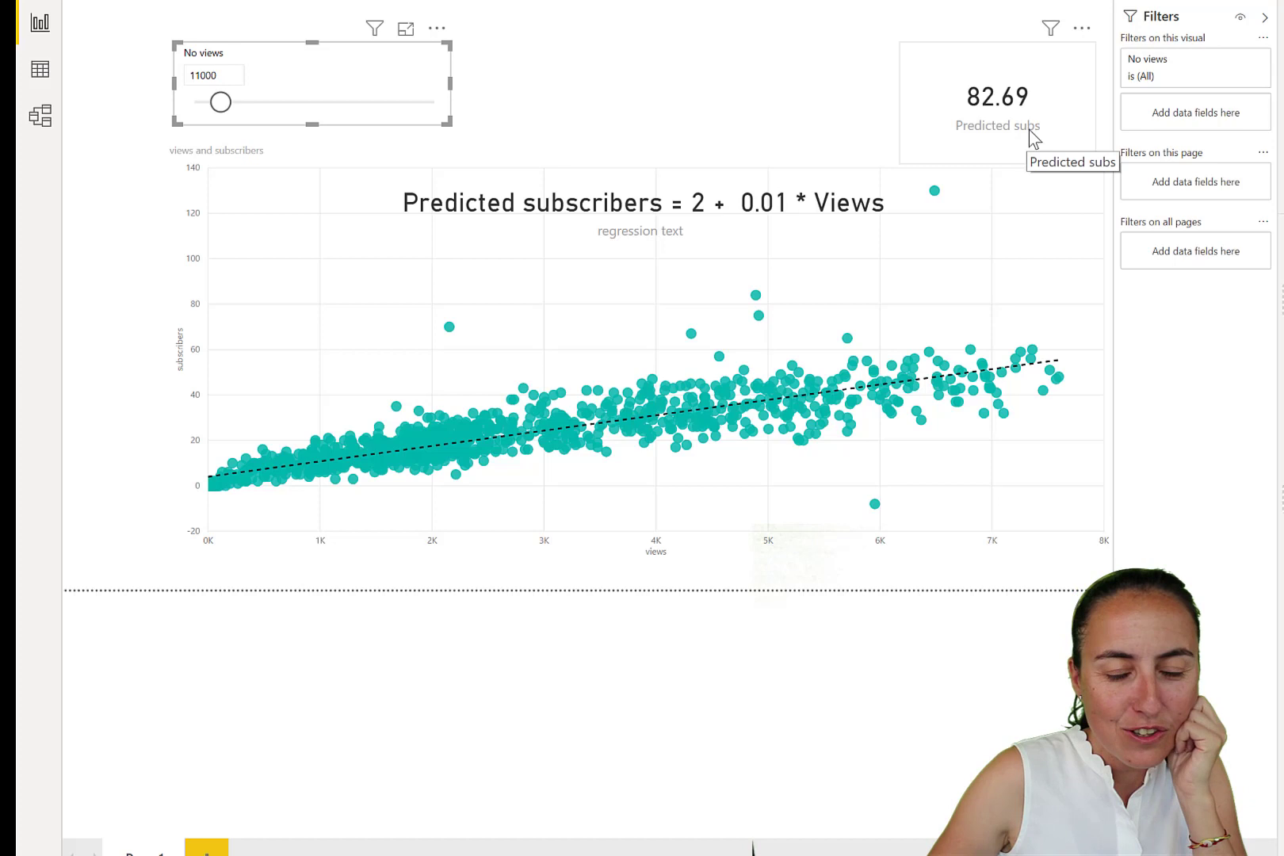
drag(221, 103, 385, 123)
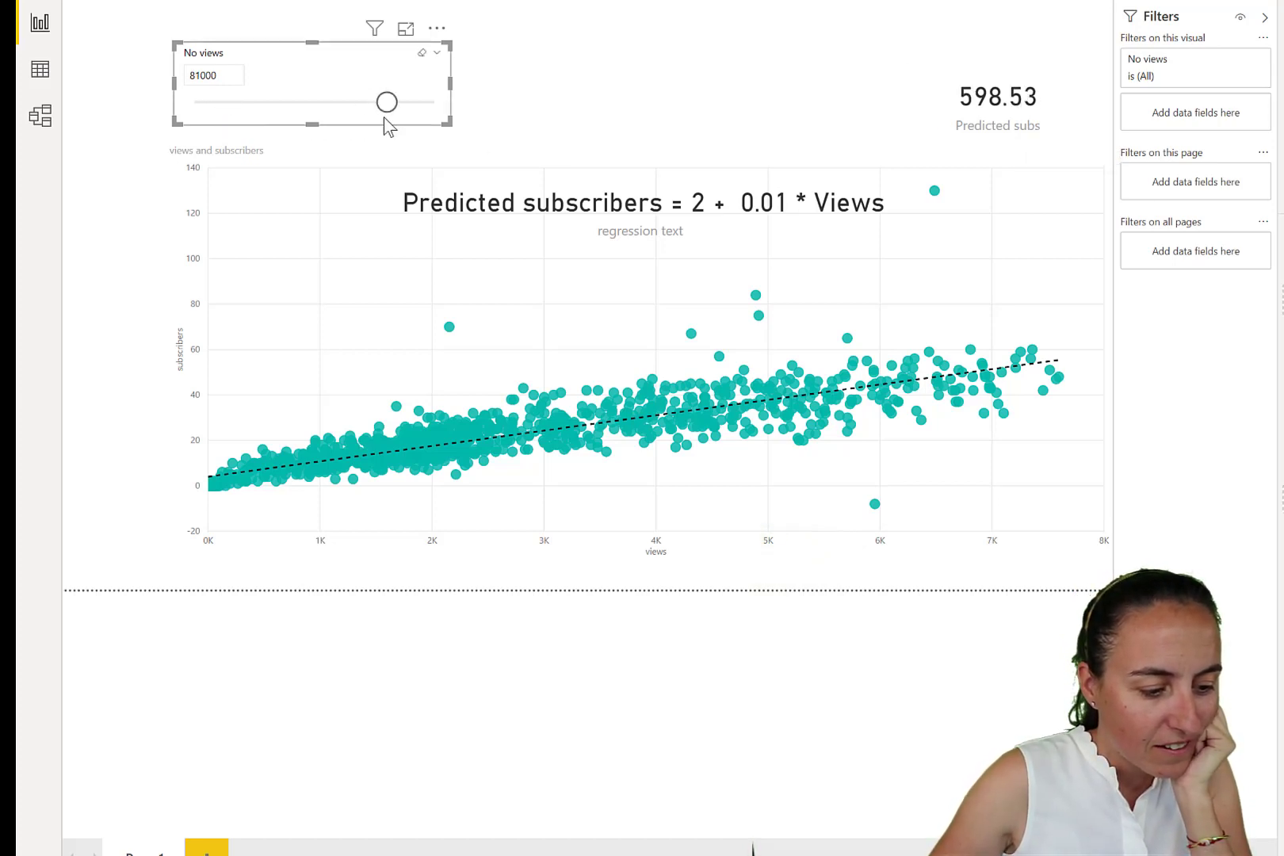